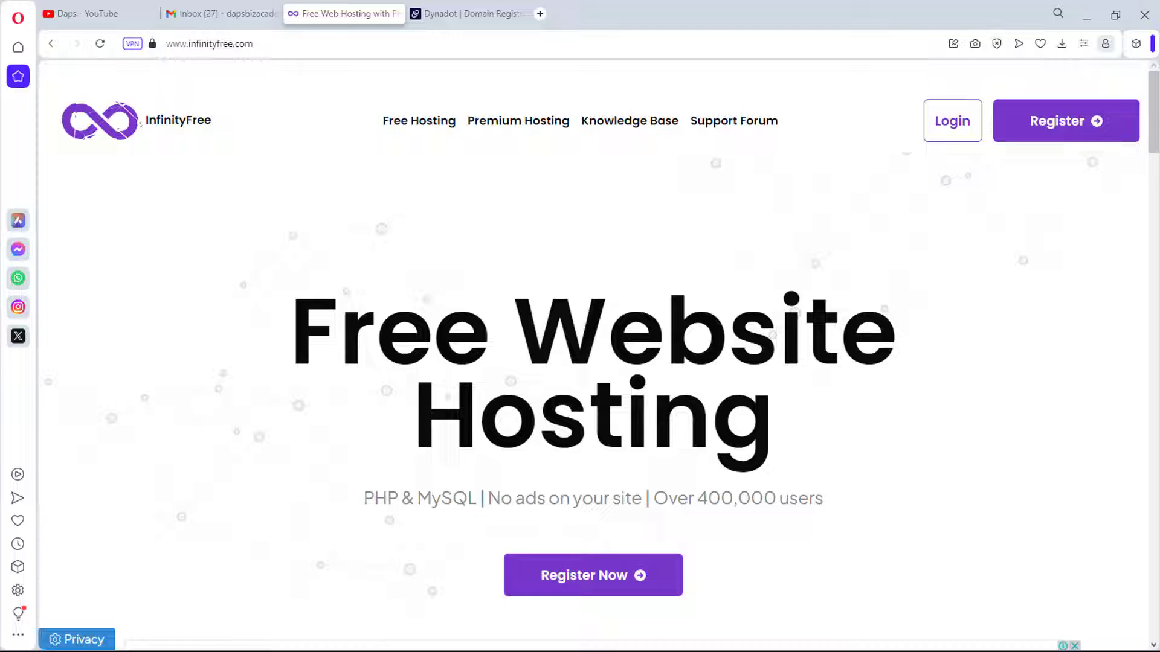
# Step: Reload infinityfree.com, highlight the Free Website Hosting heading, and go to the Register page
pyautogui.press('F5')
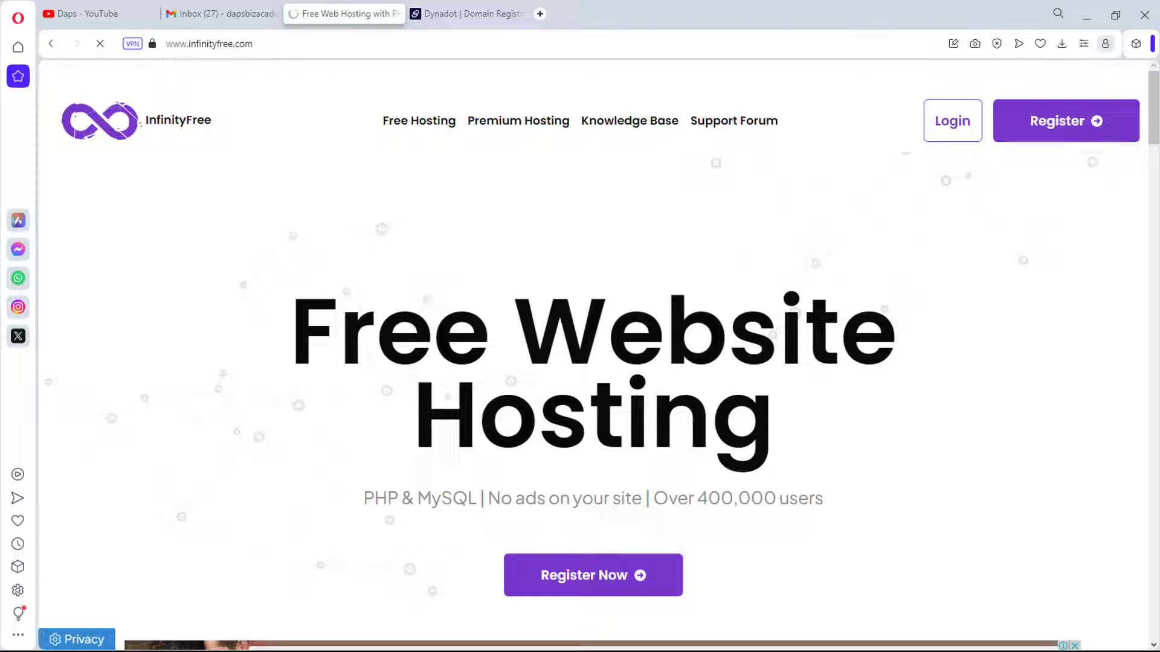
pyautogui.moveTo(292, 320); pyautogui.dragTo(607, 336)
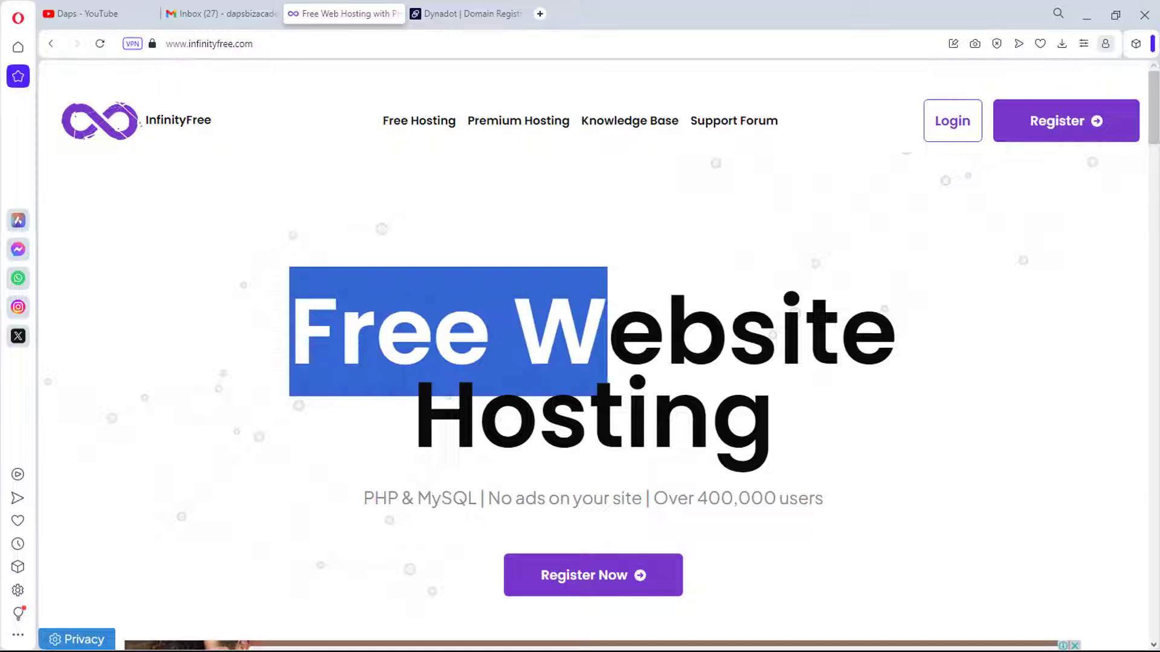
pyautogui.moveTo(438, 383); pyautogui.dragTo(773, 435)
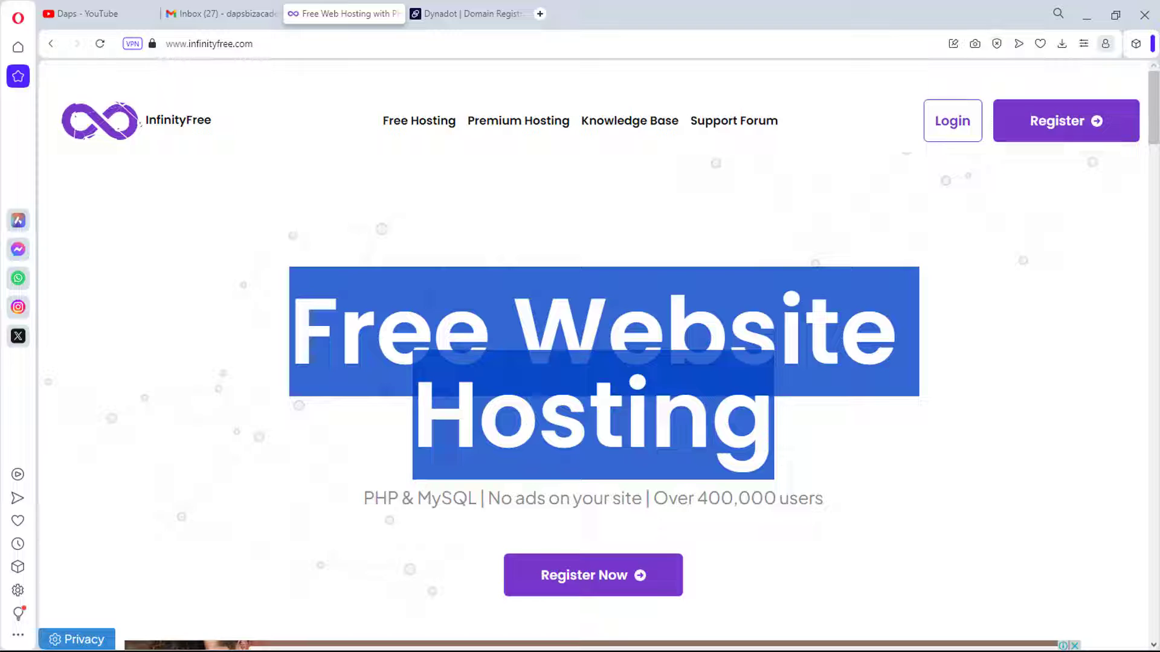
pyautogui.click(1067, 121)
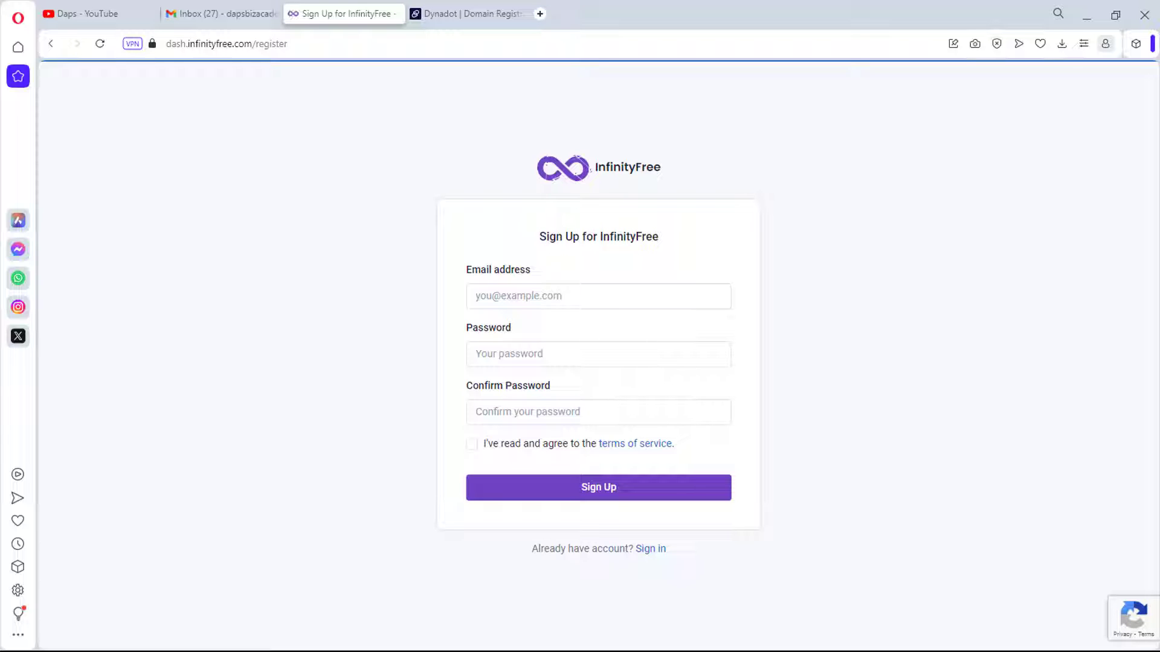
# Step: Sign up with the account email address and password, accepting the terms of service
pyautogui.click(598, 296)
pyautogui.hotkey('ctrl', 'v')
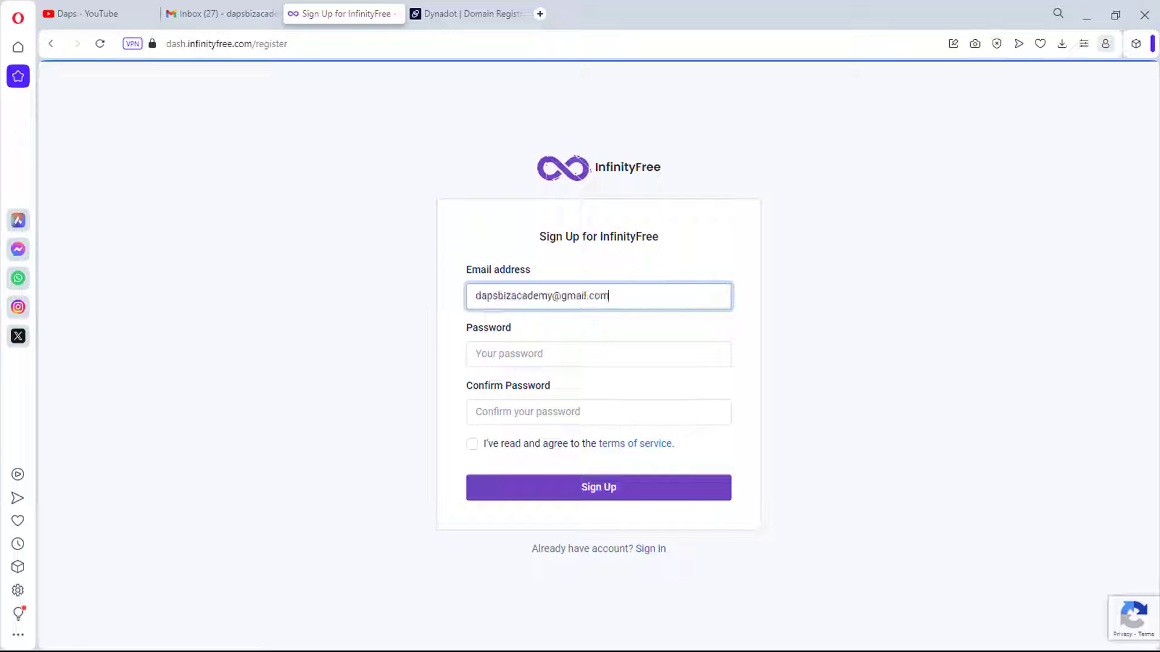
pyautogui.click(598, 354)
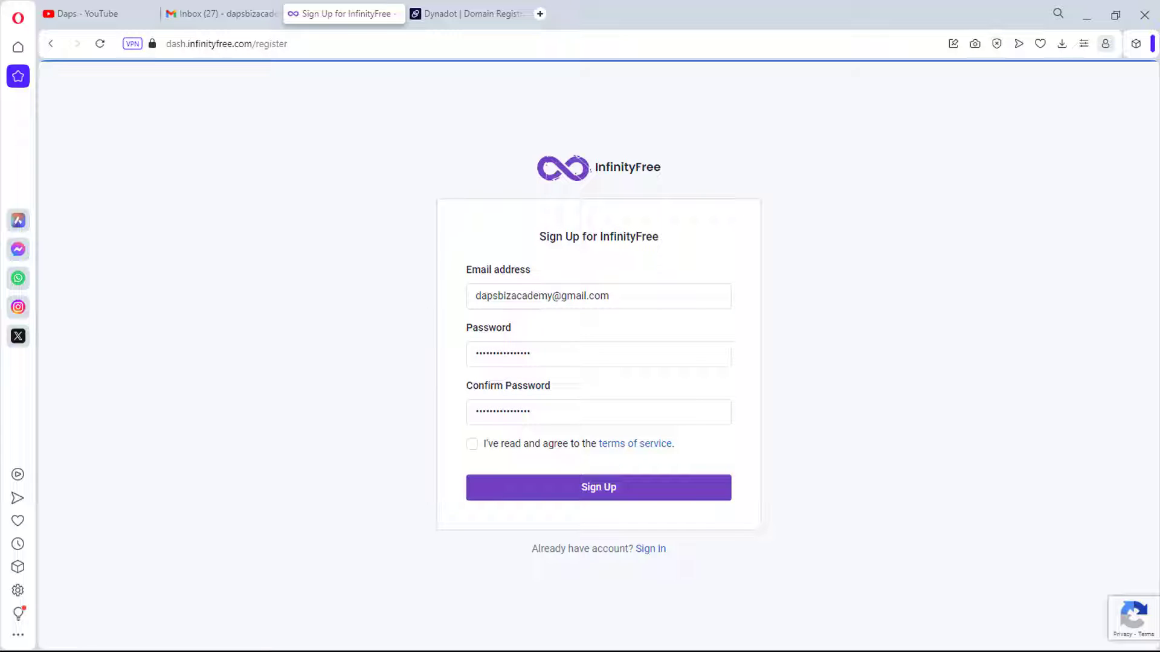
pyautogui.click(472, 444)
pyautogui.press('Tab')
pyautogui.press('Return')
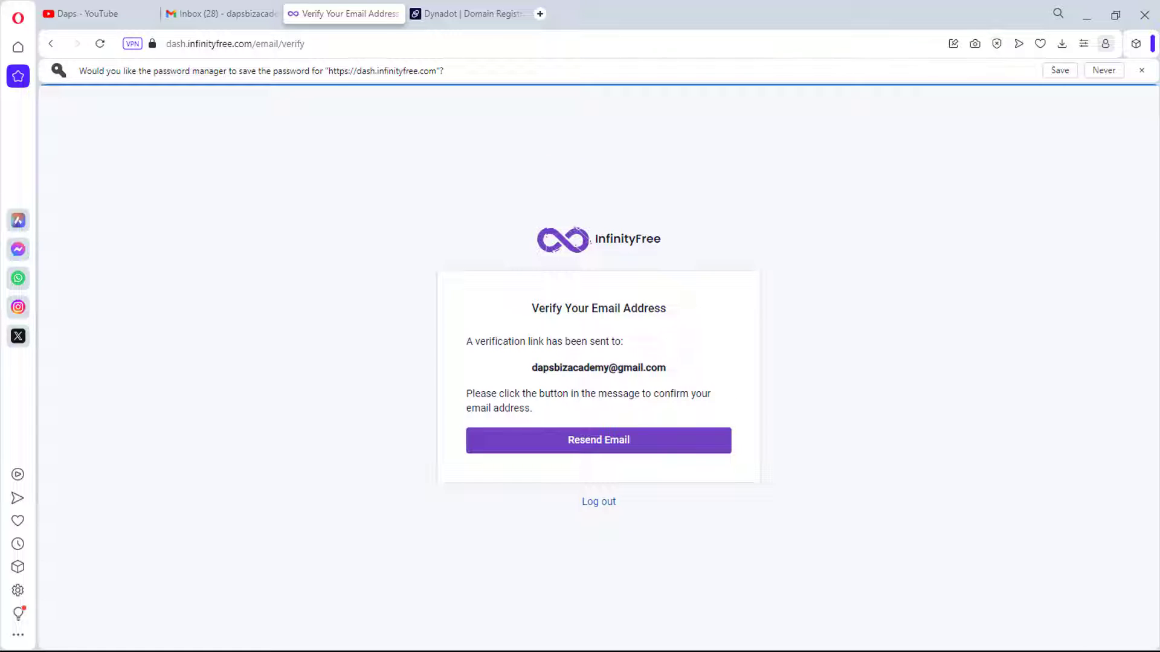
# Step: Open InfinityFree's 'Verify Email Address' message in Gmail and follow its verification link
pyautogui.click(222, 13)
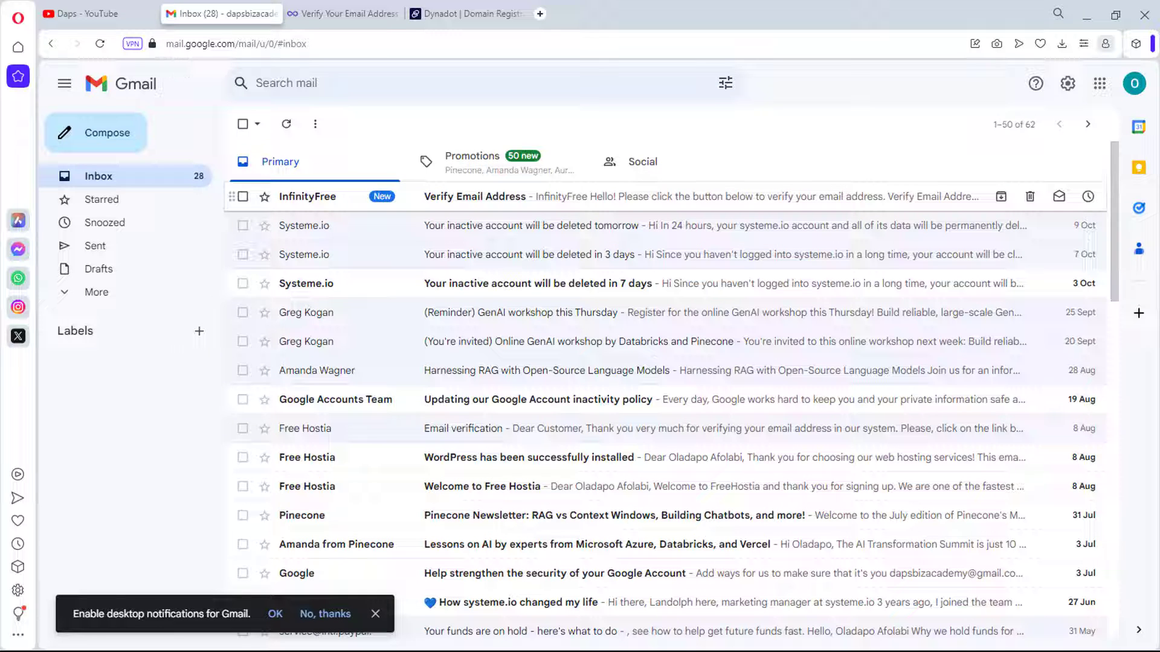
pyautogui.click(544, 197)
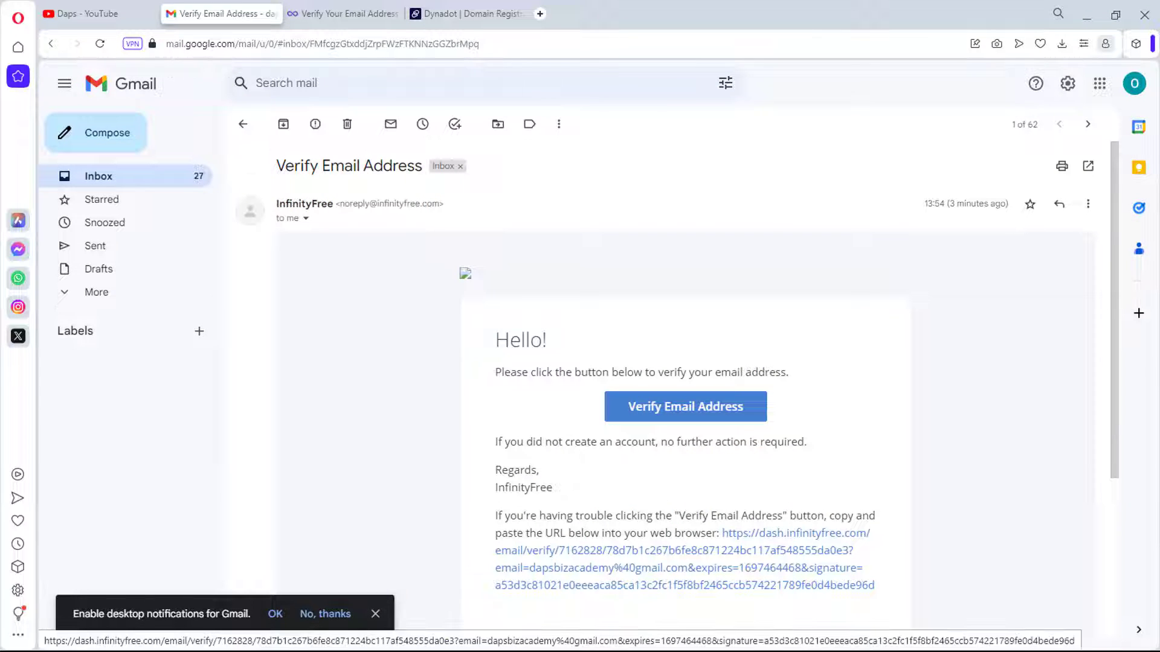
pyautogui.click(685, 406)
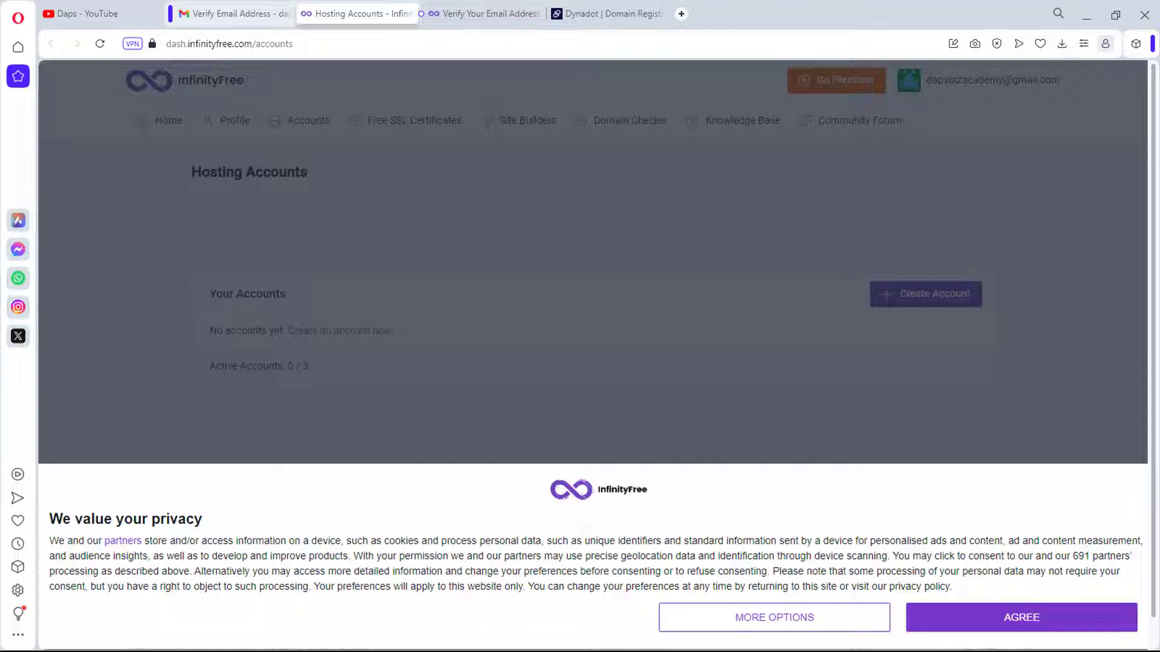
# Step: Accept the privacy banner and start a new hosting account from Hosting Accounts
pyautogui.click(1021, 617)
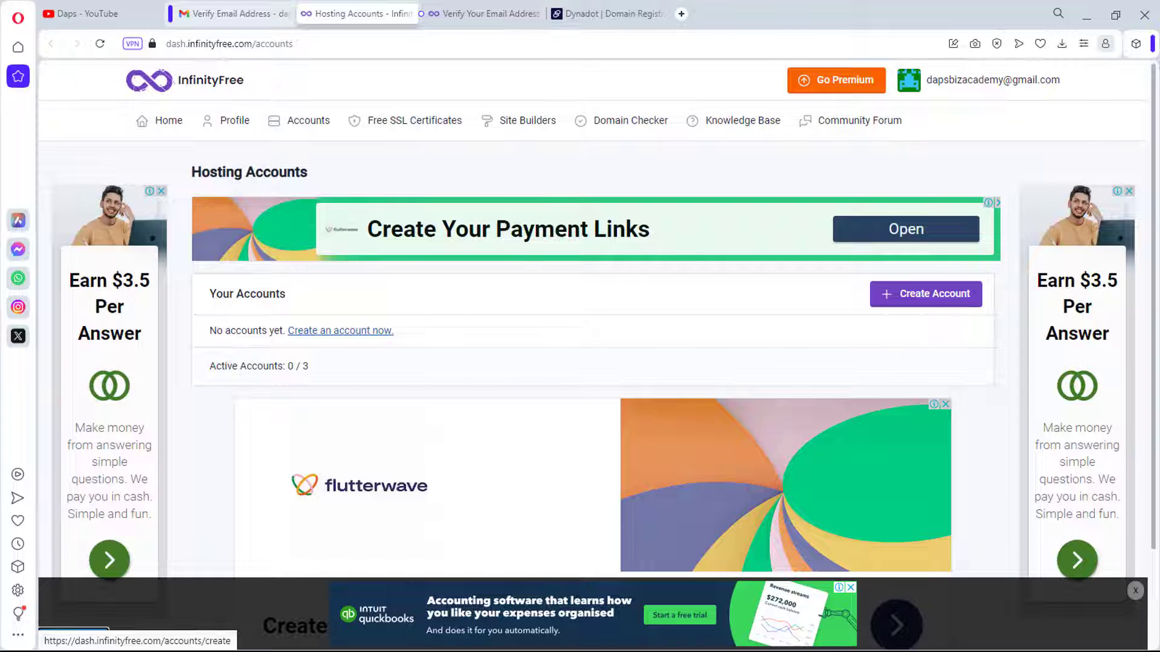
pyautogui.click(926, 294)
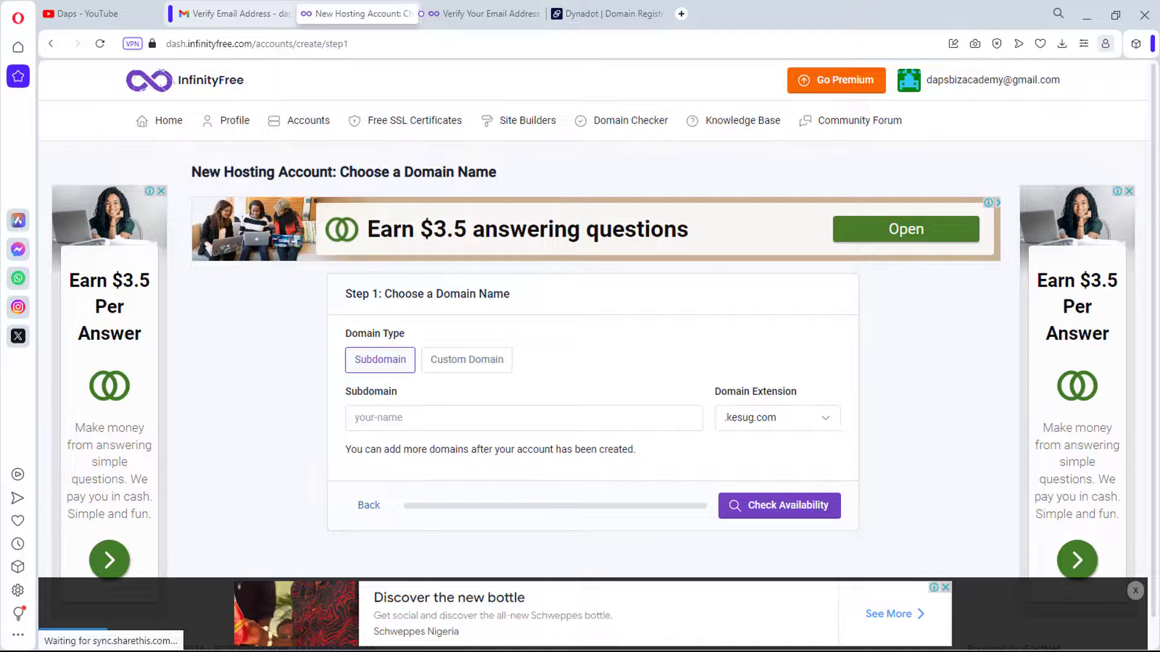
# Step: Keep Subdomain as the domain type and choose .42web.io as the domain extension
pyautogui.scroll(-1, 597, 354)
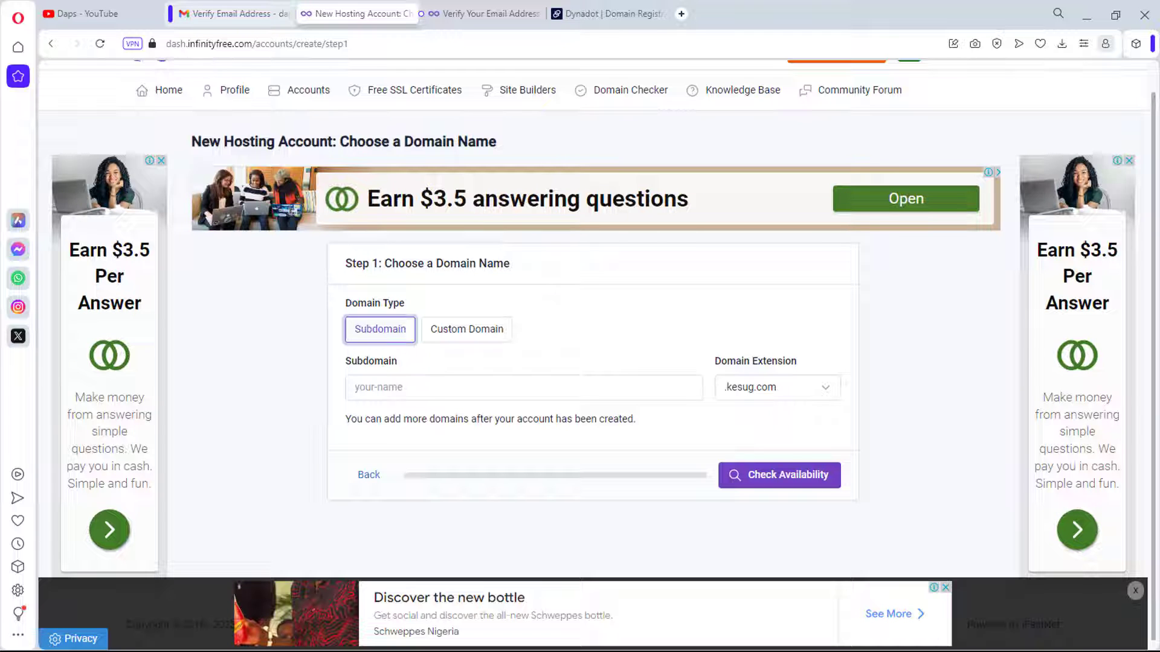
pyautogui.click(466, 328)
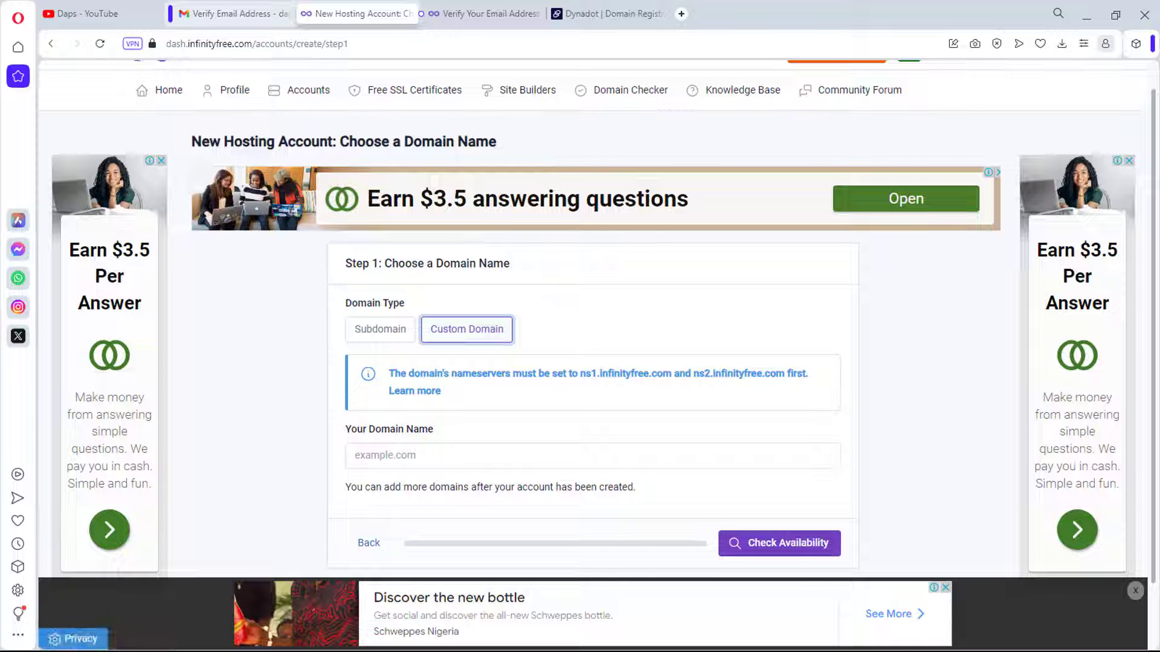
pyautogui.click(380, 329)
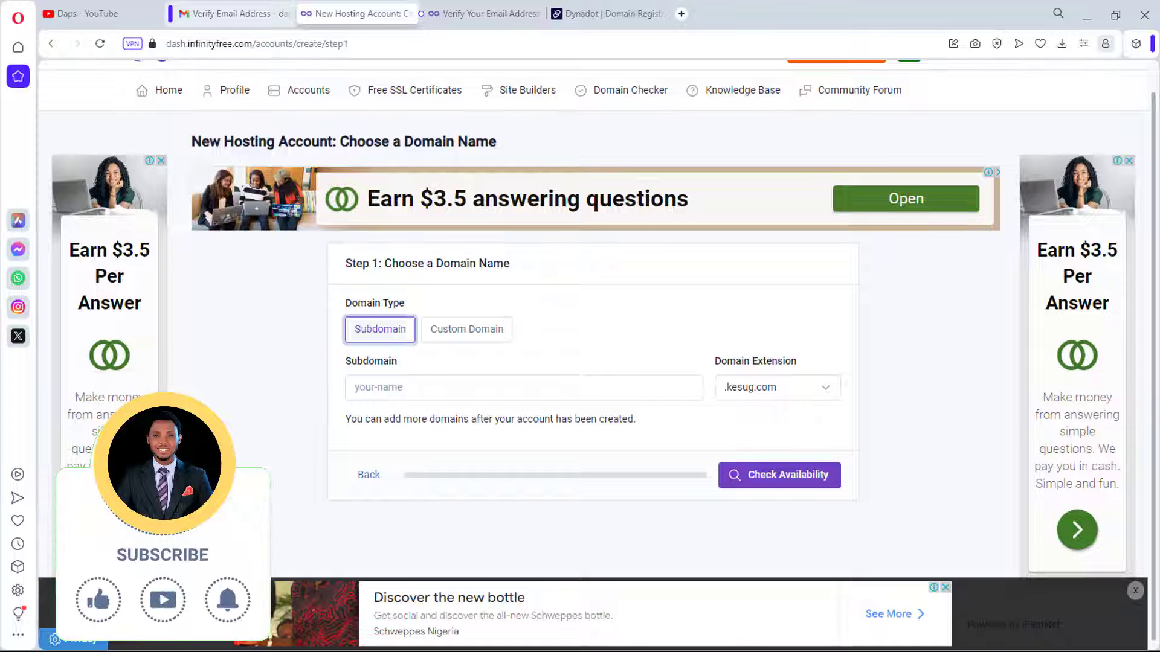
pyautogui.click(778, 386)
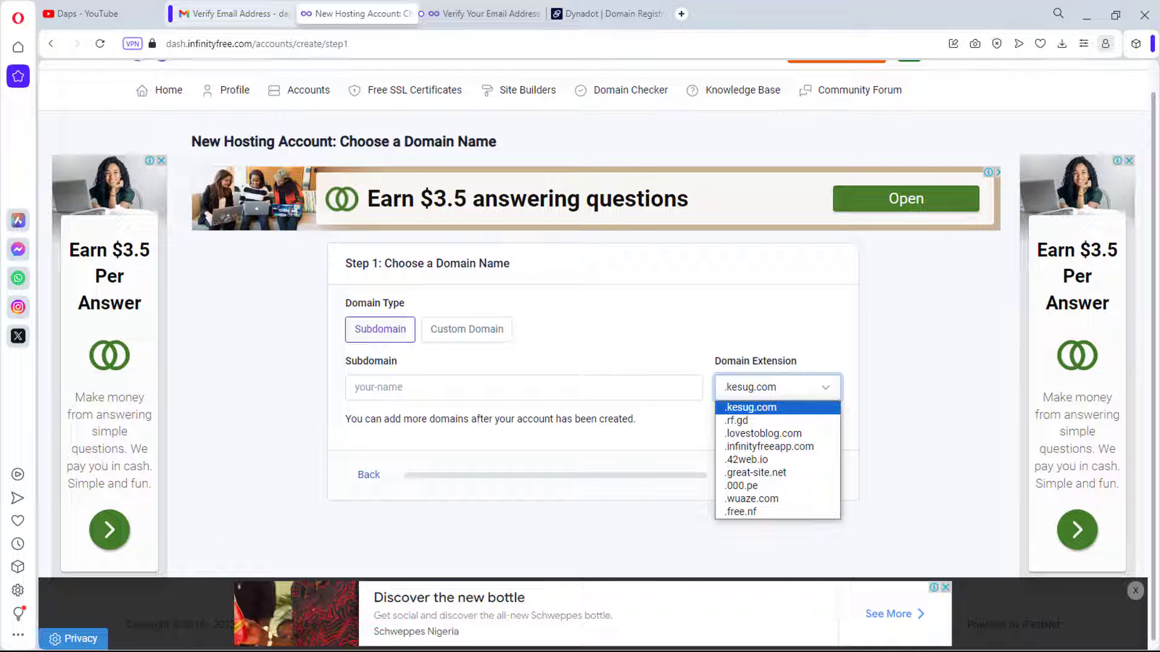
pyautogui.press('Down')
pyautogui.press('Down')
pyautogui.press('Down')
pyautogui.press('Down')
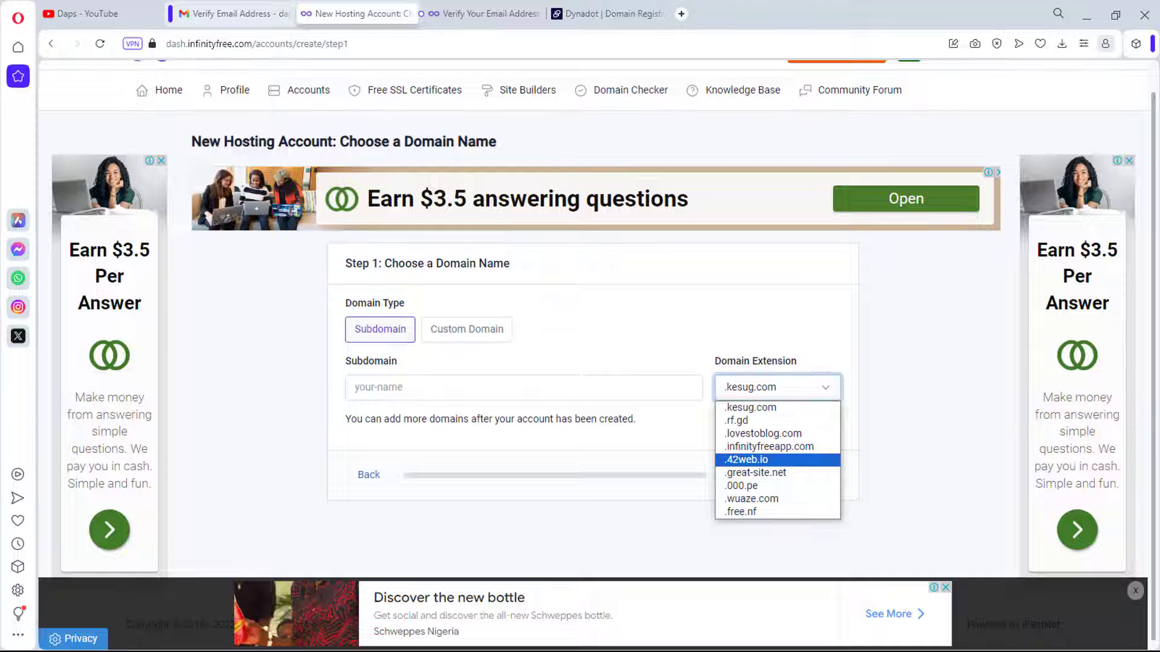
pyautogui.press('Return')
# Step: Try subdomain 'dapstutorial', then after the in-use error check 'dapstutorials' instead
pyautogui.click(523, 388)
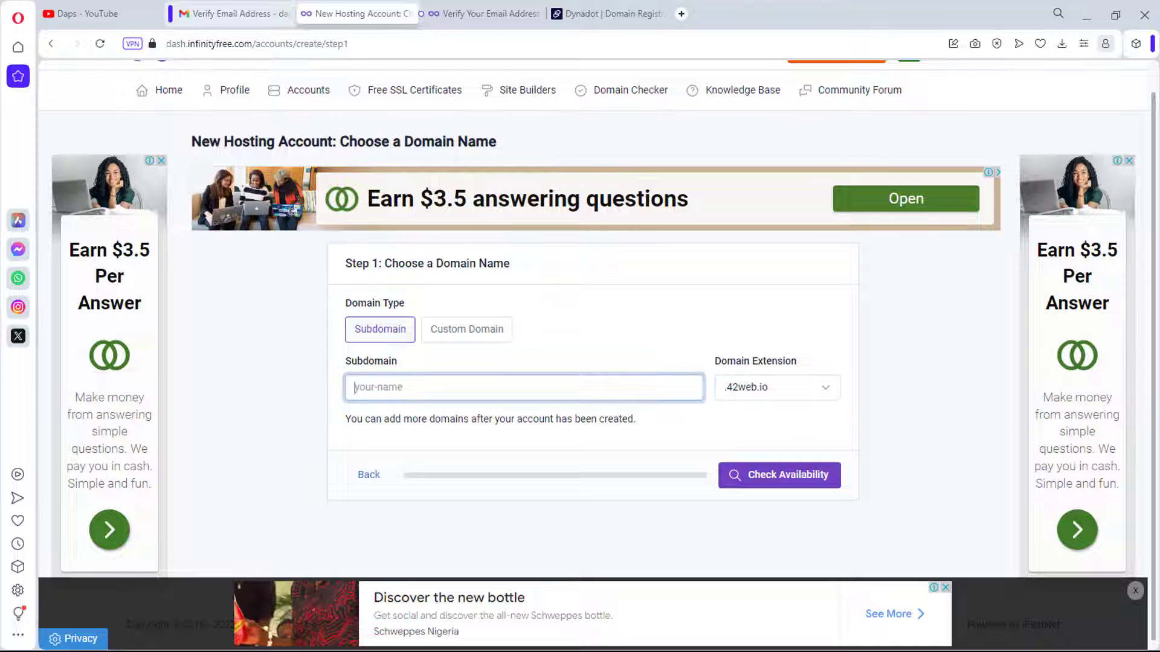
pyautogui.write('dapstutorial')
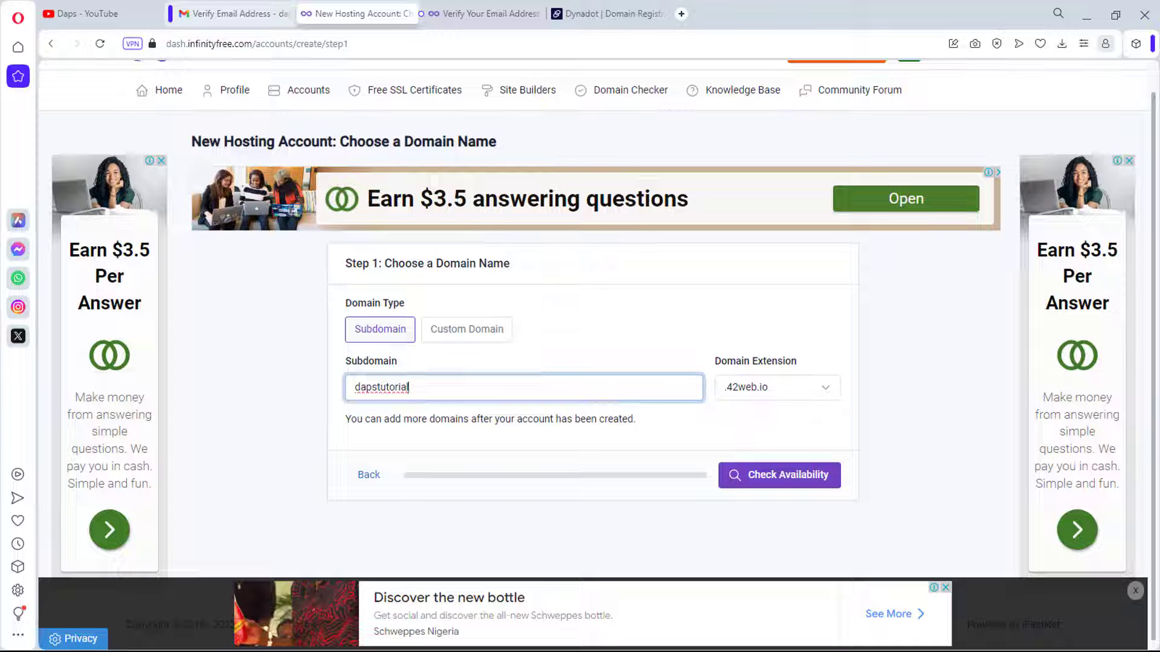
pyautogui.press('Return')
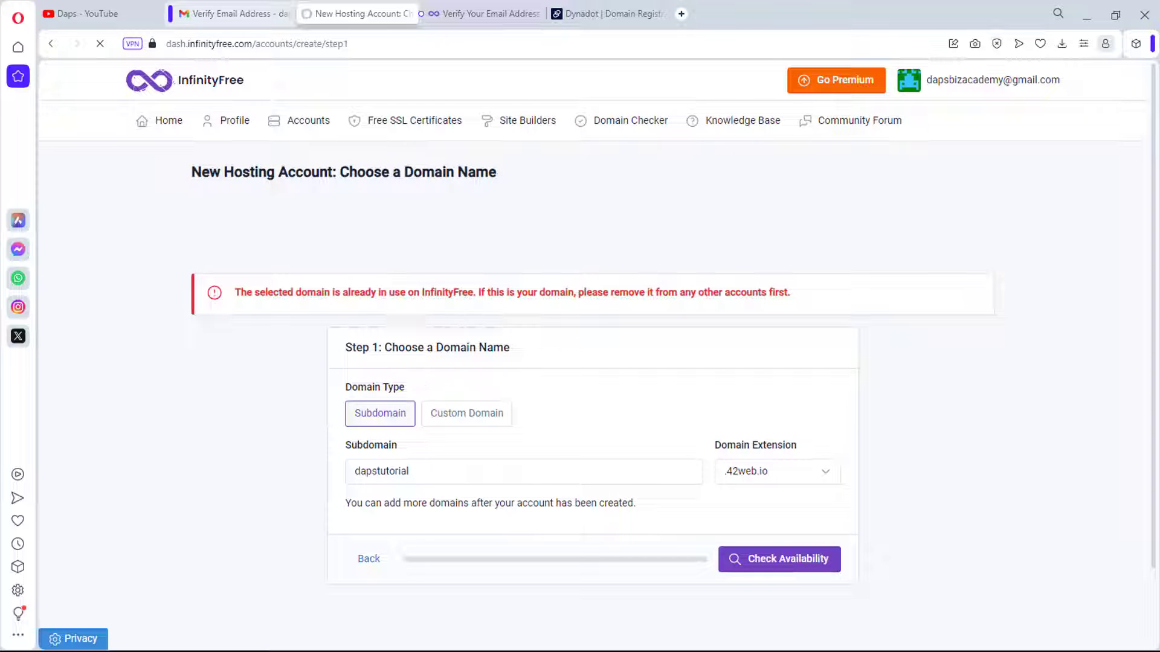
pyautogui.click(409, 472)
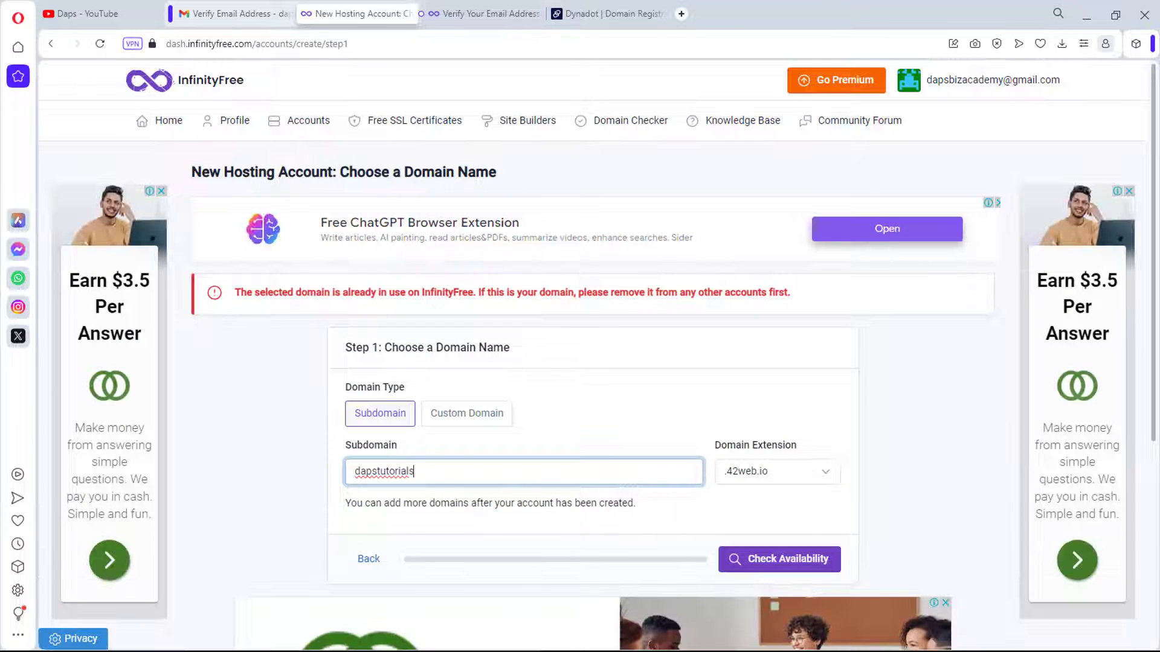
pyautogui.write('s')
pyautogui.press('Return')
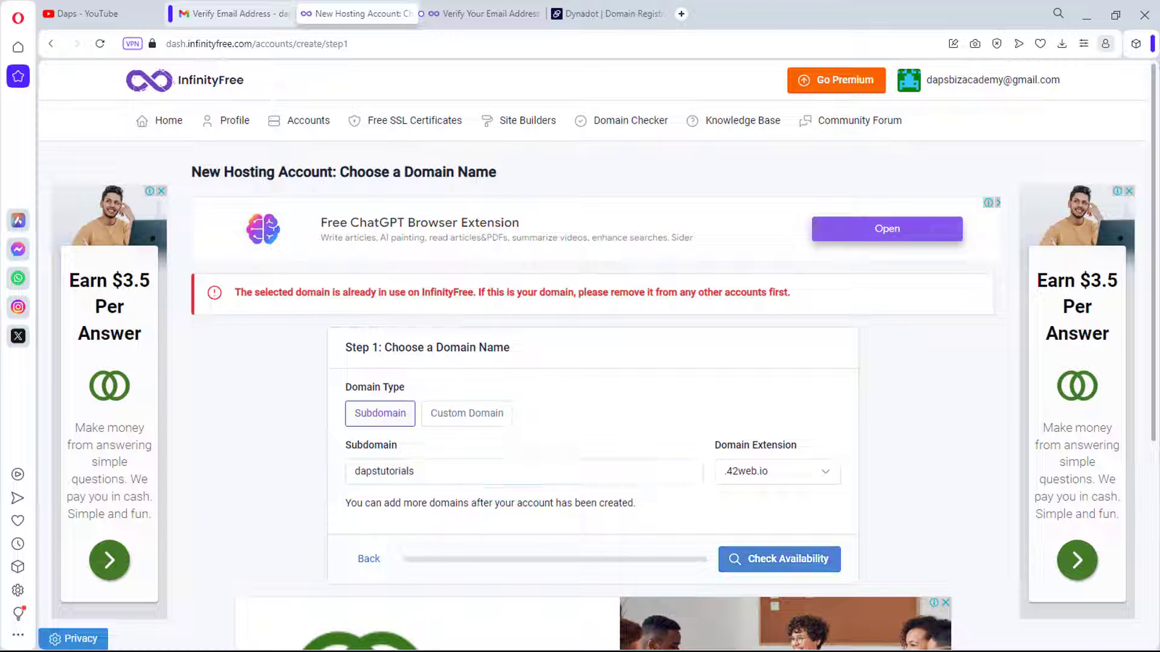
pyautogui.scroll(-2, 580, 362)
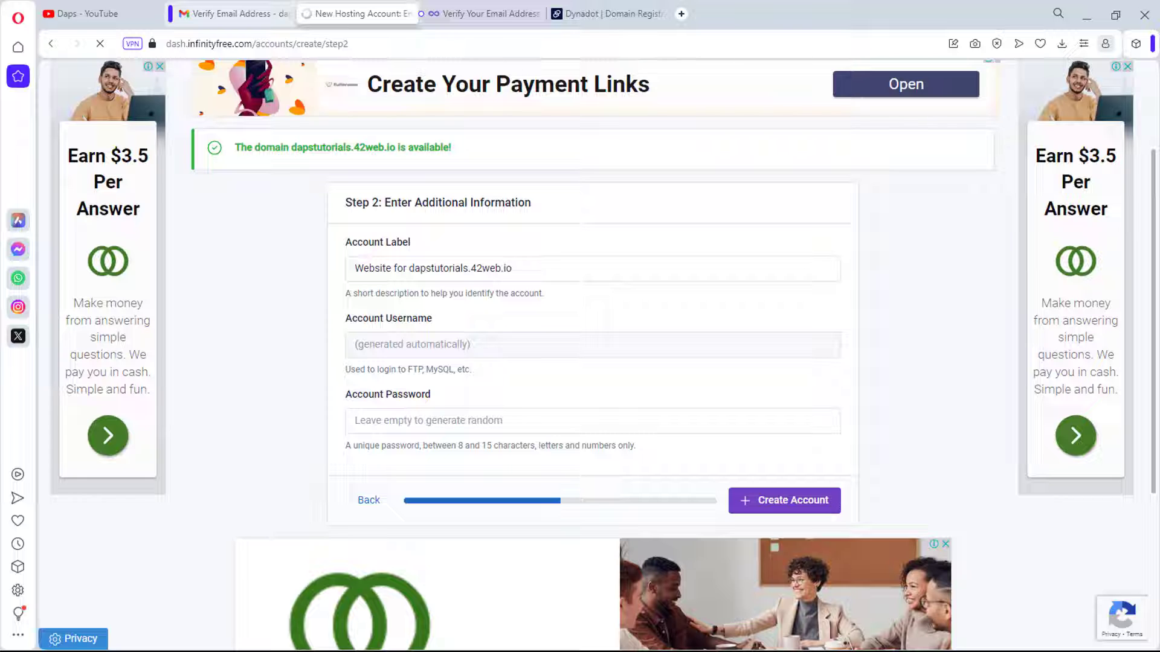
# Step: Create the hosting account with a randomly generated password and open its control panel
pyautogui.scroll(-1, 580, 363)
pyautogui.click(592, 349)
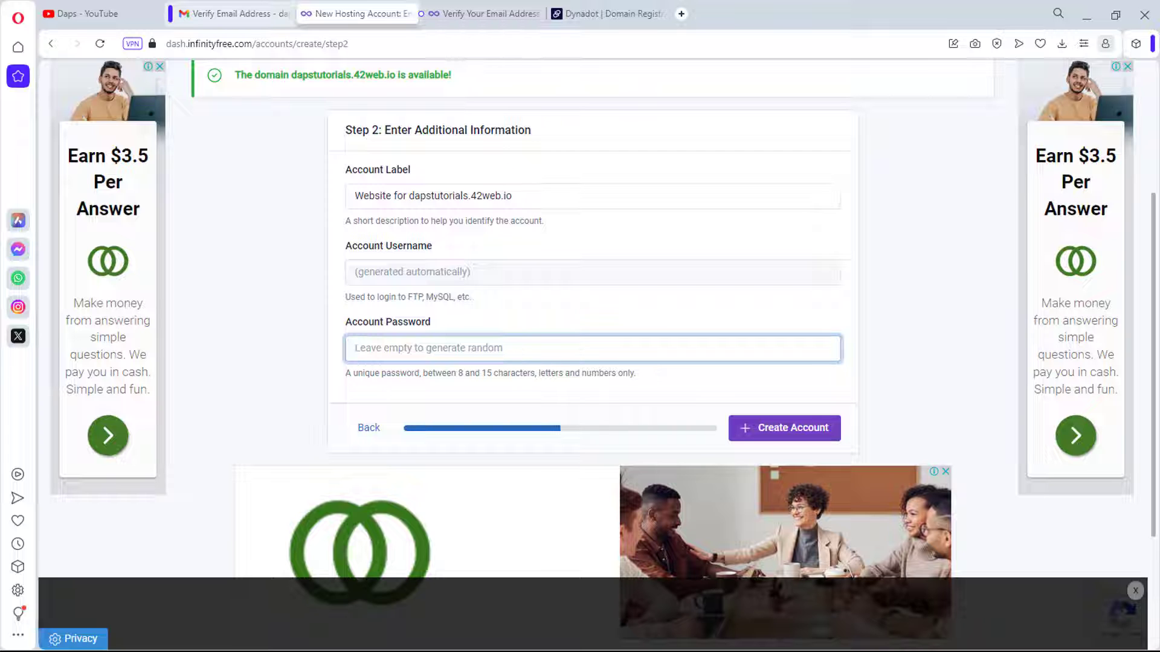
pyautogui.scroll(-1, 580, 363)
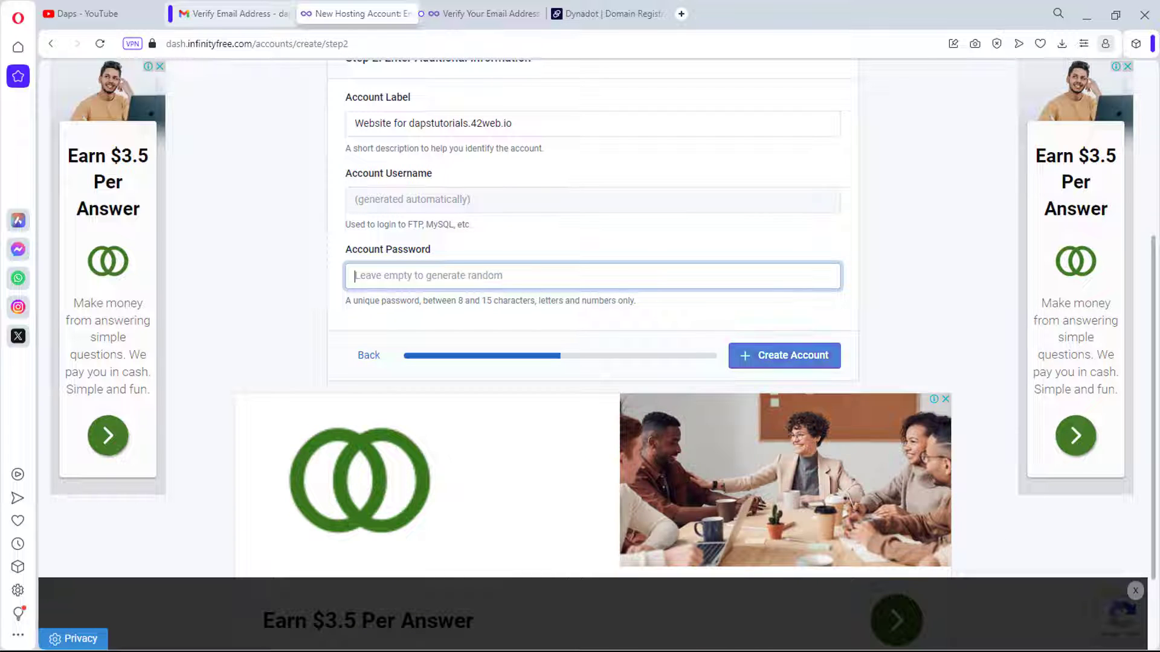
pyautogui.press('Return')
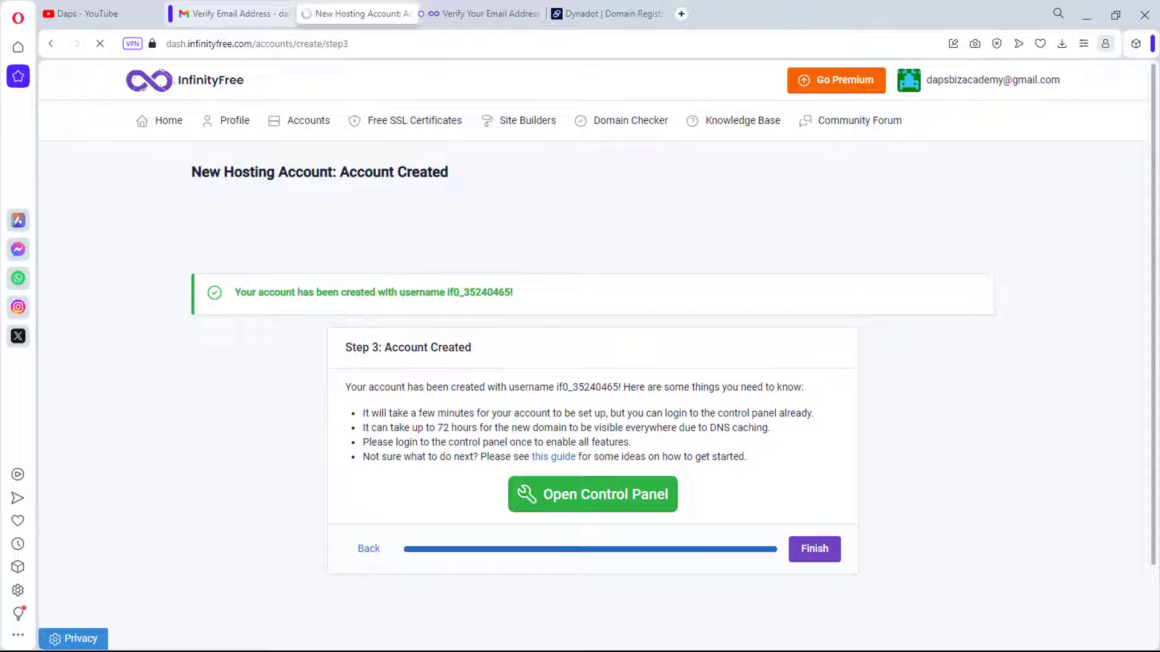
pyautogui.scroll(-2, 580, 363)
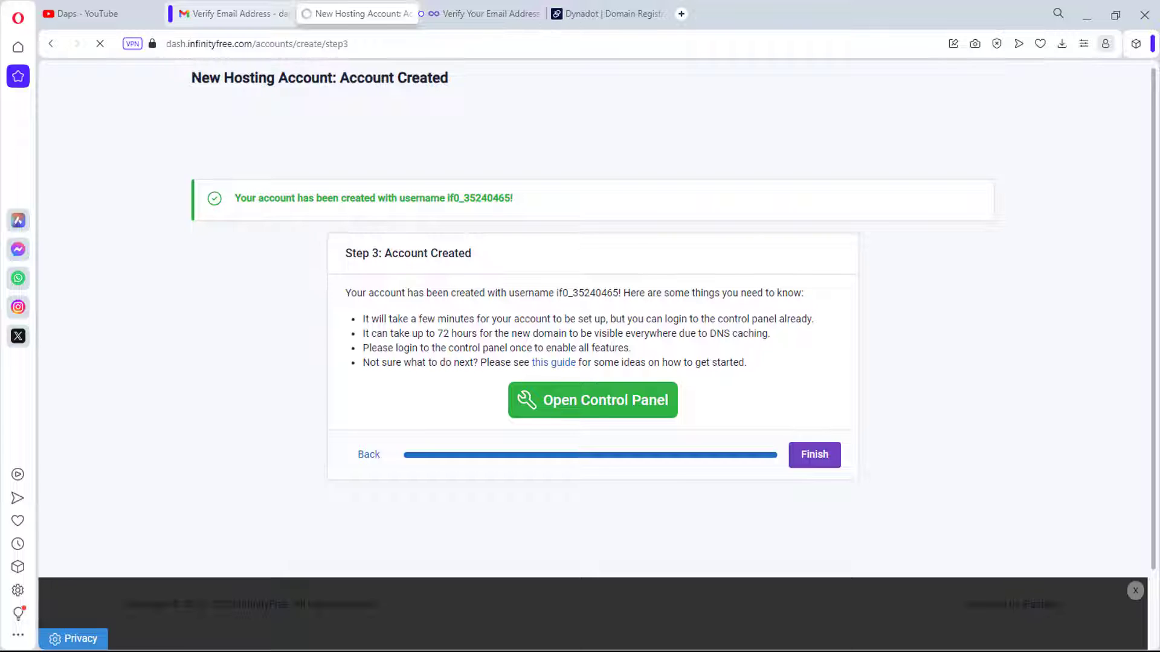
pyautogui.scroll(1, 580, 362)
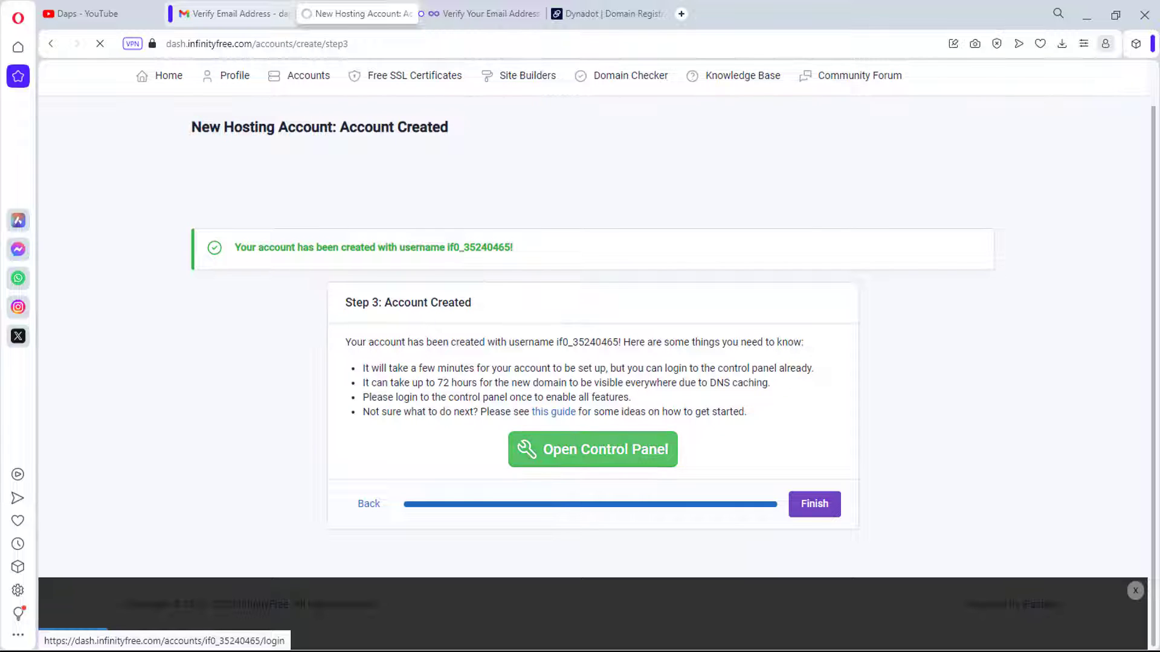
pyautogui.click(593, 450)
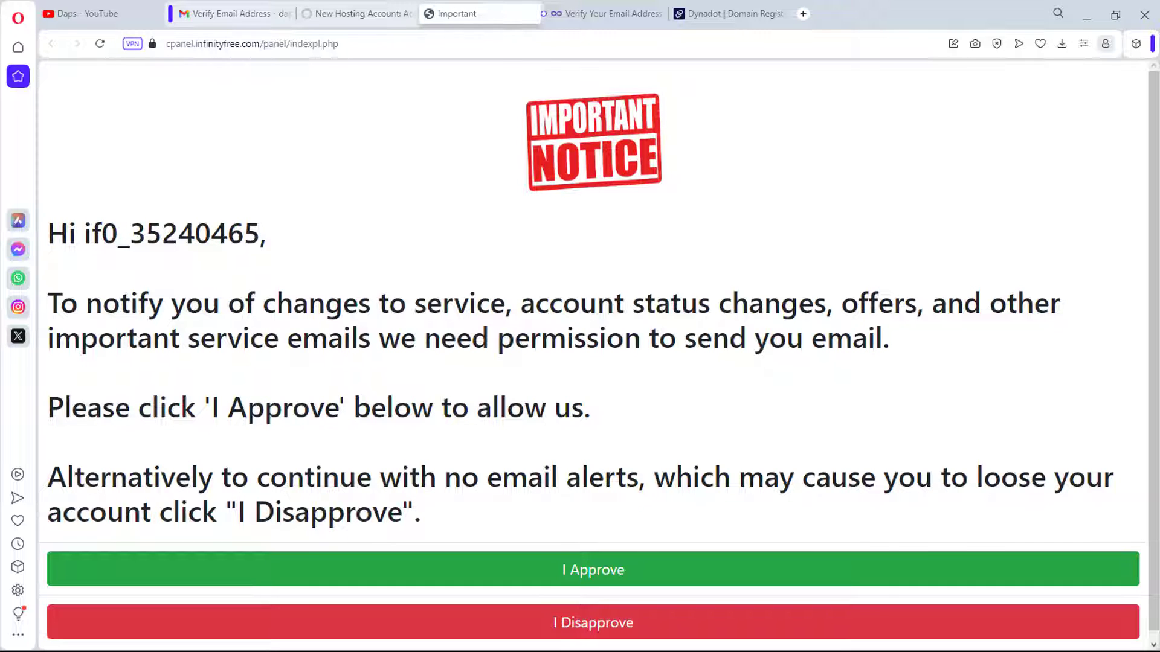
# Step: Approve service emails, return to the account-created tab, and go to free SSL certificates
pyautogui.click(594, 569)
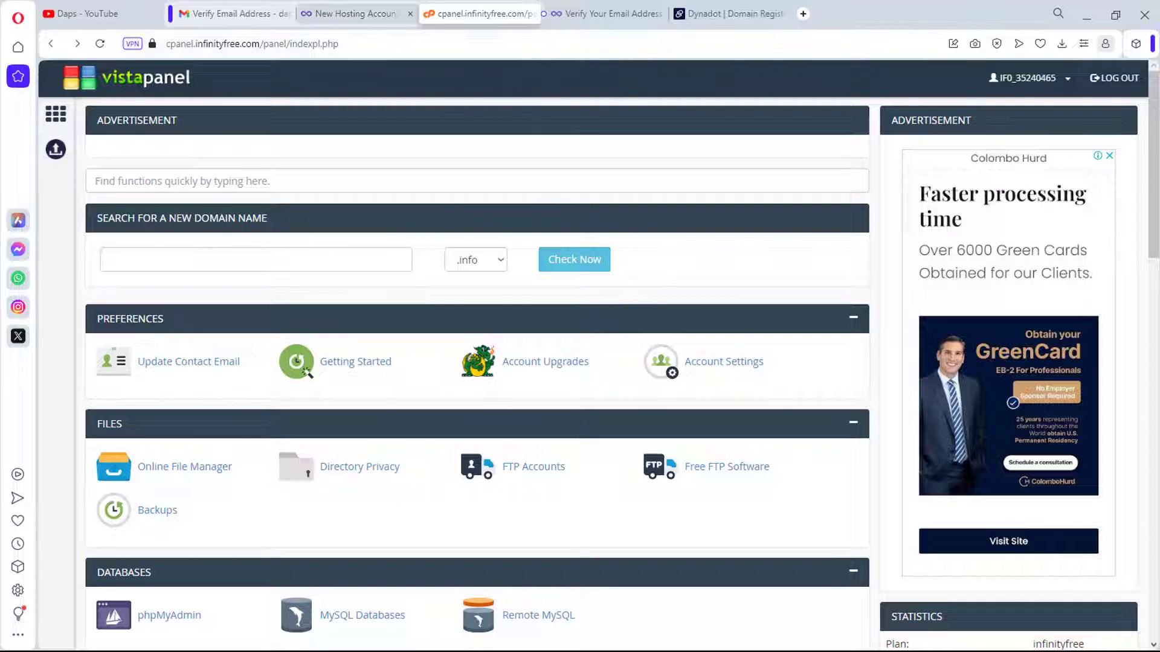
pyautogui.hotkey('ctrl', 'shift', 'Tab')
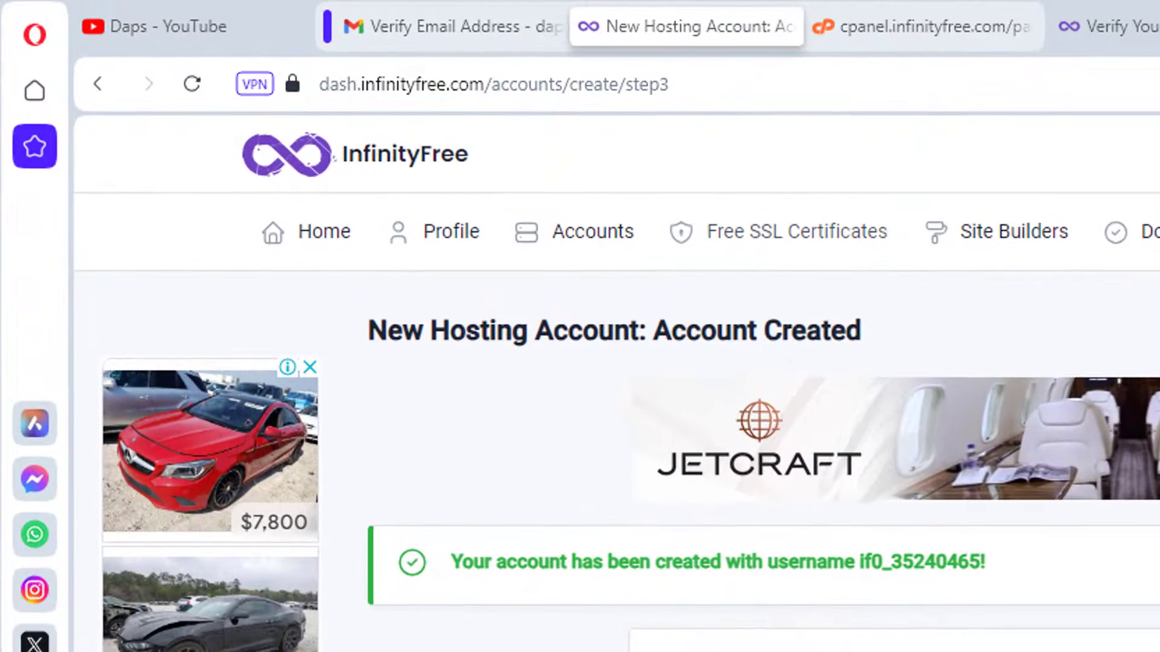
pyautogui.click(797, 231)
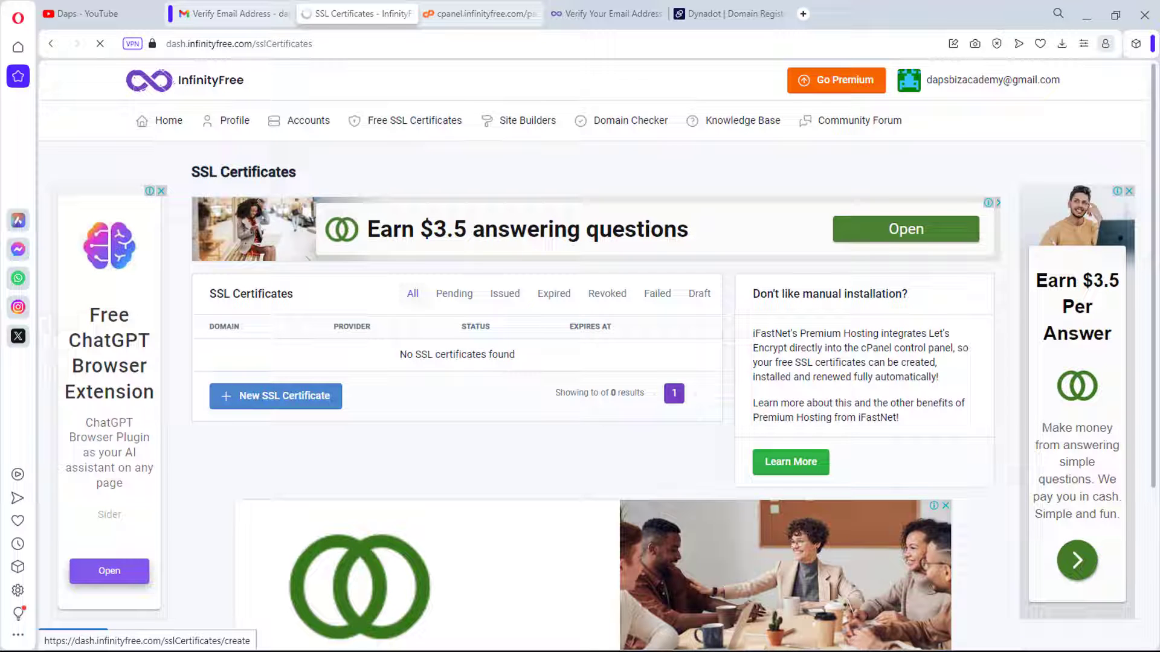
# Step: Begin a new free SSL certificate order at its Domain Name field, then switch to Gmail
pyautogui.click(276, 395)
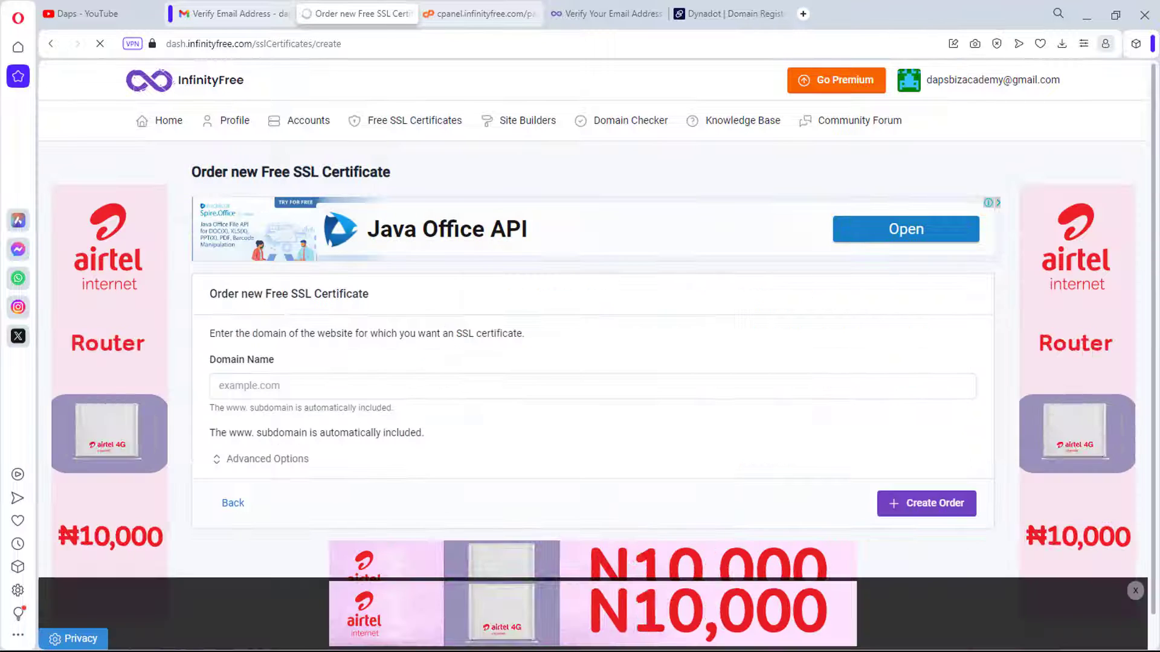
pyautogui.click(290, 387)
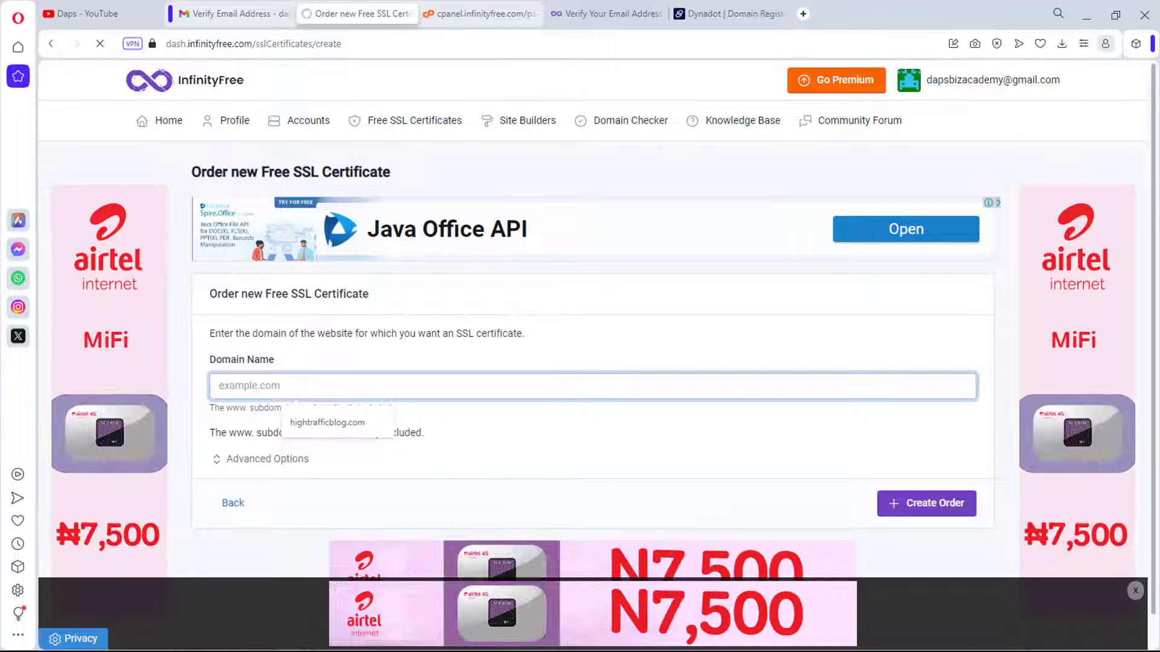
pyautogui.hotkey('ctrl', 'shift', 'Tab')
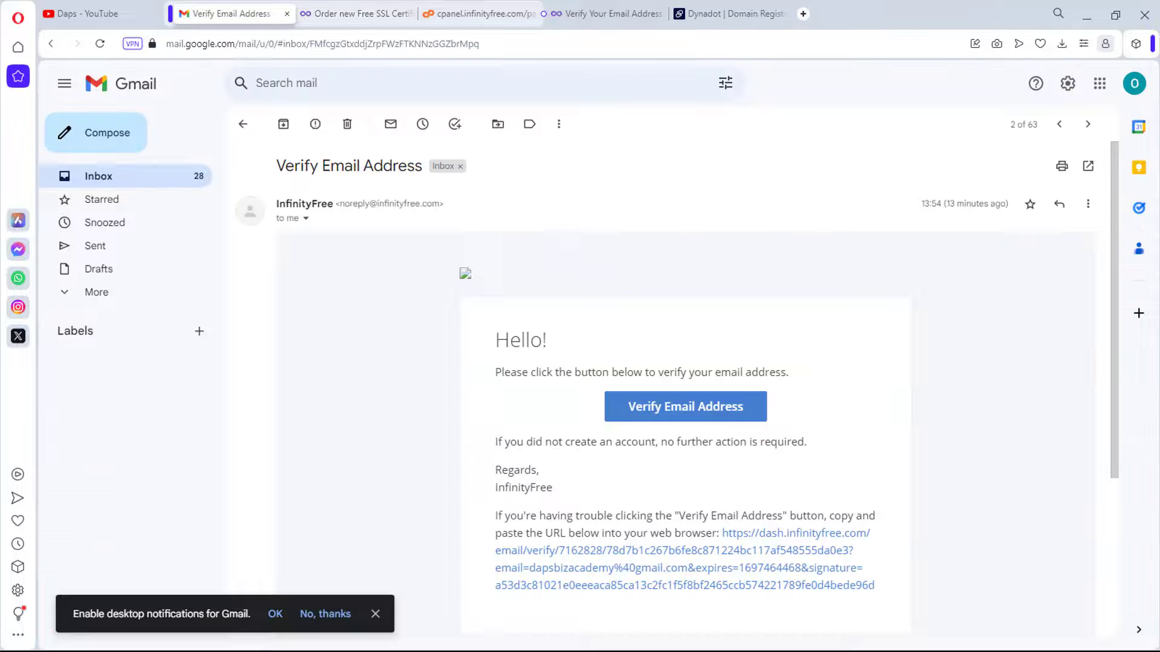
# Step: Open the 'Your new InfinityFree account has been created' email and select the domain dapstutorials.42web.io
pyautogui.click(242, 124)
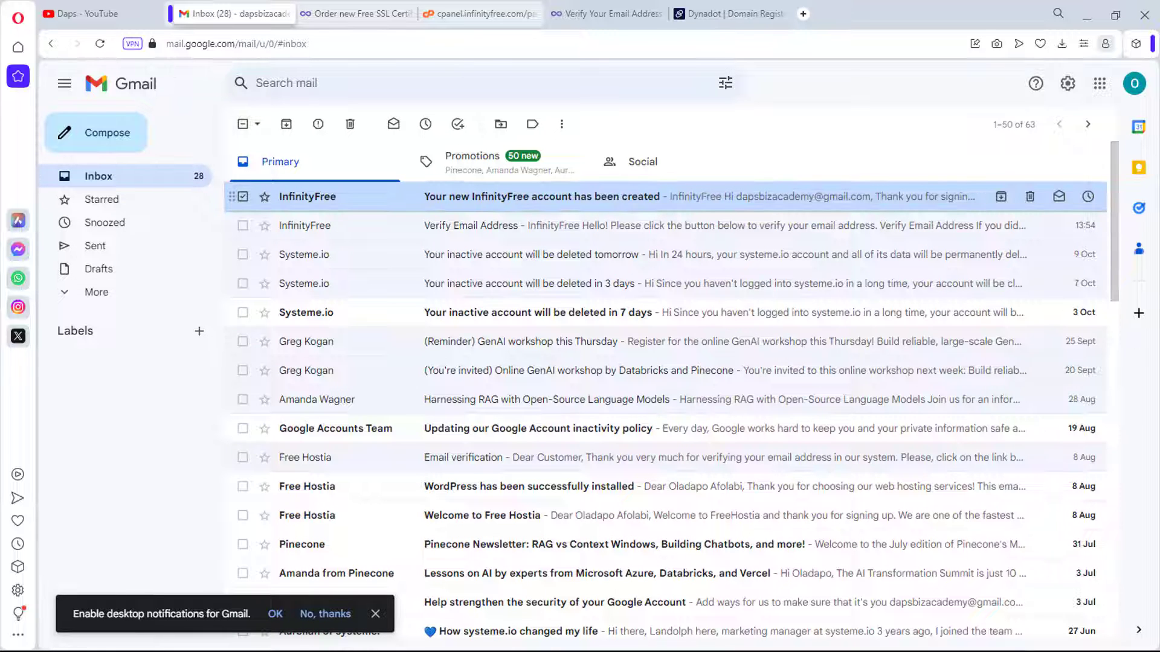
pyautogui.click(544, 196)
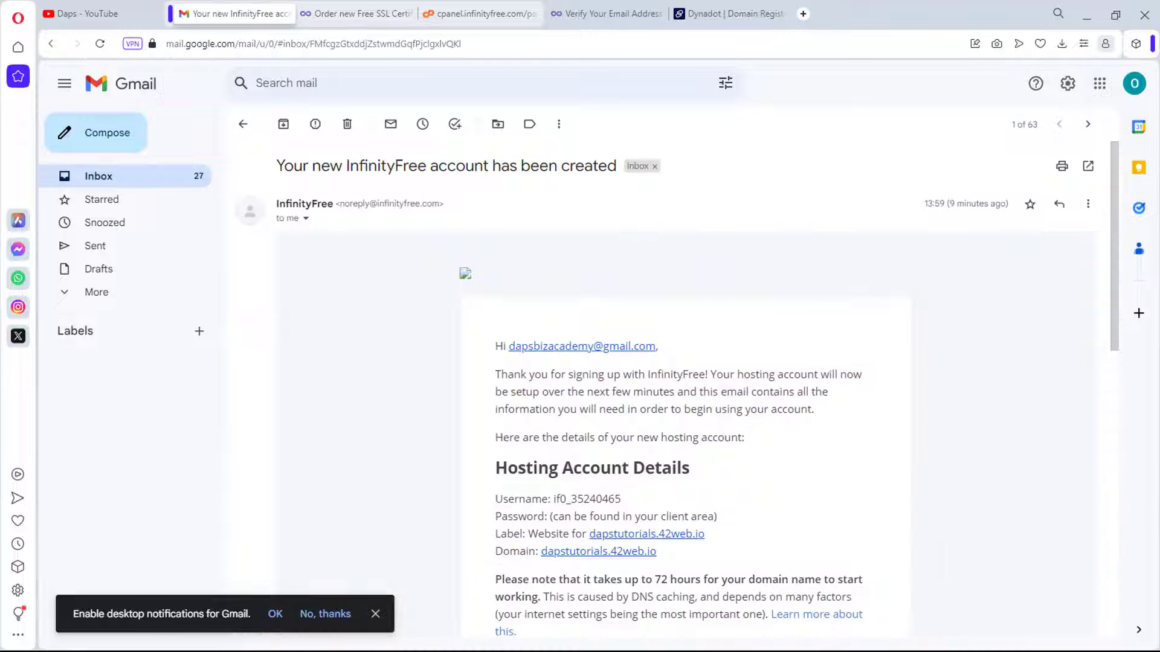
pyautogui.scroll(-3, 678, 389)
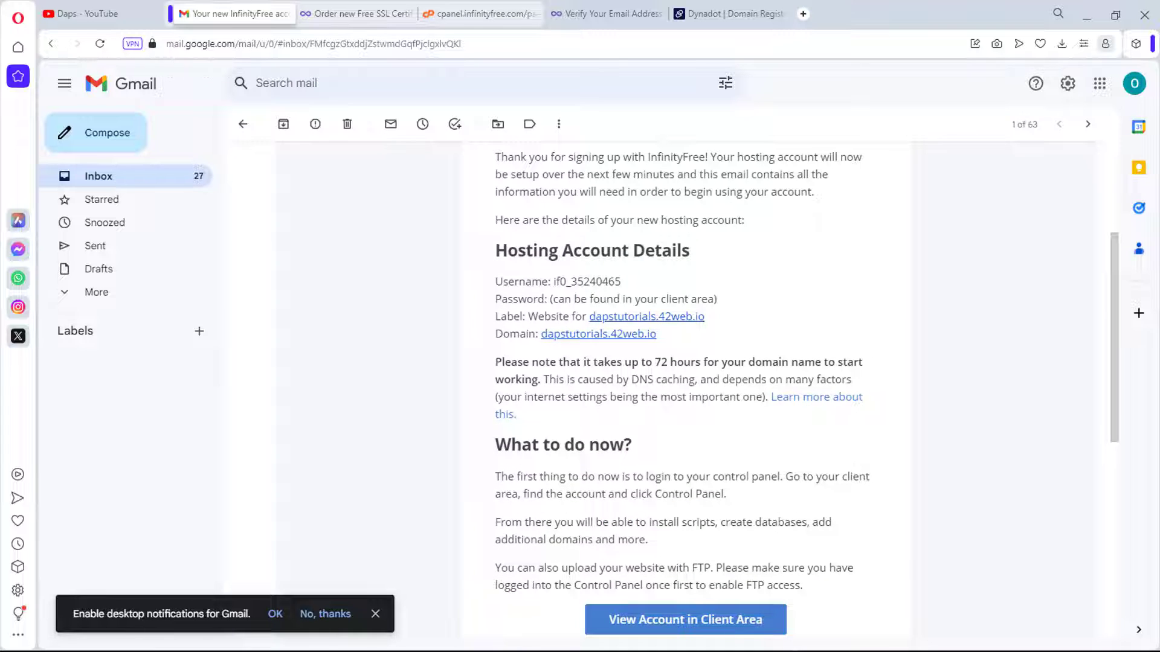
pyautogui.moveTo(658, 334); pyautogui.dragTo(542, 334)
pyautogui.hotkey('ctrl', 'c')
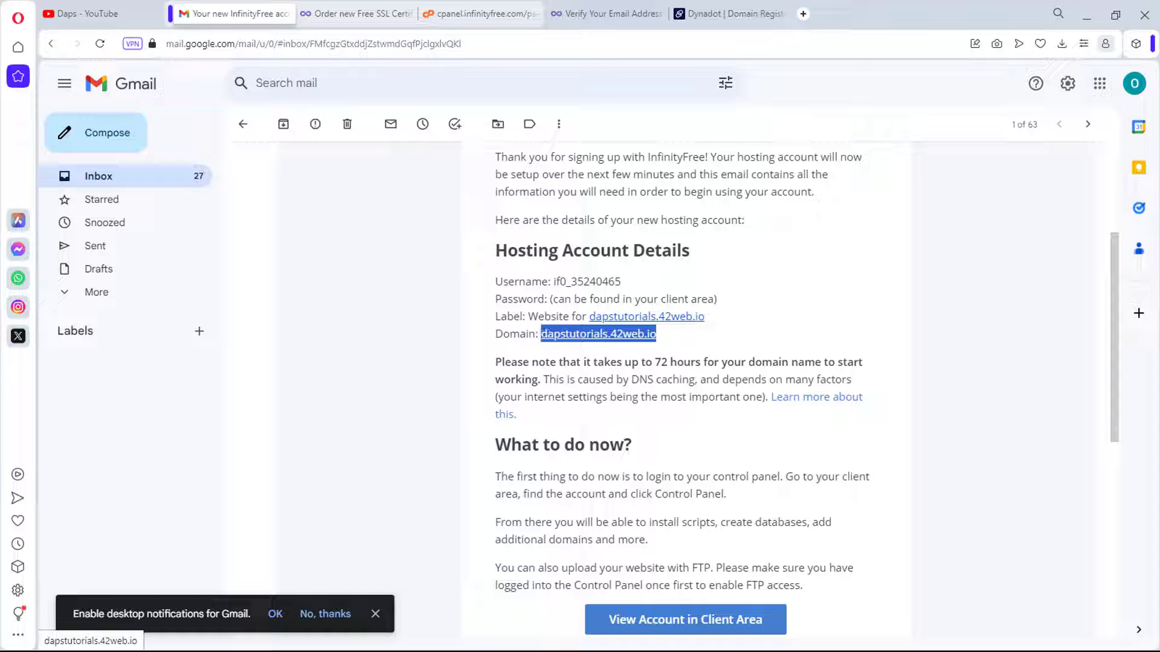
# Step: Paste the domain dapstutorials.42web.io into the SSL order's Domain Name field and submit the order
pyautogui.click(610, 300)
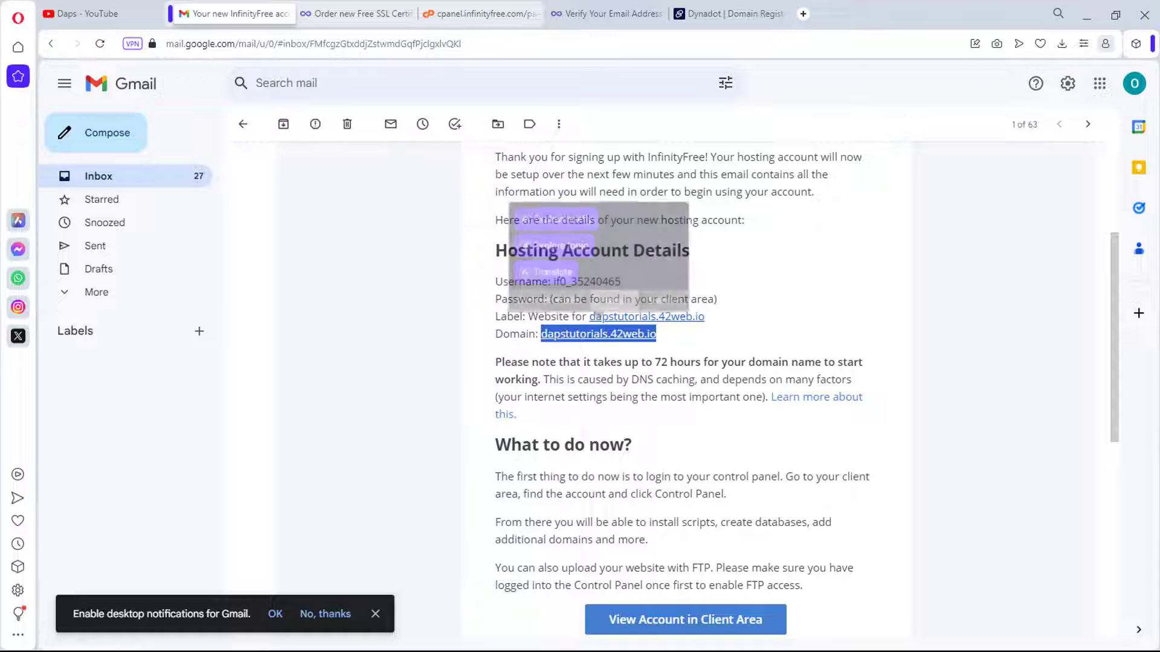
pyautogui.click(356, 14)
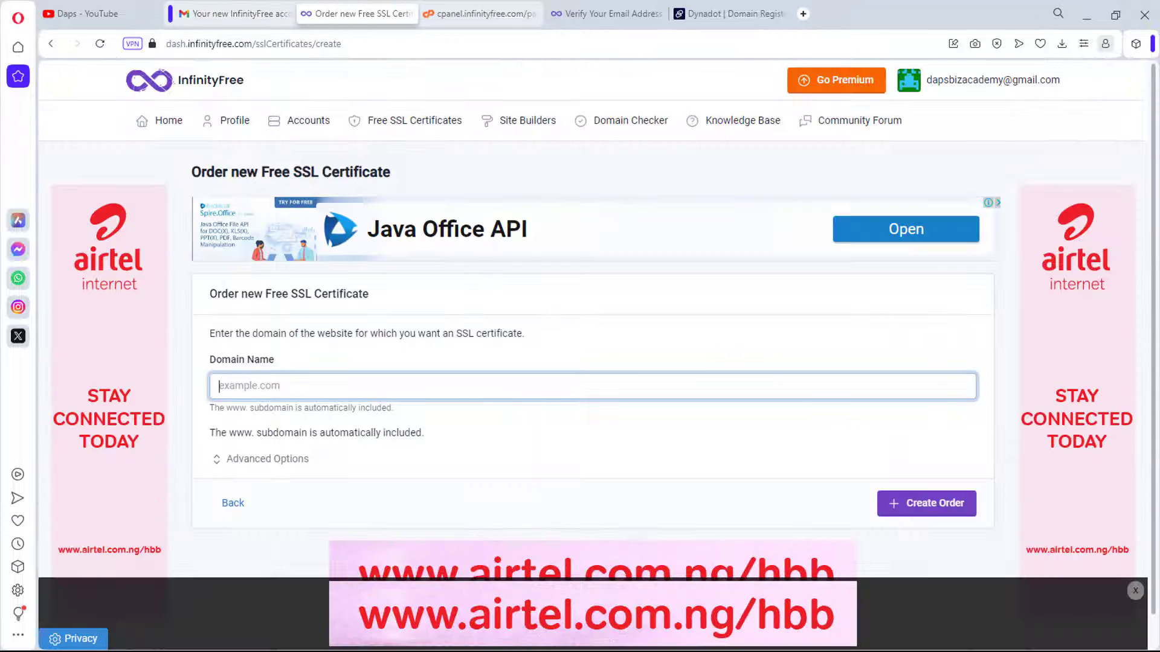
pyautogui.press('Down')
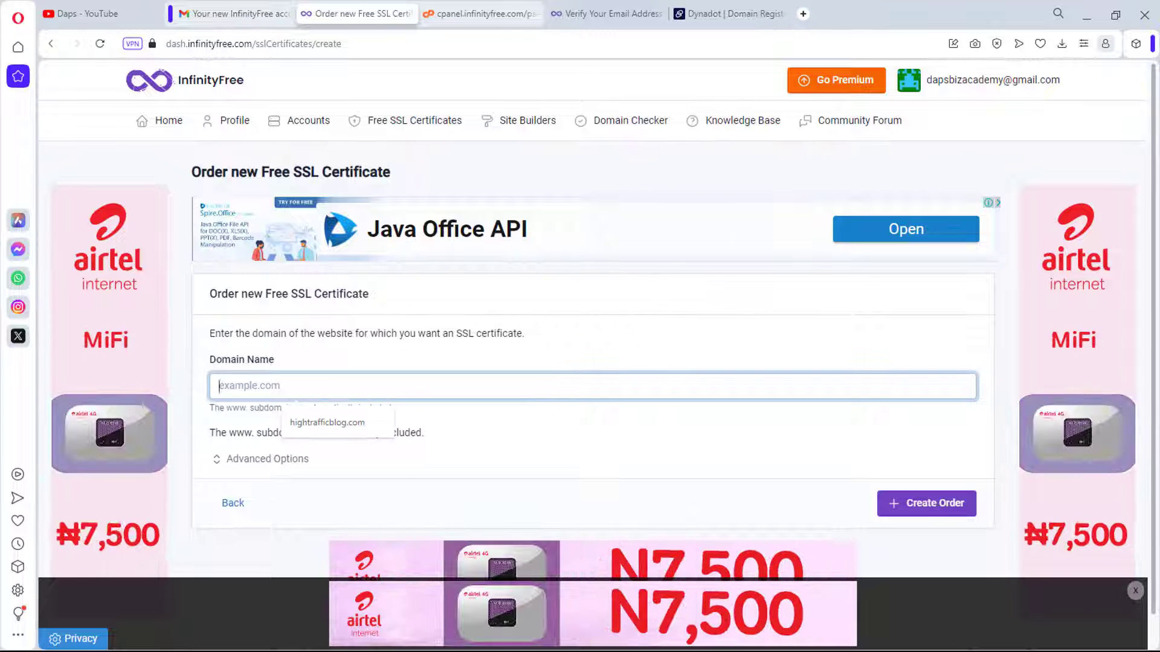
pyautogui.hotkey('ctrl', 'v')
pyautogui.scroll(-1, 598, 355)
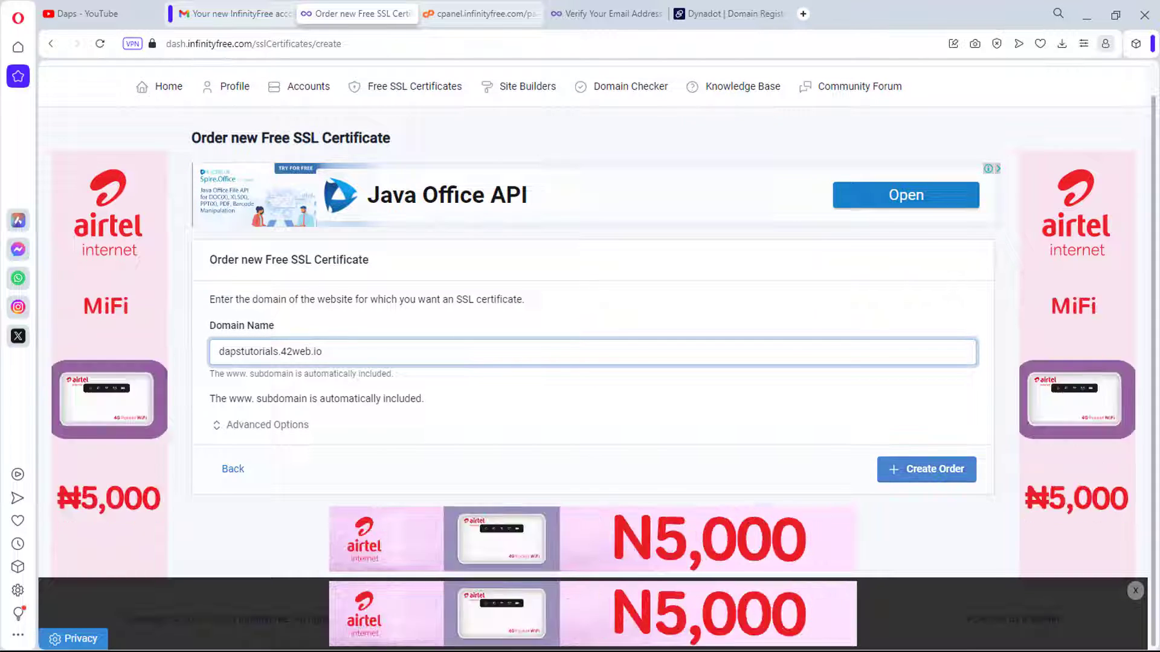
pyautogui.press('Return')
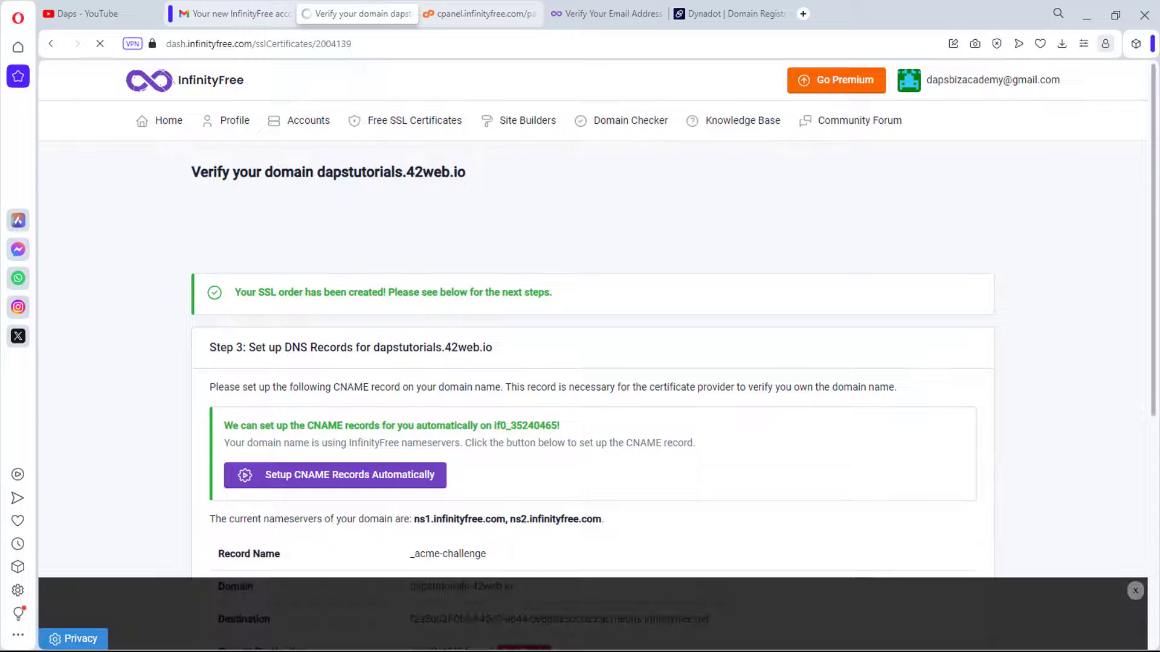
# Step: Confirm the CNAME record's Current Destination reads Ready, then request the daptutorials.42web.io certificate
pyautogui.scroll(-5, 592, 362)
pyautogui.scroll(4, 592, 362)
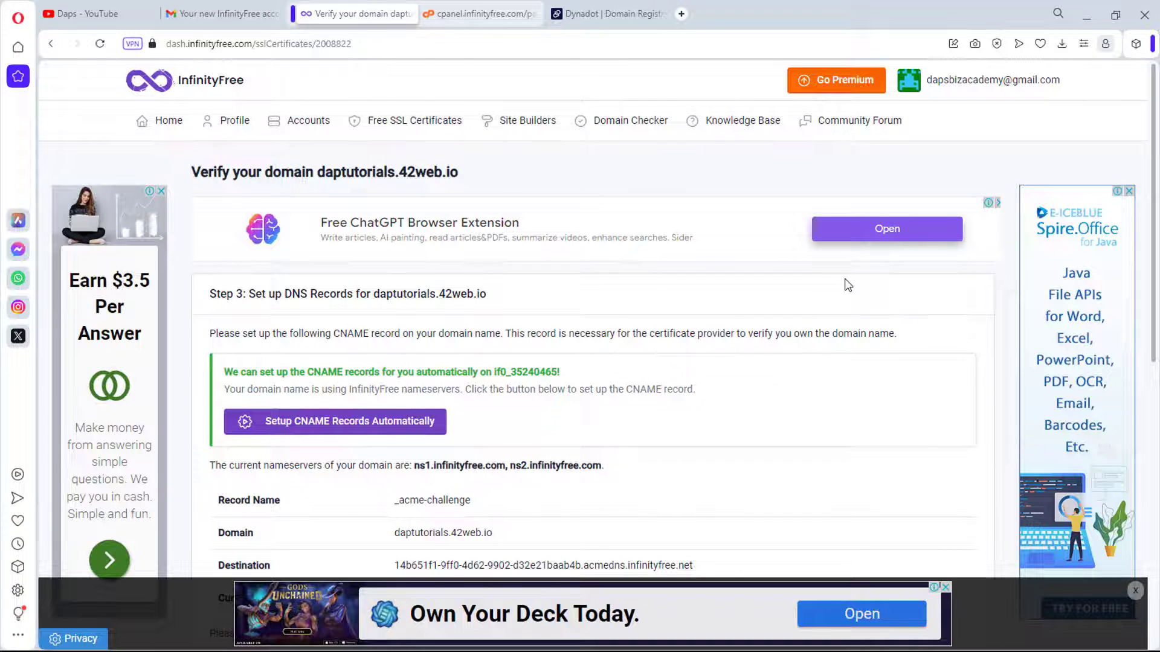
pyautogui.scroll(-5, 845, 284)
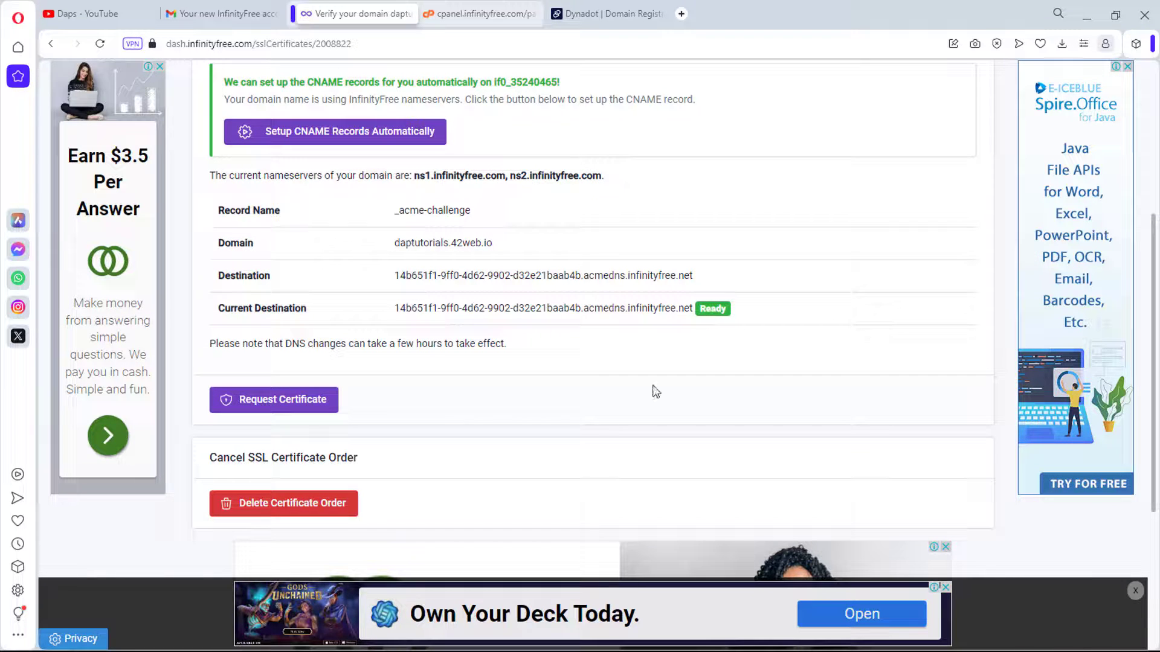
pyautogui.click(308, 410)
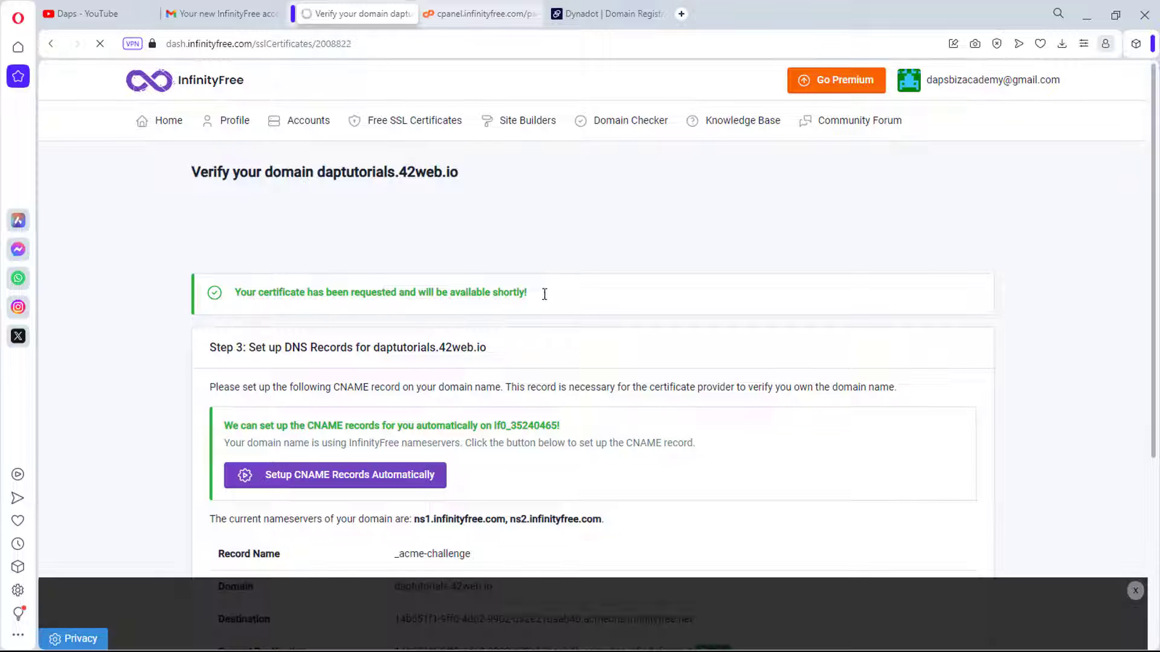
# Step: Scroll through Steps 4 and 5 to review the Google Trust certificate expiring 2024-01-15
pyautogui.scroll(-2, 551, 296)
pyautogui.scroll(-3, 551, 296)
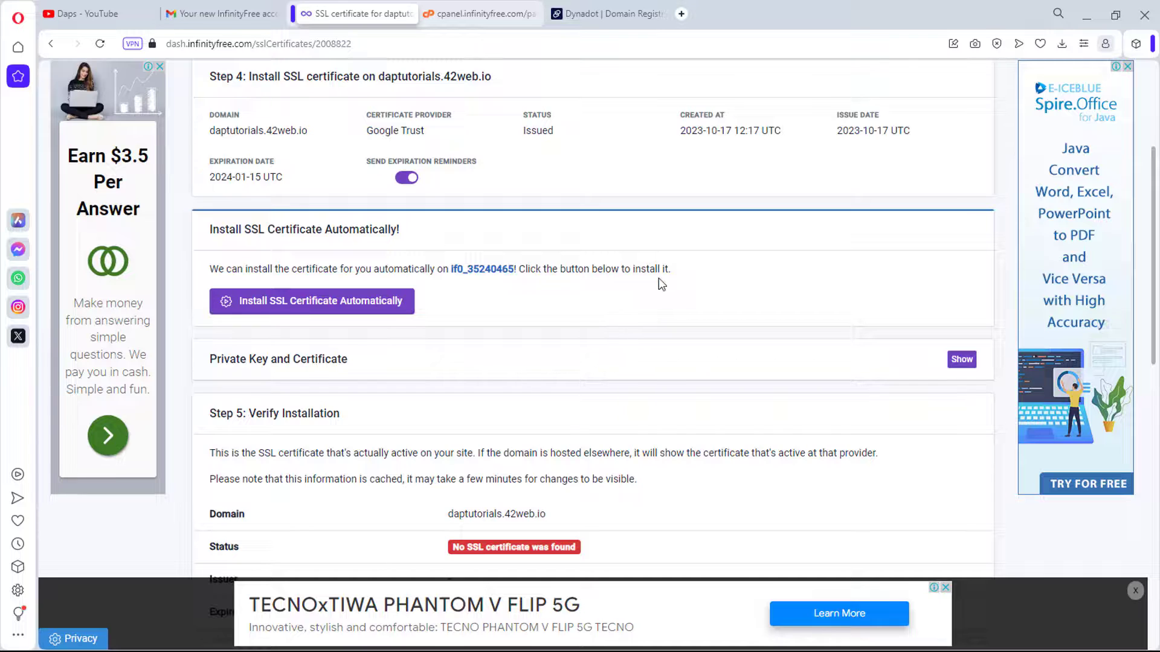
pyautogui.scroll(-2, 658, 278)
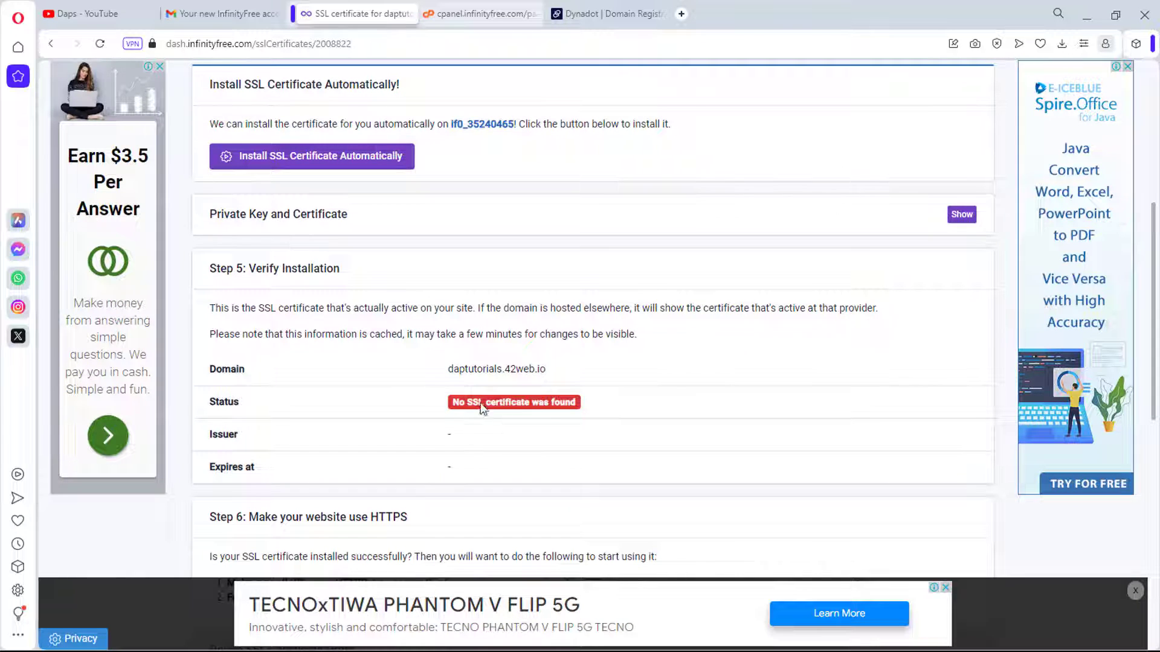
pyautogui.scroll(2, 633, 396)
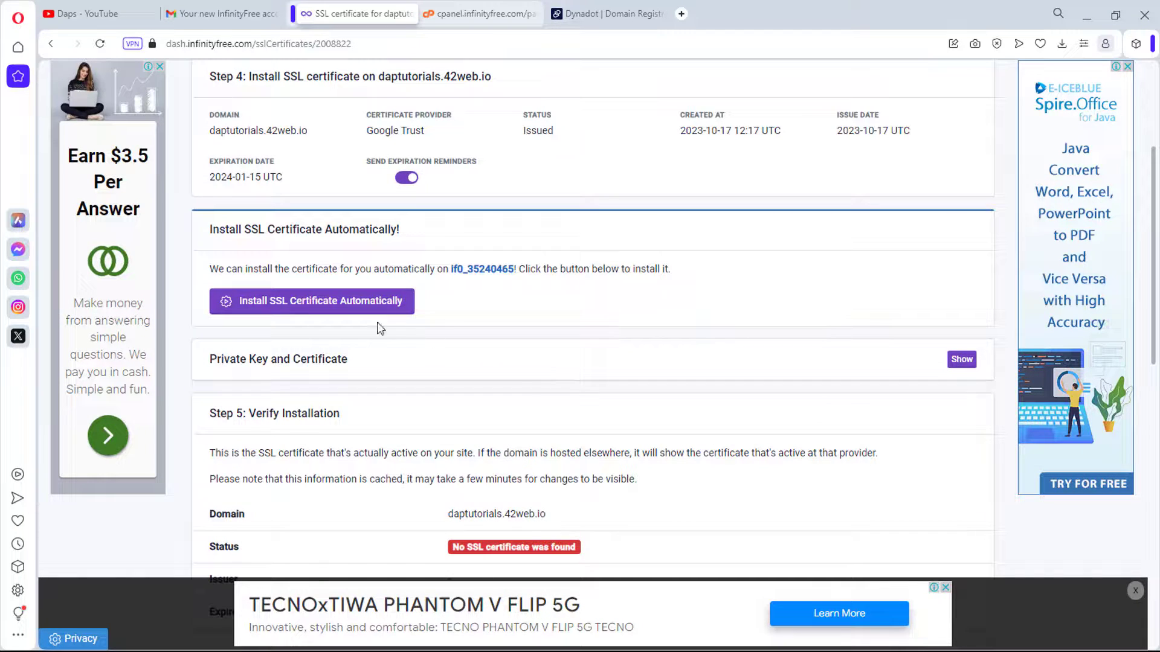
# Step: Install the certificate automatically and verify Step 5 reads 'SSL certificate is installed'
pyautogui.click(274, 302)
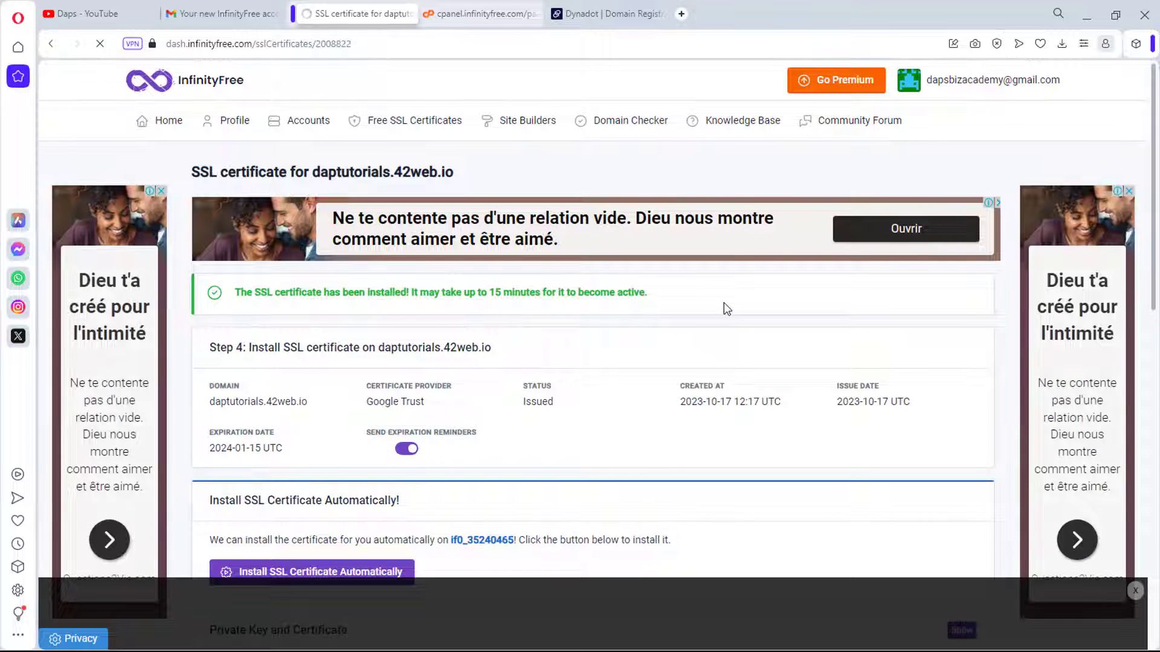
pyautogui.scroll(-2, 724, 303)
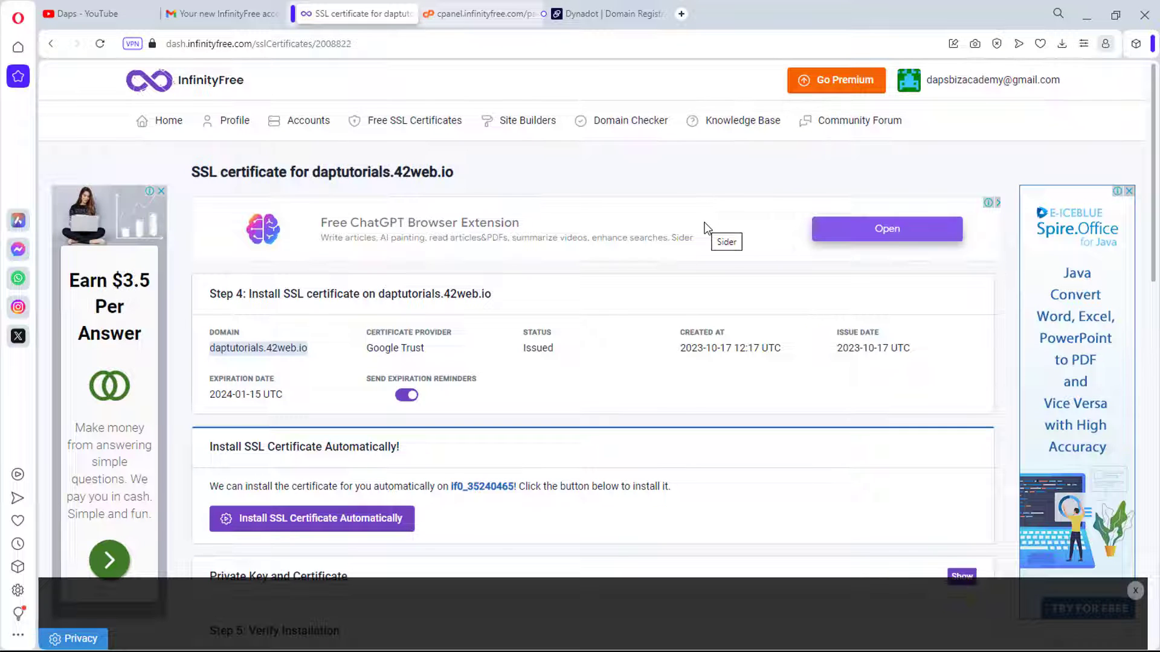
pyautogui.scroll(-6, 704, 227)
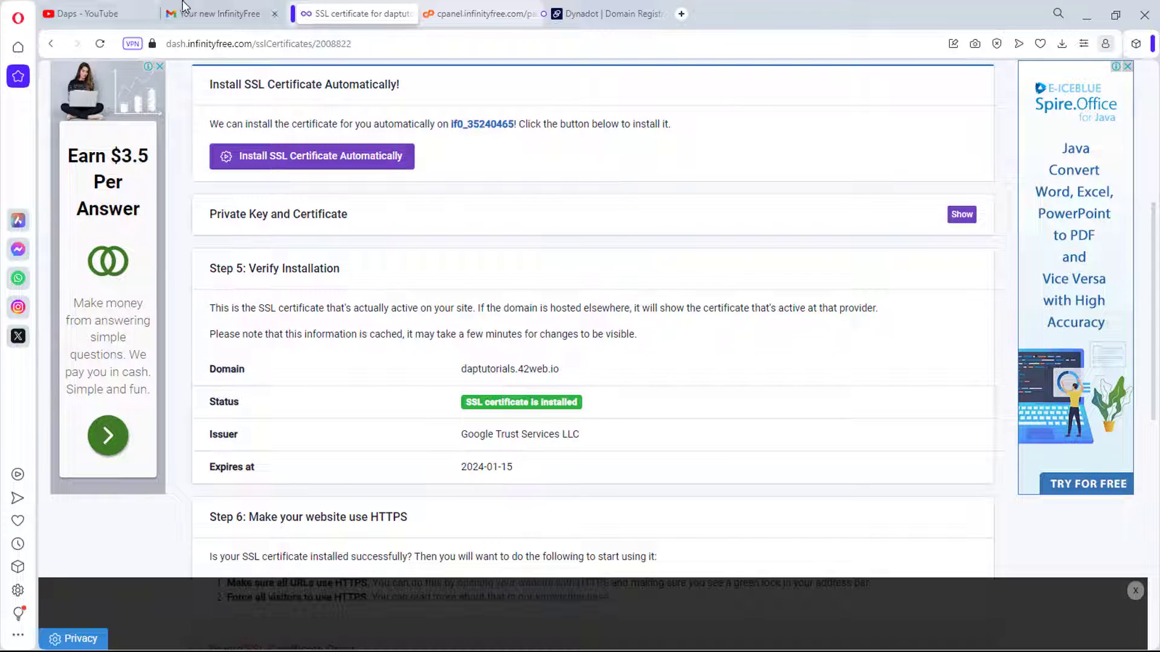
pyautogui.scroll(-4, 518, 220)
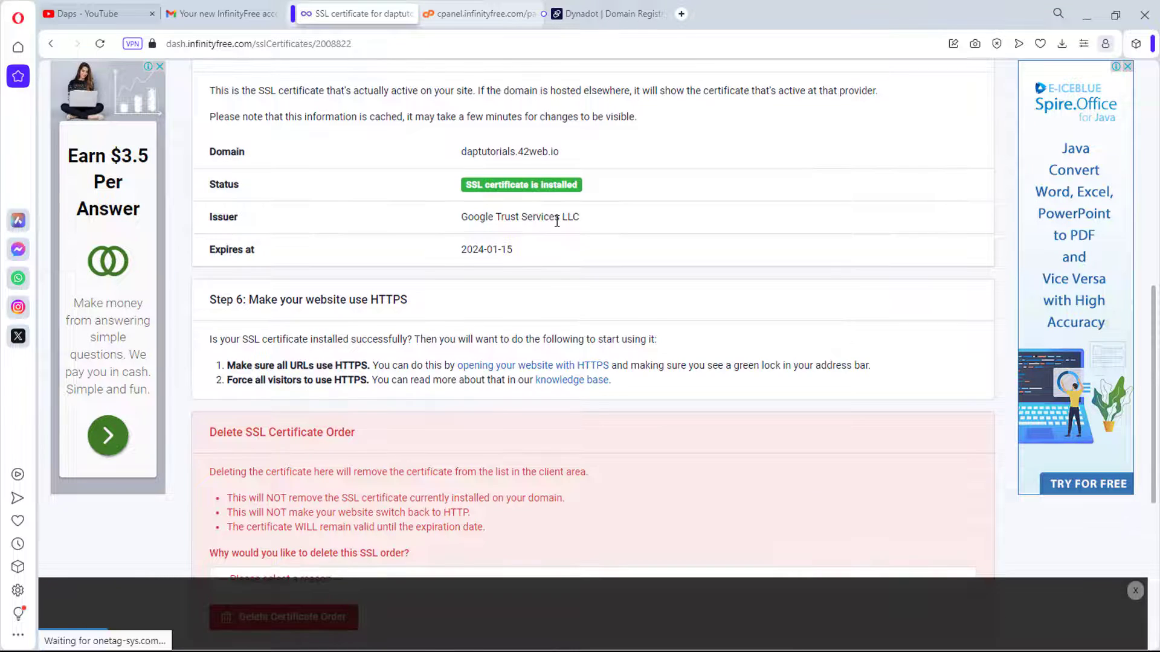
pyautogui.scroll(2, 556, 221)
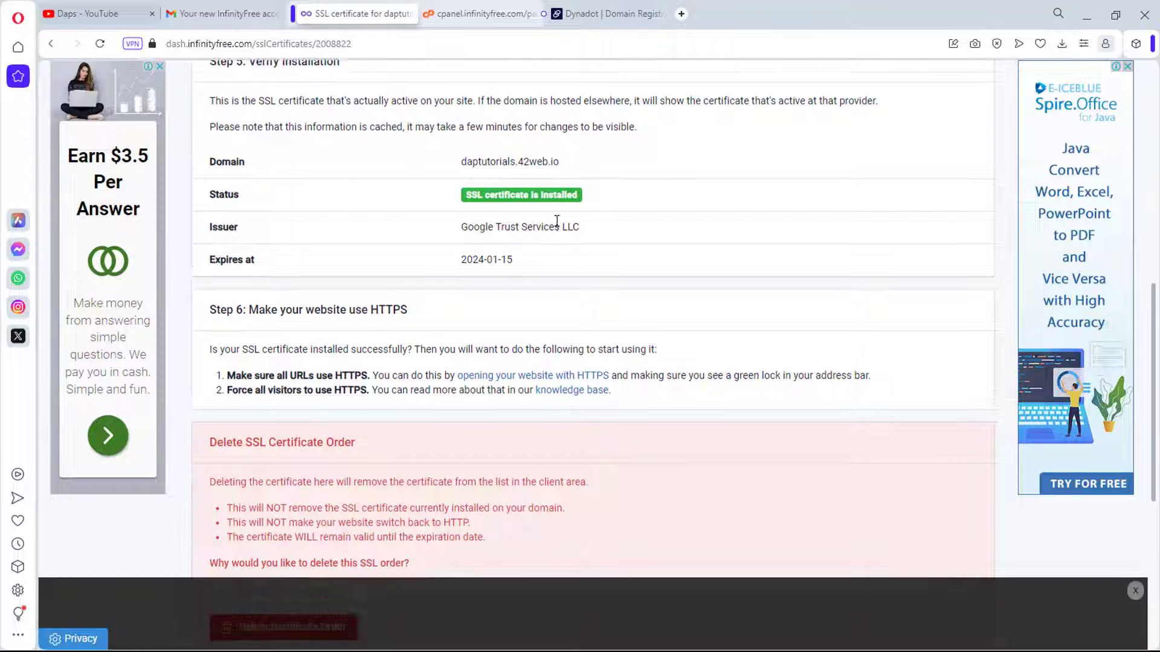
pyautogui.scroll(6, 556, 222)
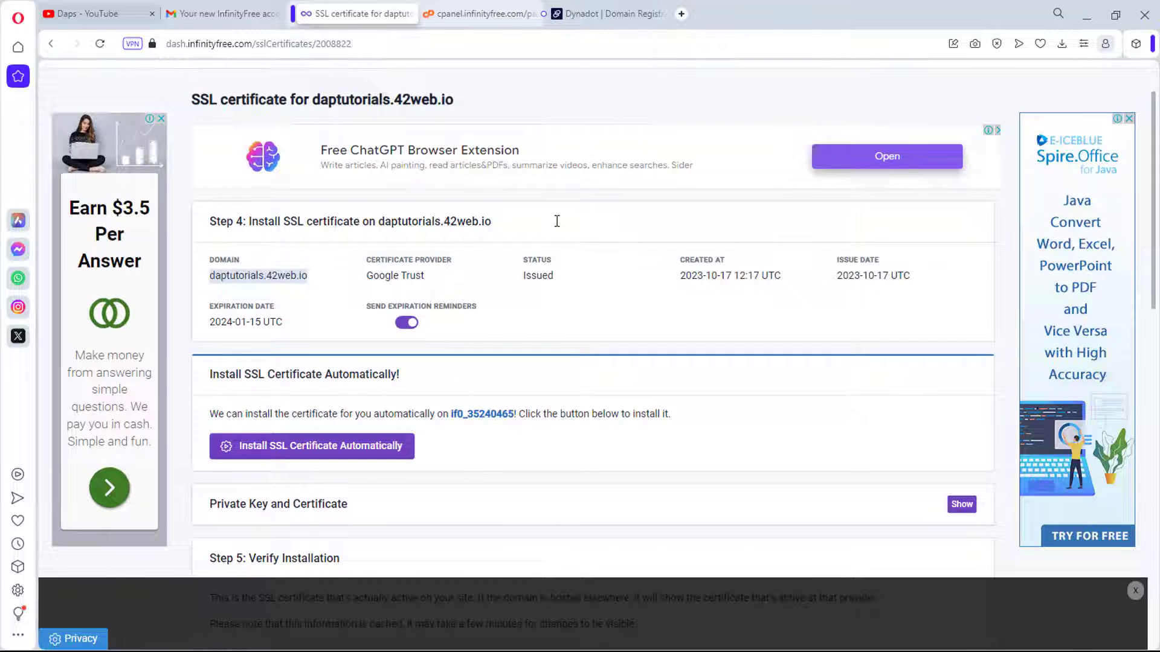
pyautogui.scroll(1, 556, 221)
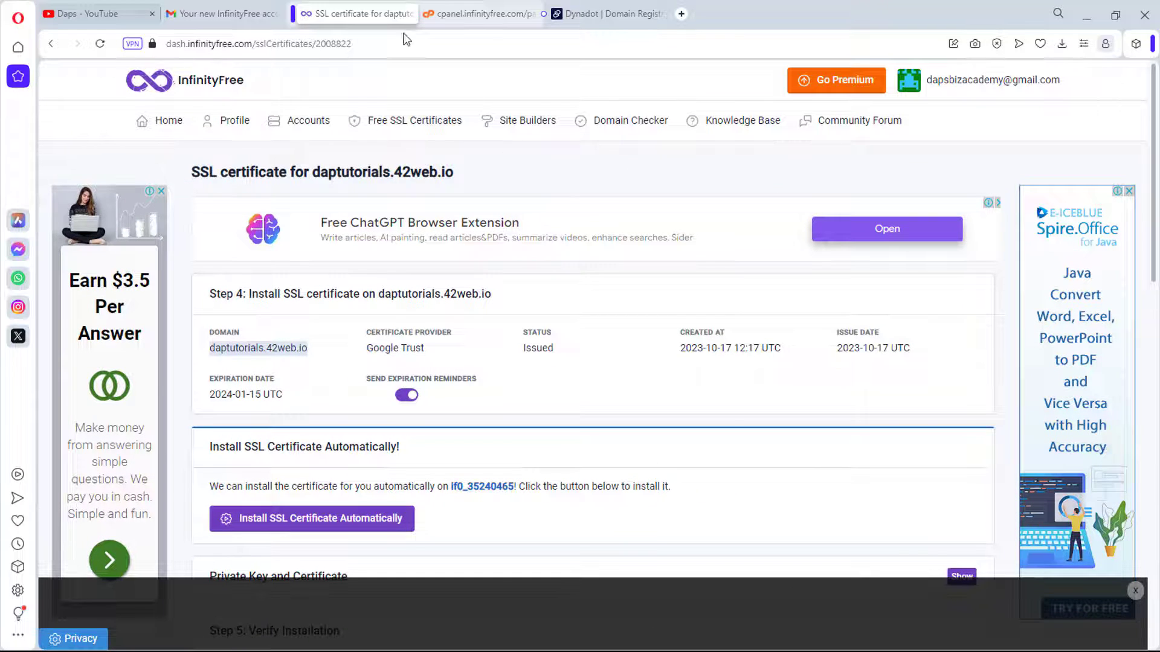
pyautogui.click(463, 9)
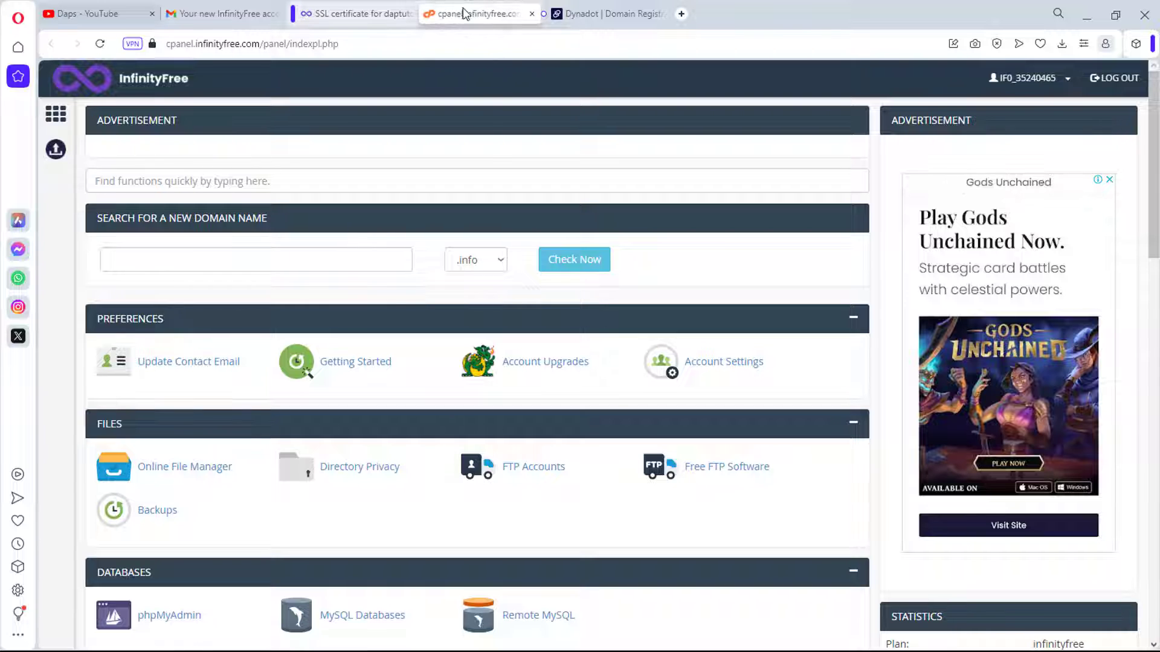
# Step: Scroll to the control panel's Software section and launch Softaculous Apps Installer
pyautogui.scroll(-1, 493, 152)
pyautogui.scroll(-2, 494, 154)
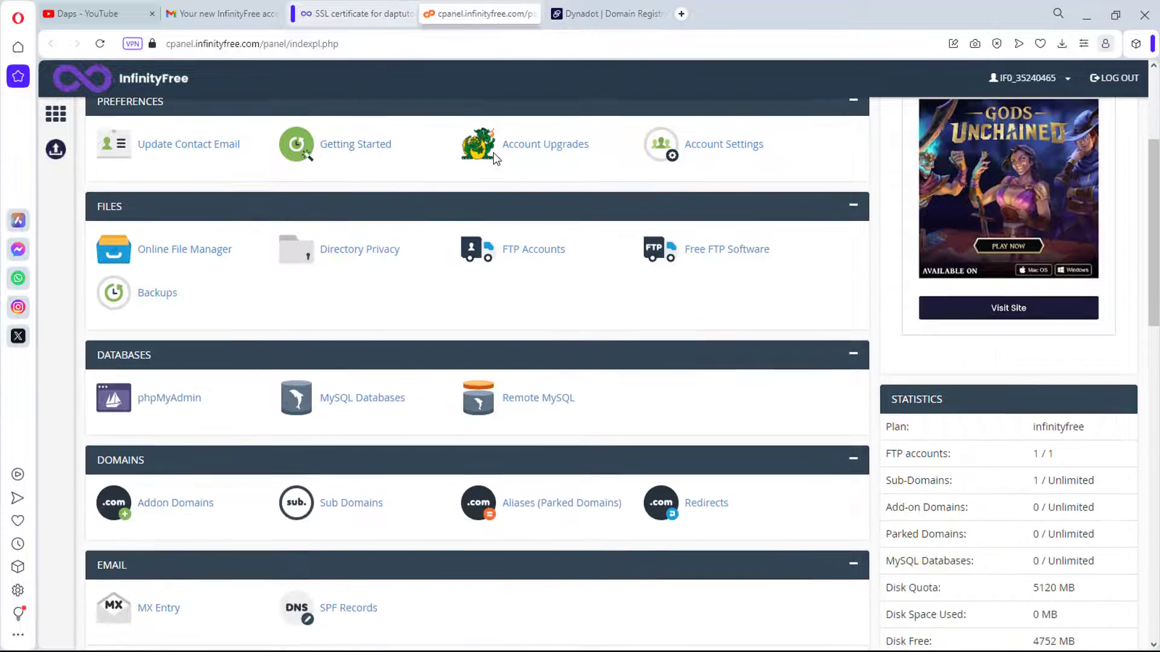
pyautogui.scroll(-5, 494, 160)
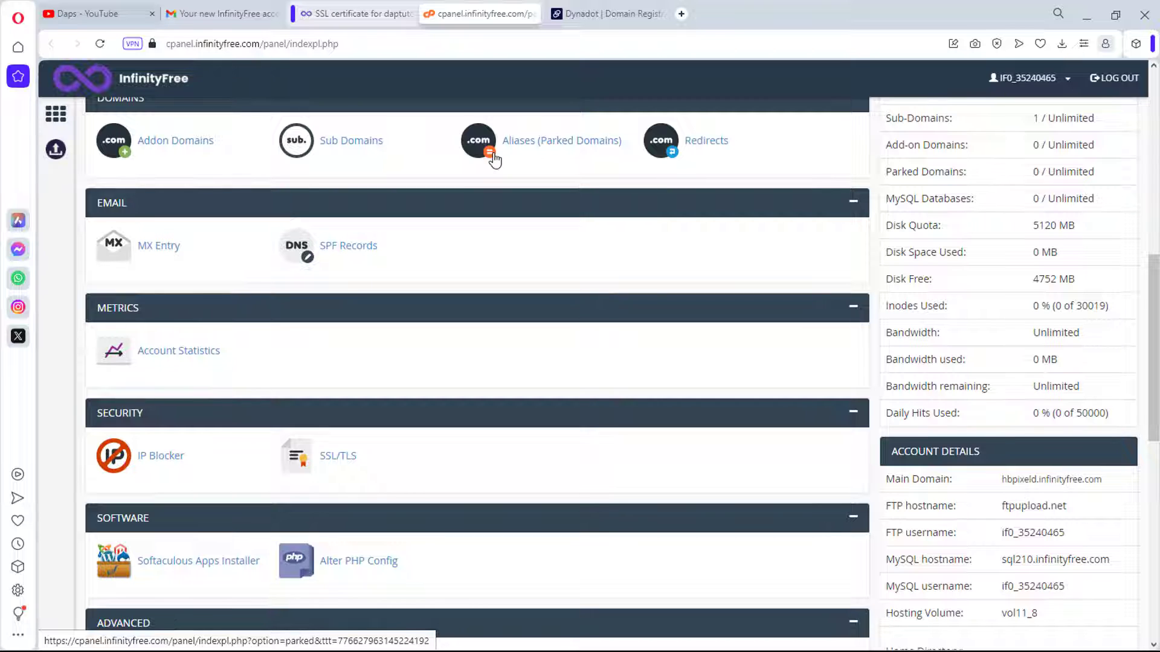
pyautogui.scroll(-2, 495, 158)
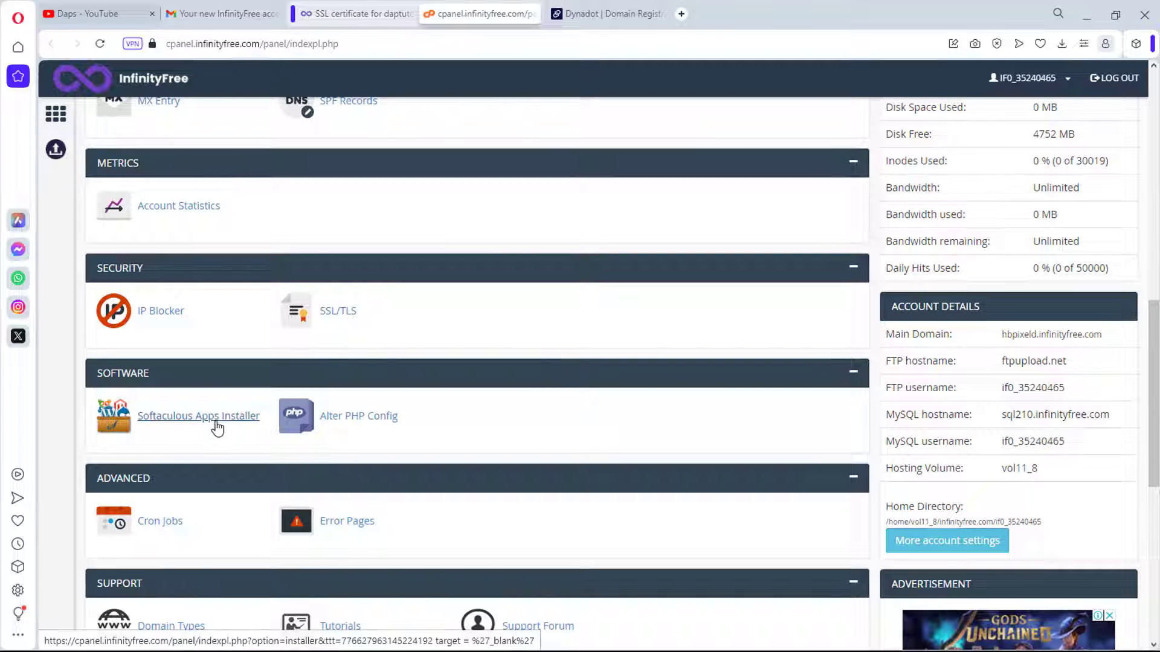
pyautogui.click(218, 428)
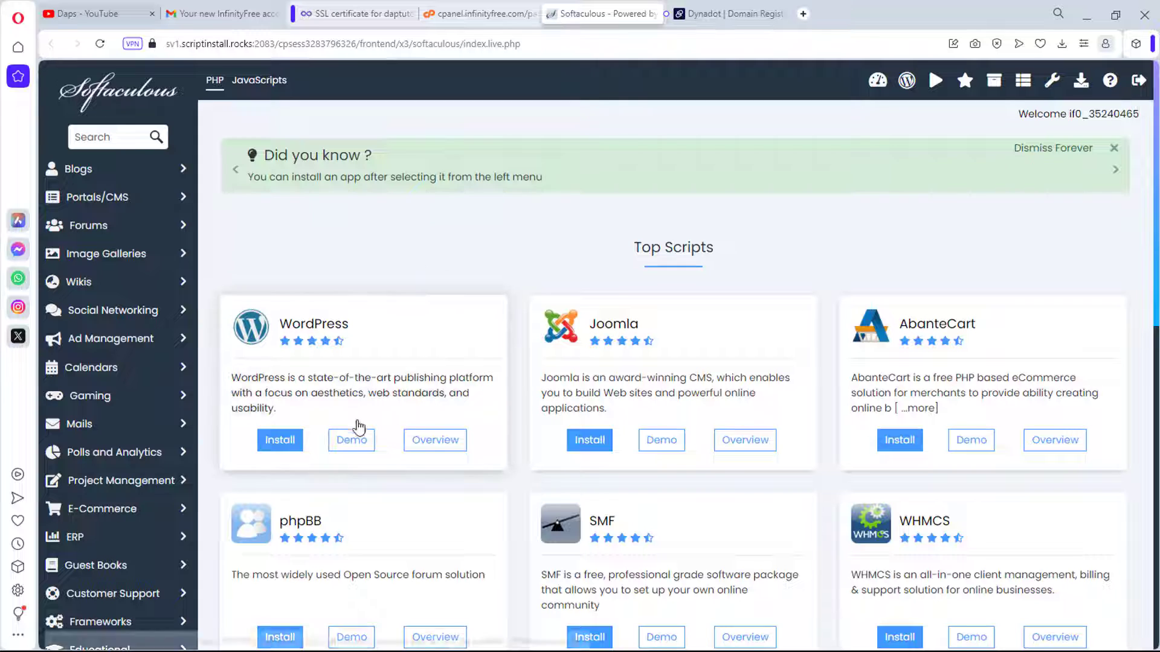
pyautogui.click(276, 446)
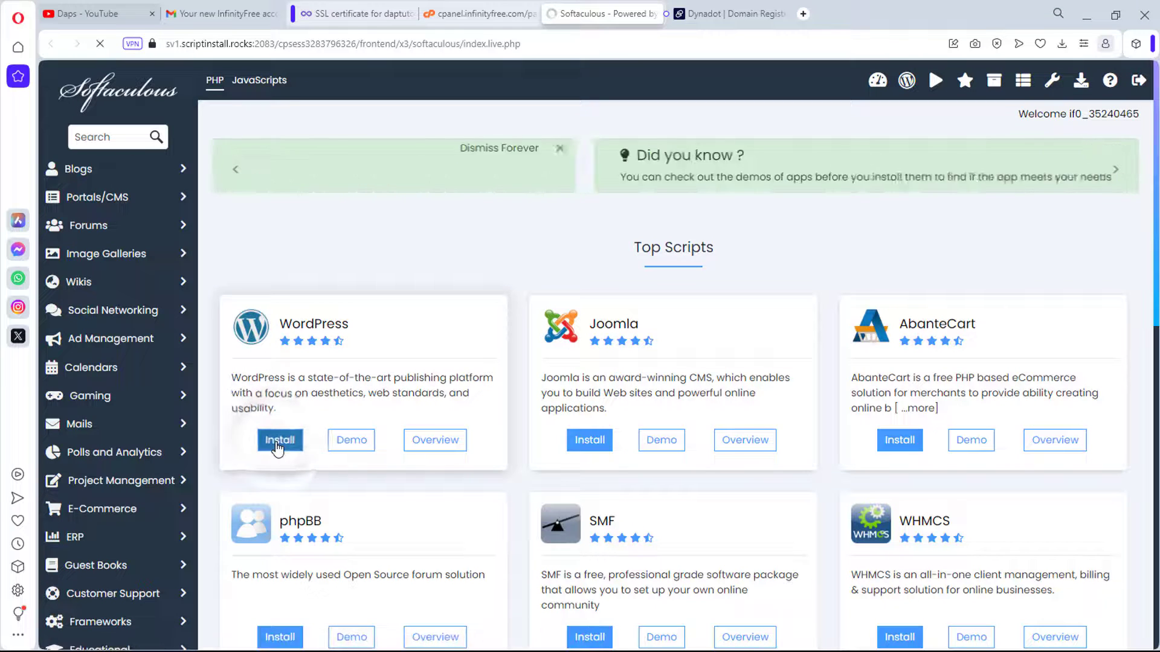
pyautogui.scroll(-1, 518, 376)
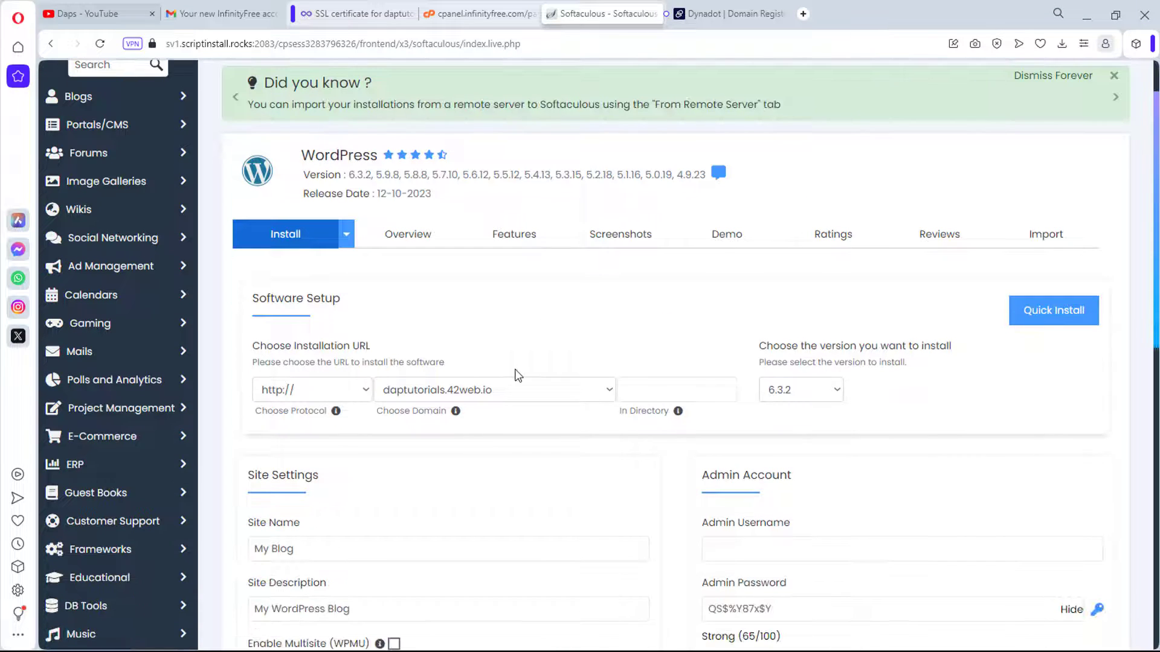
pyautogui.scroll(-1, 517, 376)
pyautogui.click(360, 317)
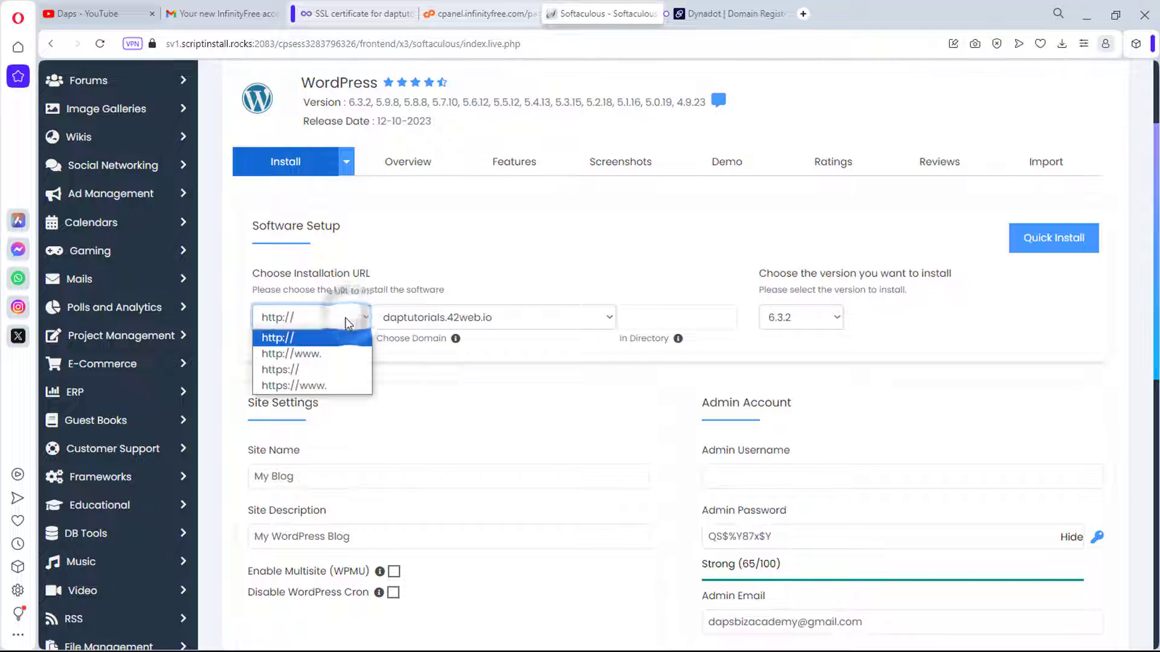
pyautogui.click(288, 370)
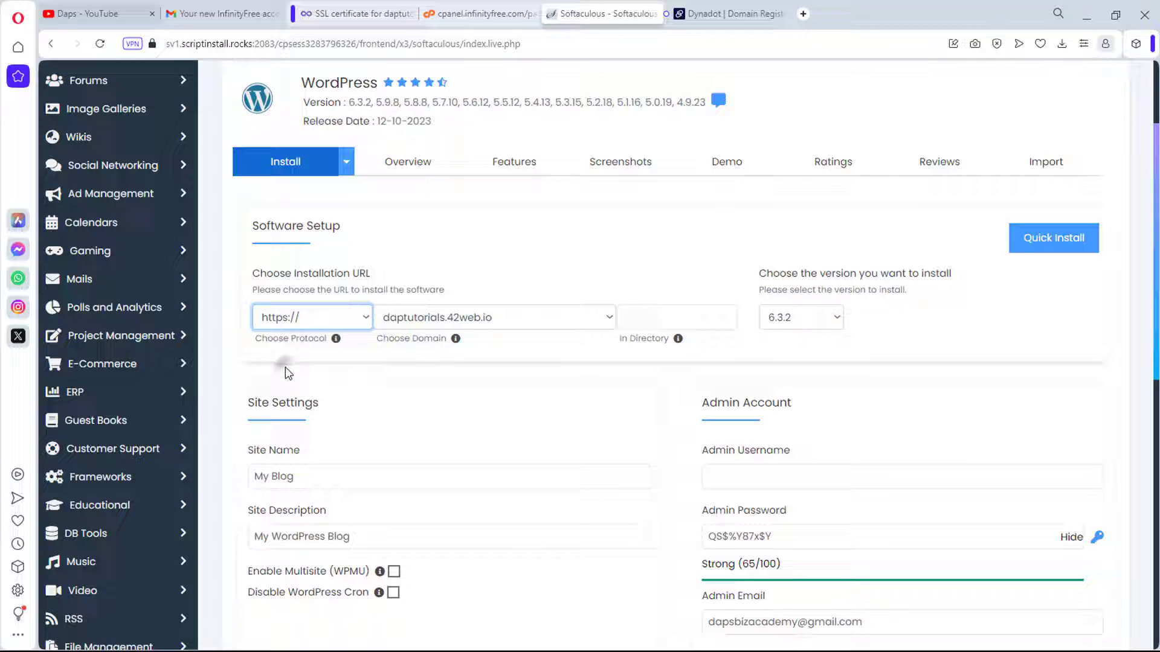
pyautogui.click(300, 320)
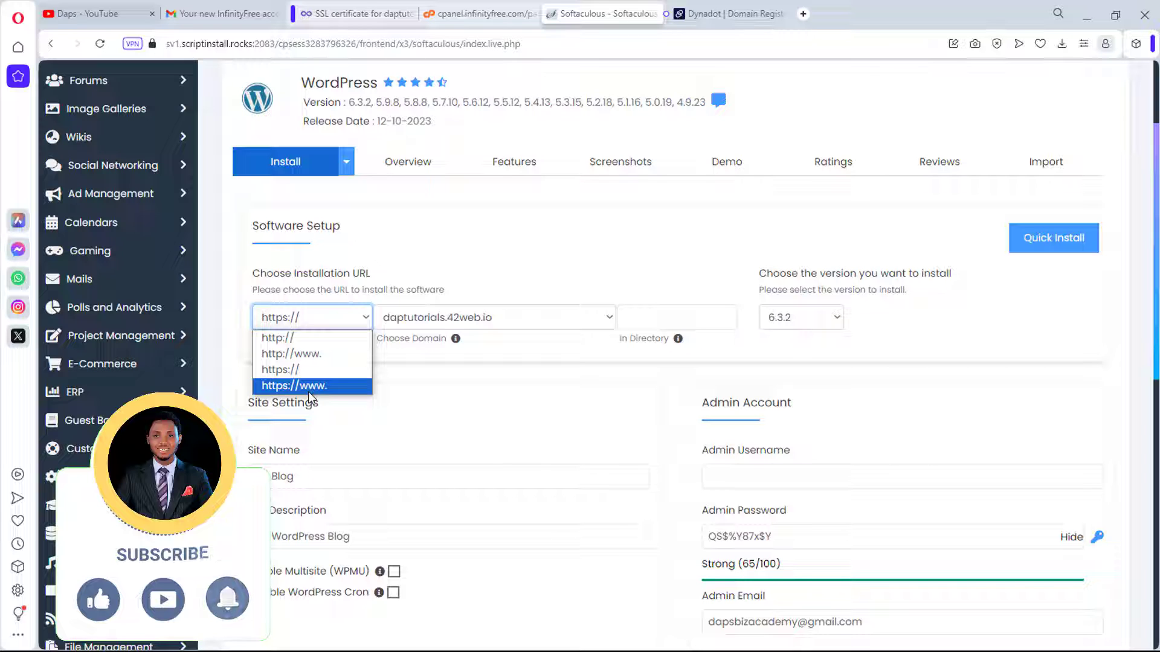
pyautogui.click(308, 370)
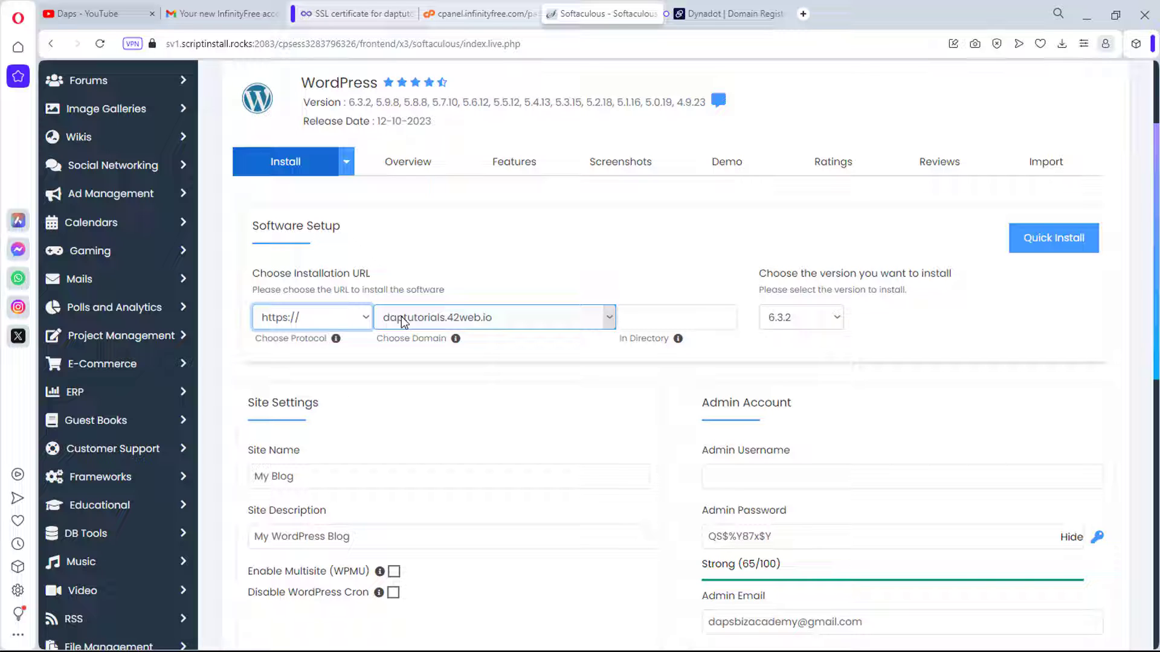
# Step: Replace the site name My Blog with Daps Tutorials and clear the site description
pyautogui.scroll(-2, 586, 371)
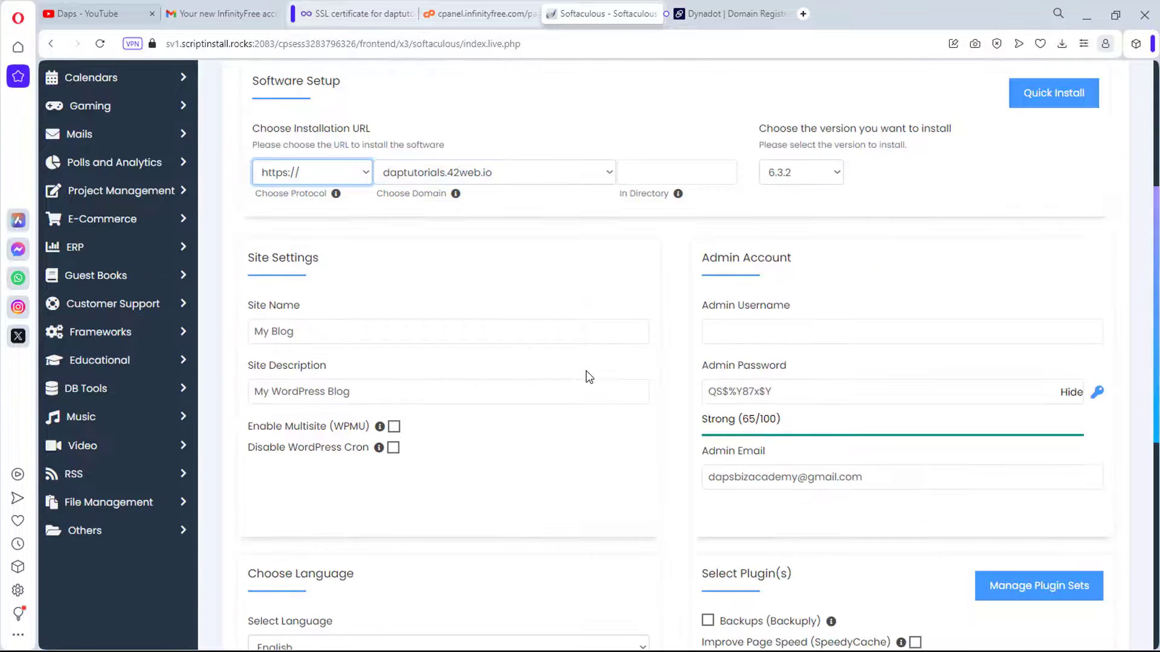
pyautogui.moveTo(331, 337); pyautogui.dragTo(242, 353)
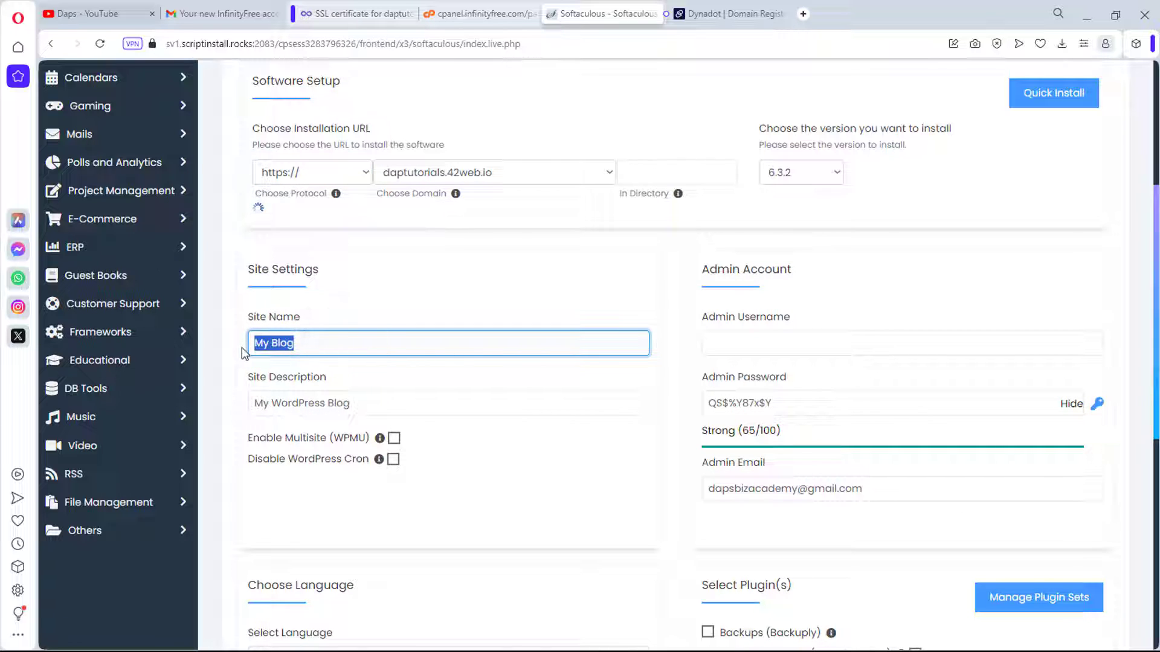
pyautogui.write('Daps Tutorials')
pyautogui.moveTo(352, 423); pyautogui.dragTo(249, 442)
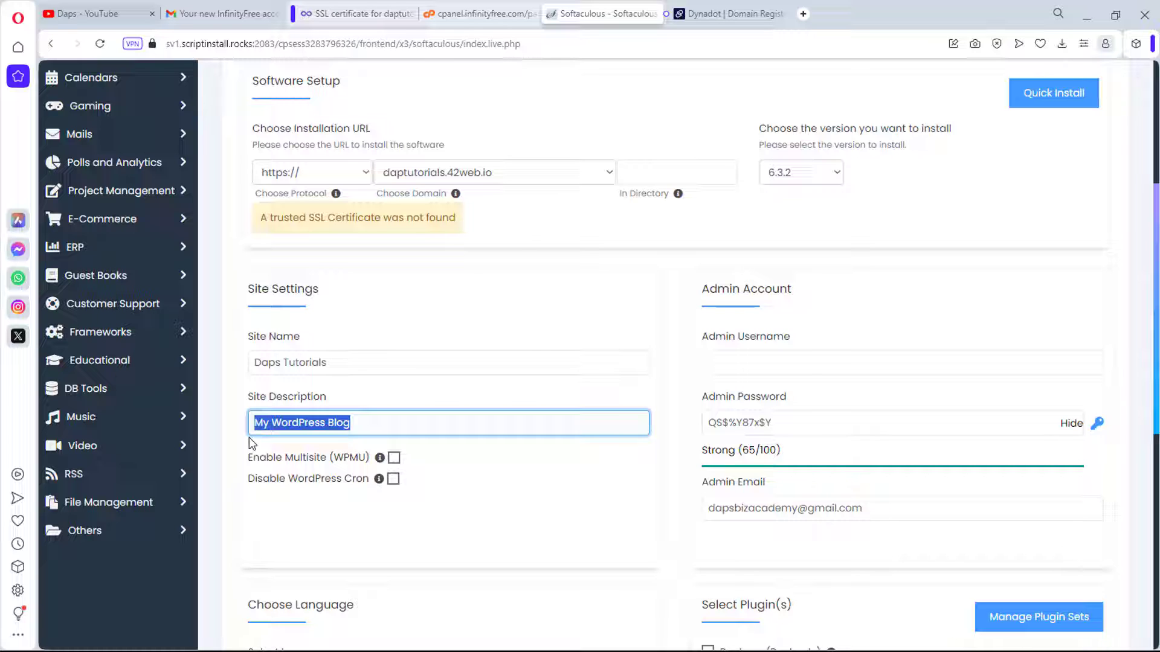
pyautogui.press('BackSpace')
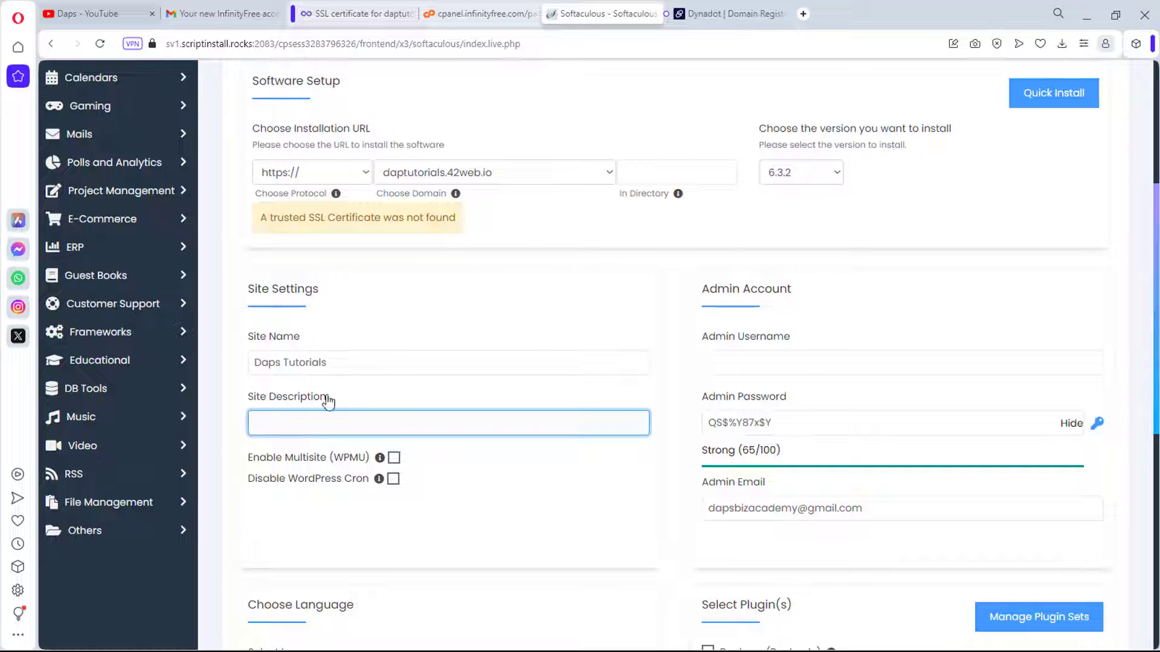
# Step: Enter the admin username and replace the generated password with a longer, stronger one
pyautogui.click(716, 361)
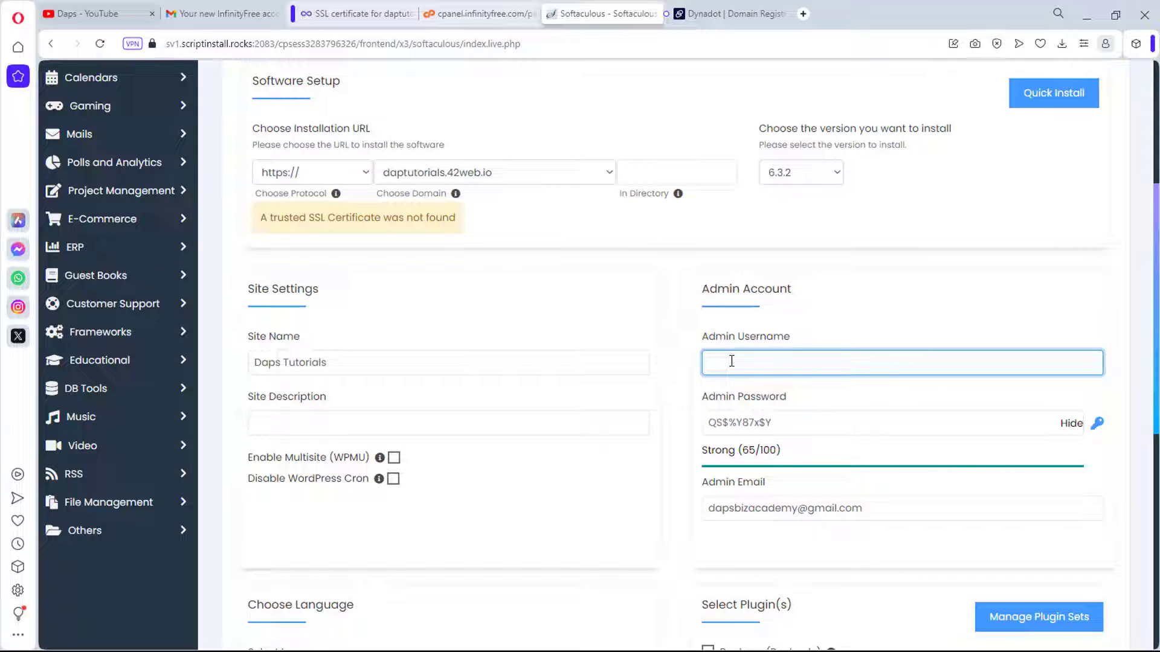
pyautogui.write('admin')
pyautogui.click(1097, 423)
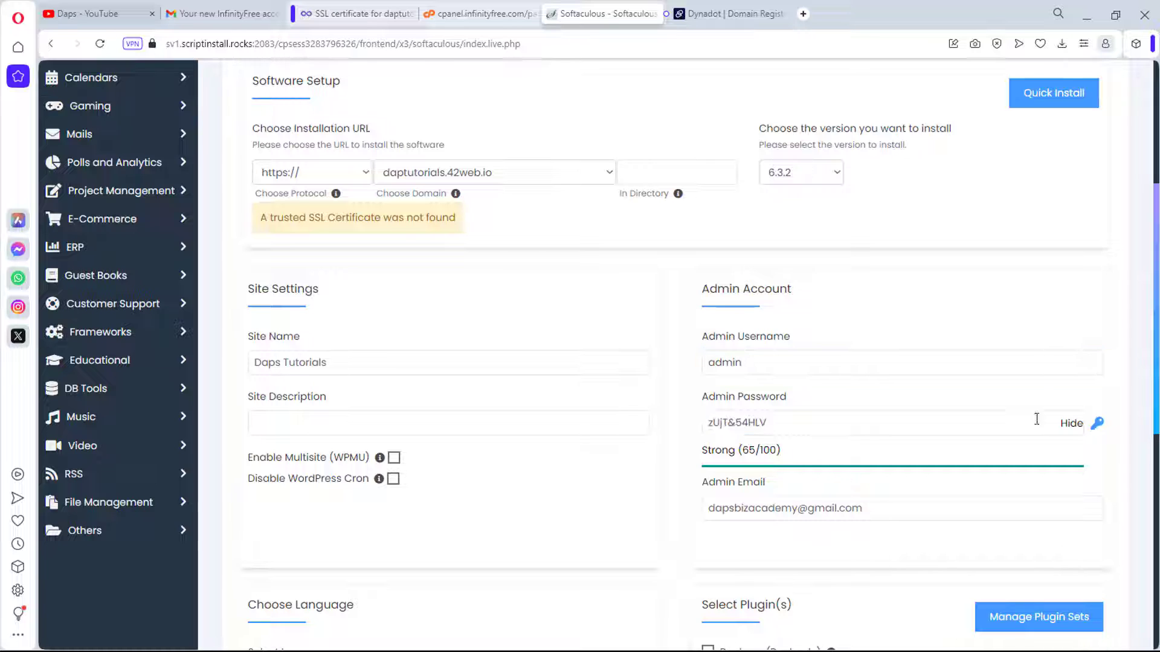
pyautogui.click(1072, 424)
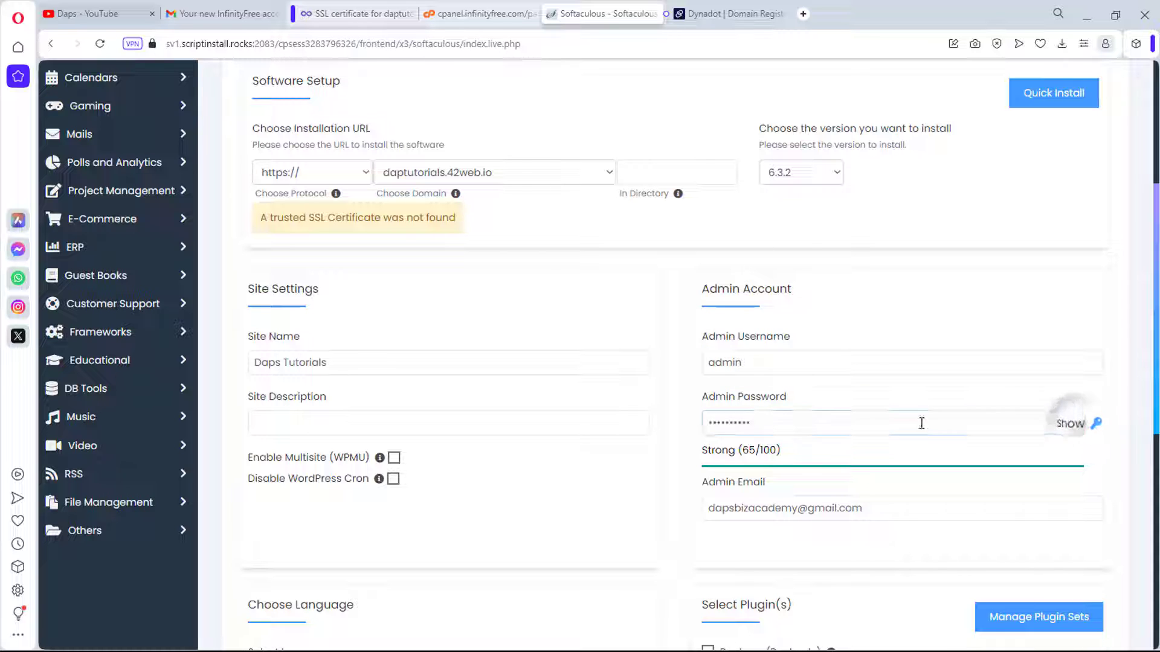
pyautogui.moveTo(785, 423); pyautogui.dragTo(683, 430)
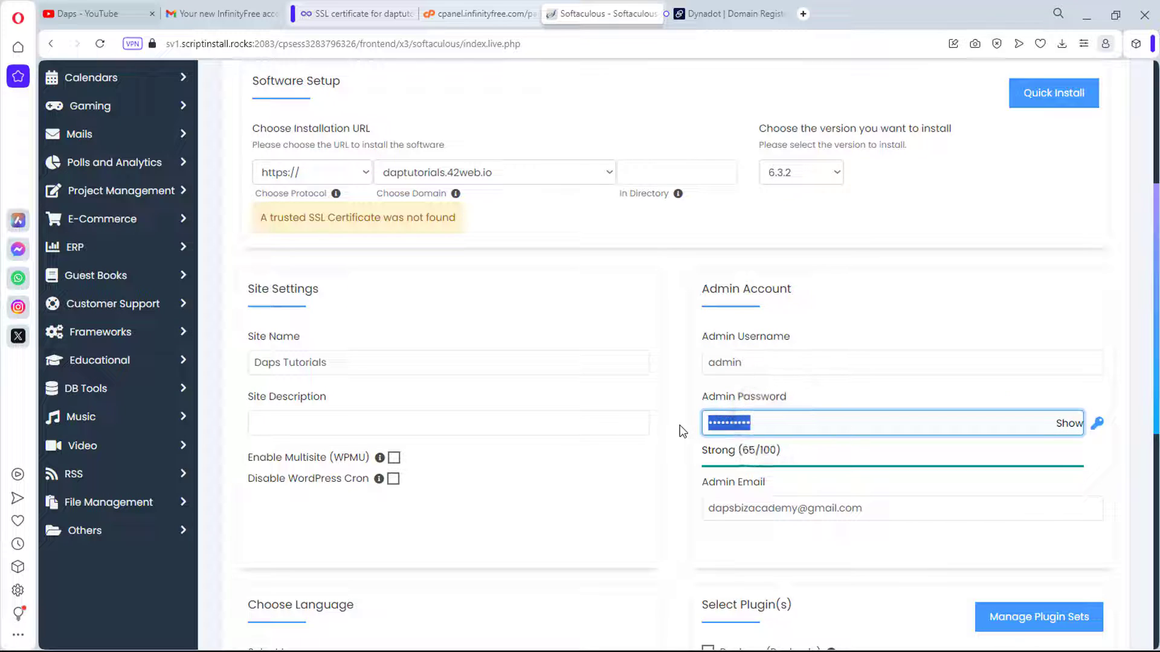
pyautogui.hotkey('ctrl', 'v')
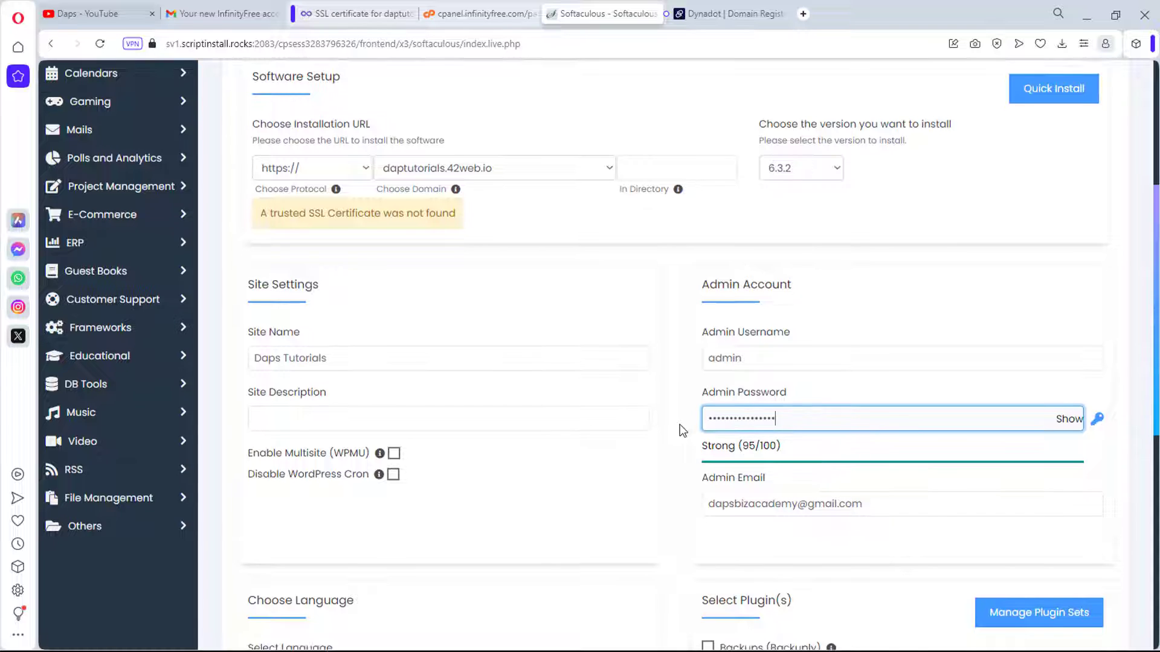
# Step: Review the admin email address and the remaining install options below
pyautogui.scroll(-3, 681, 427)
pyautogui.click(934, 290)
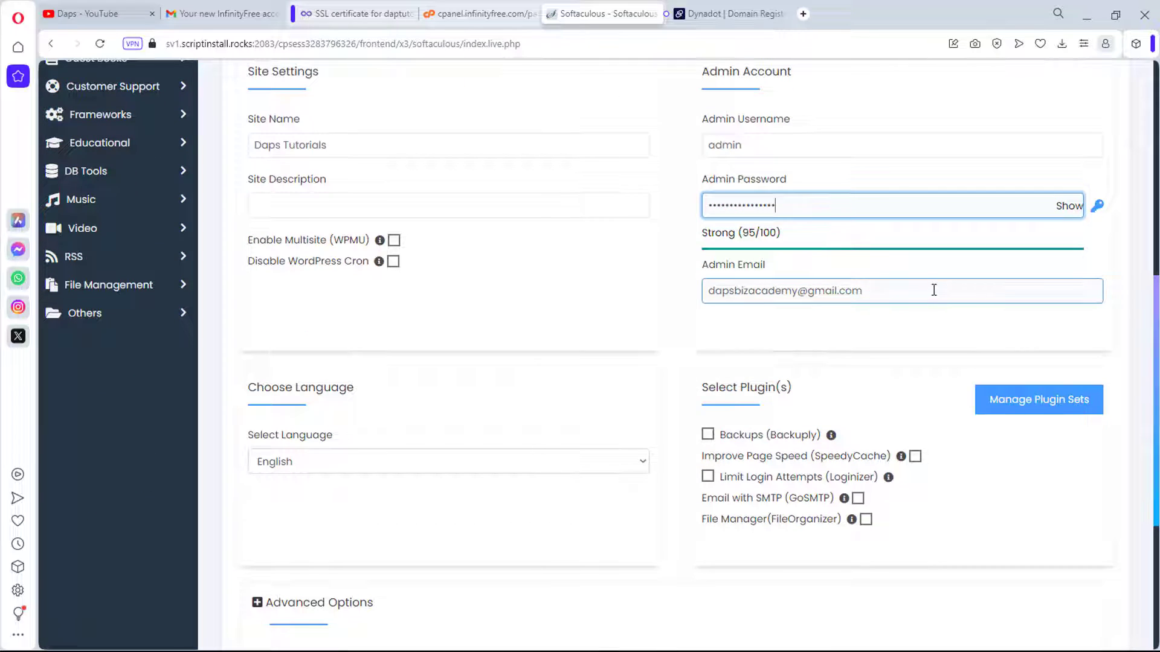
pyautogui.scroll(-1, 757, 329)
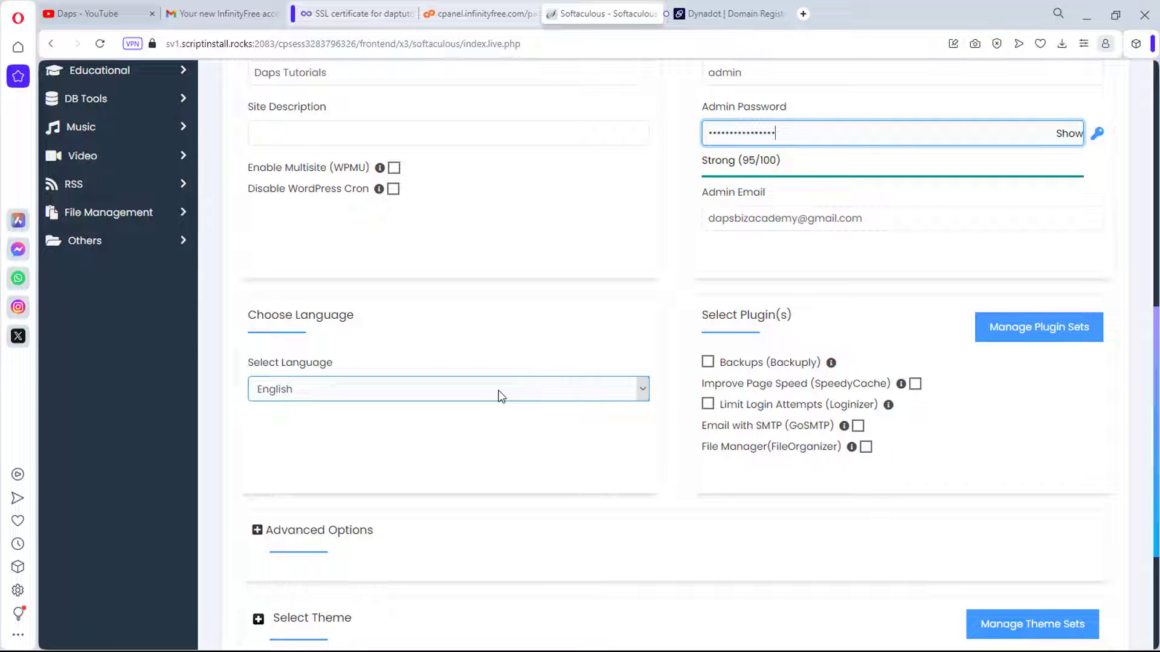
pyautogui.scroll(-3, 499, 397)
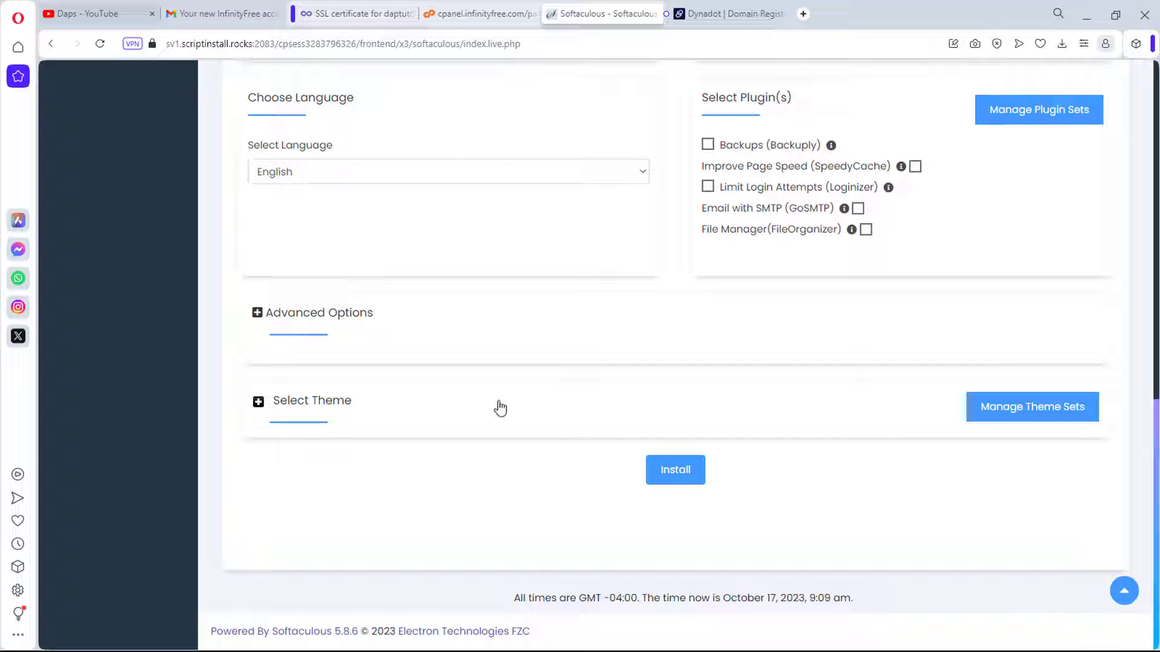
# Step: Run the WordPress install, then follow the Administrative URL to daptutorials.42web.io/wp-admin
pyautogui.click(676, 474)
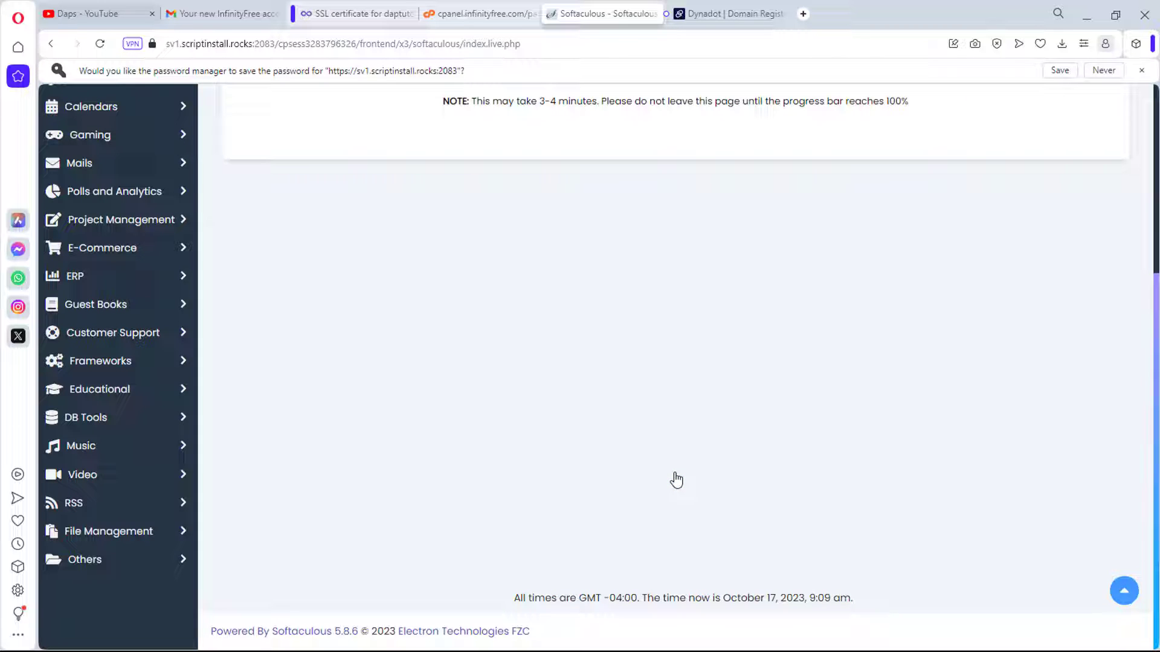
pyautogui.scroll(4, 673, 339)
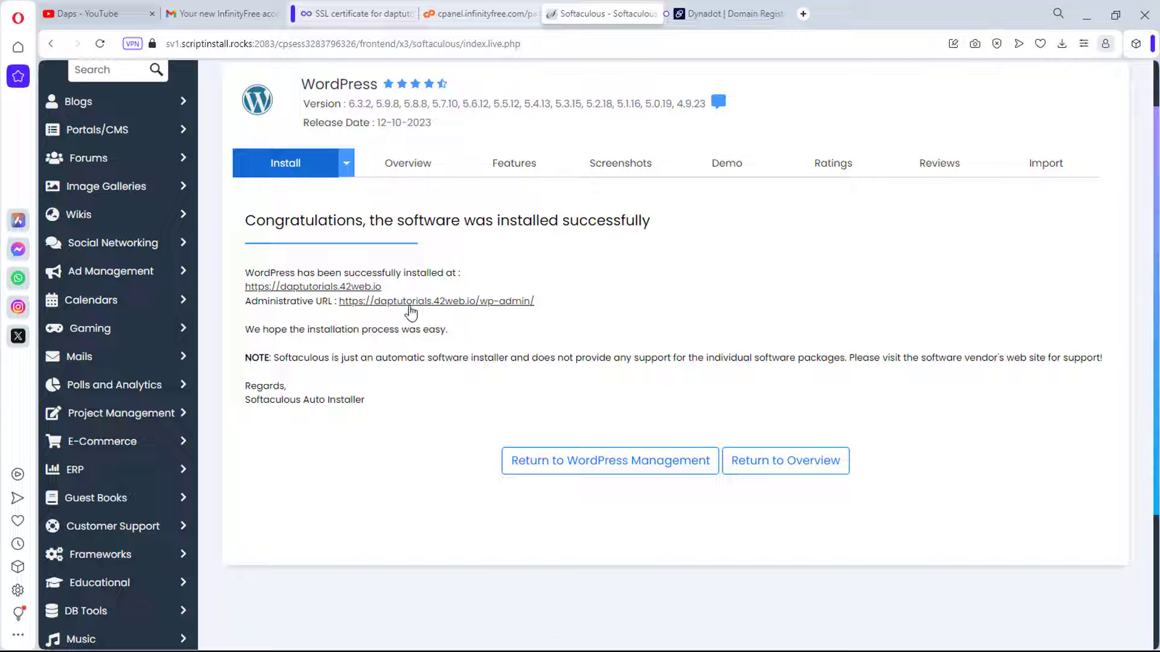
pyautogui.click(404, 308)
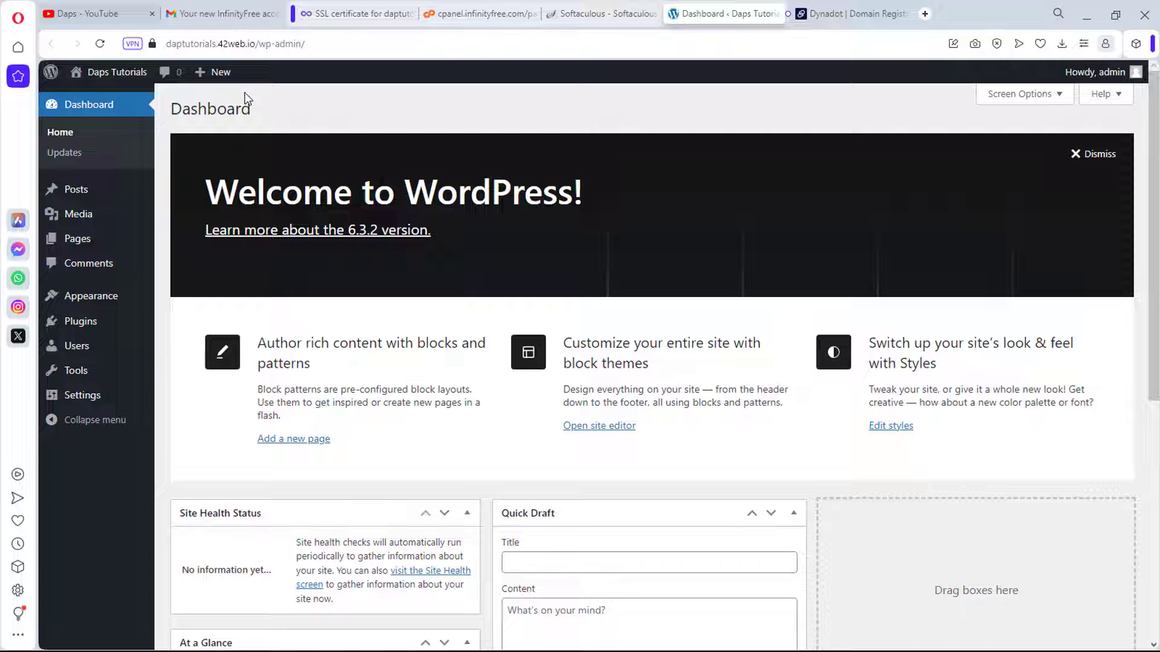
# Step: Check the connection security info, open Visit Site in a new tab, then return to Dashboard
pyautogui.click(153, 45)
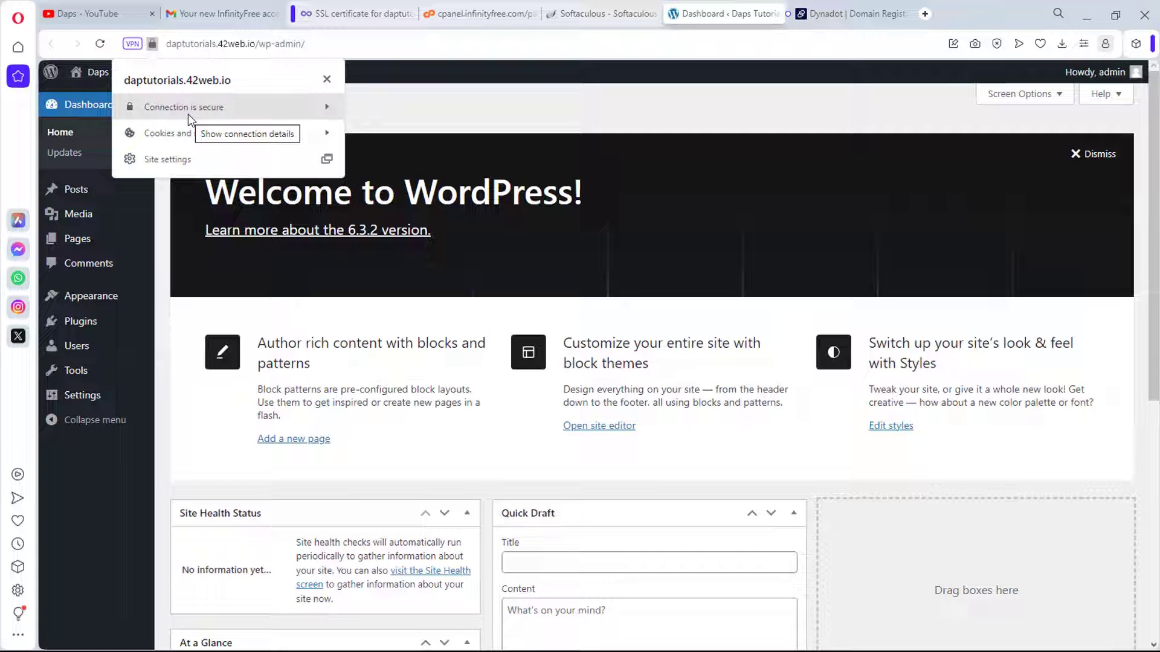
pyautogui.click(327, 80)
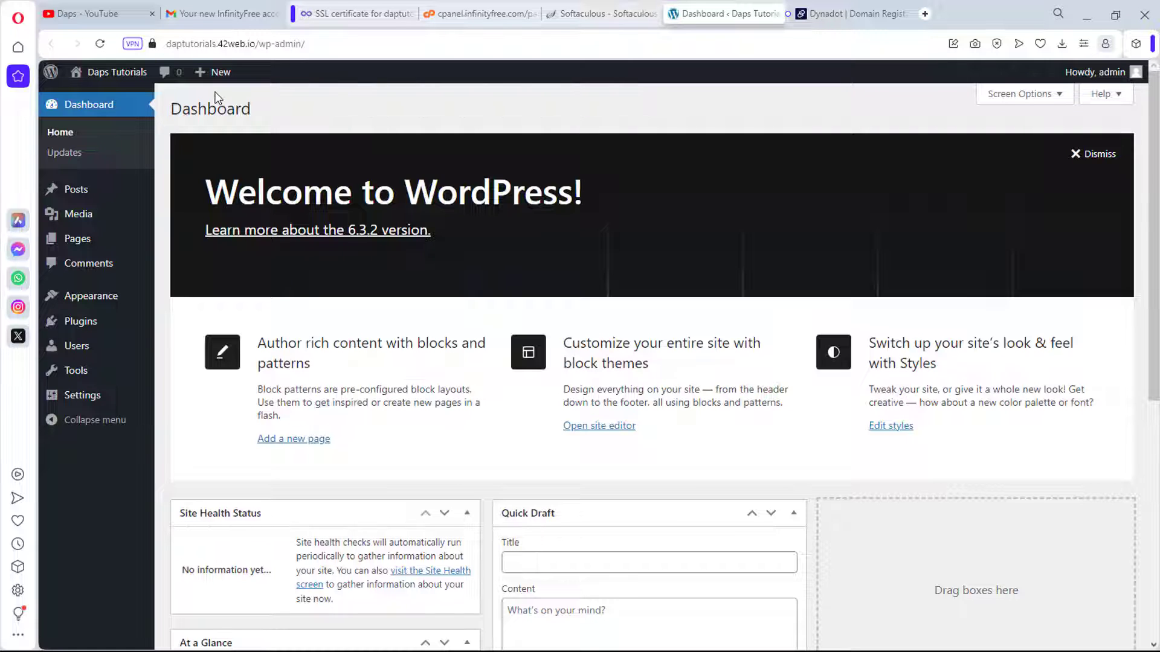
pyautogui.moveTo(110, 75)
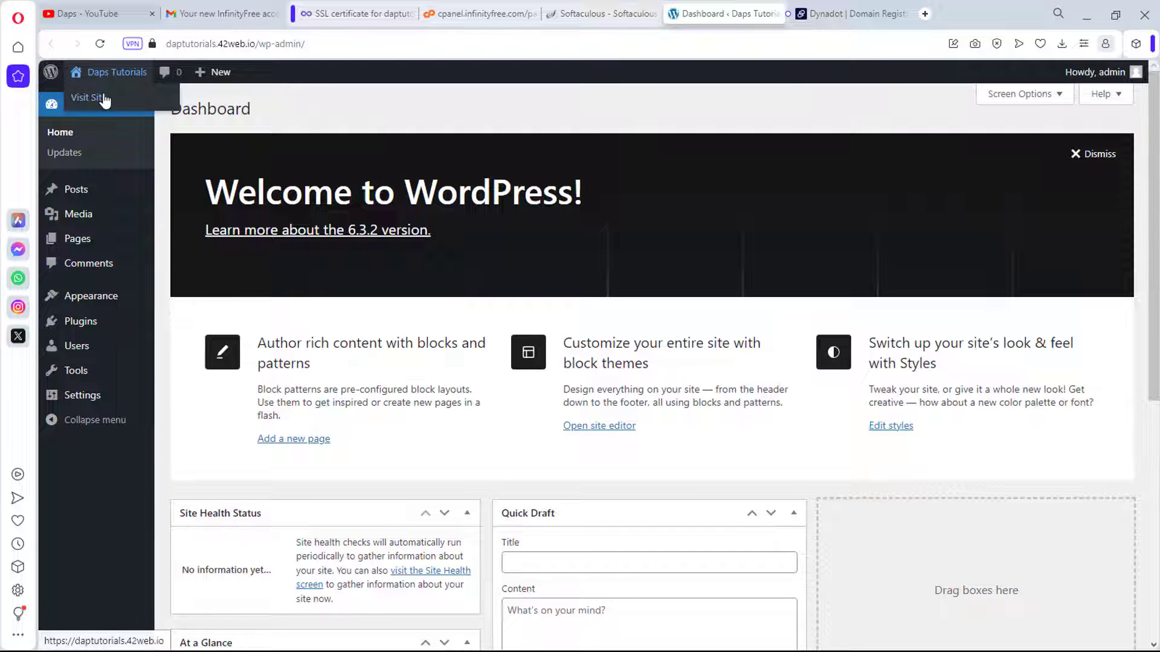
pyautogui.rightClick(96, 101)
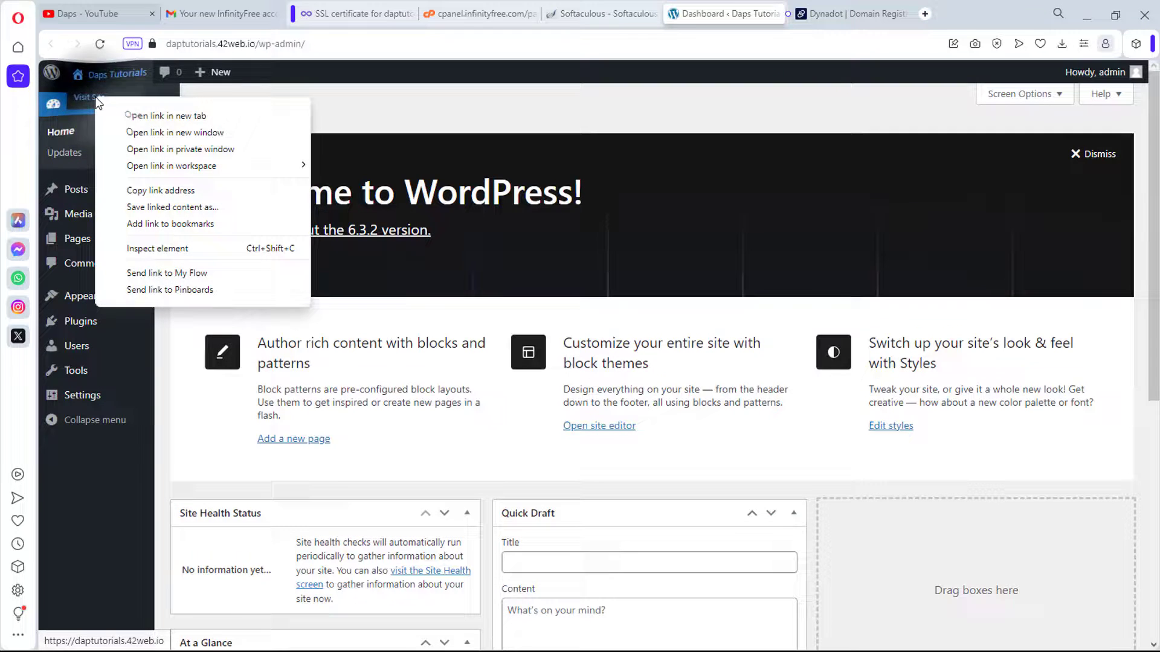
pyautogui.click(135, 115)
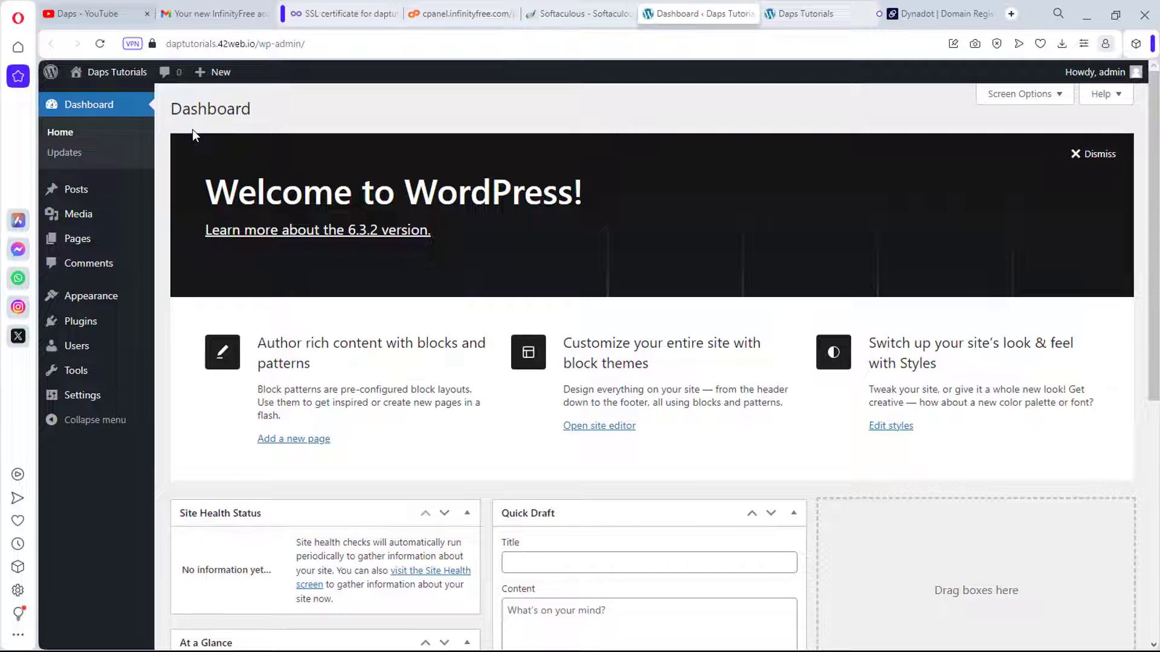
pyautogui.click(825, 13)
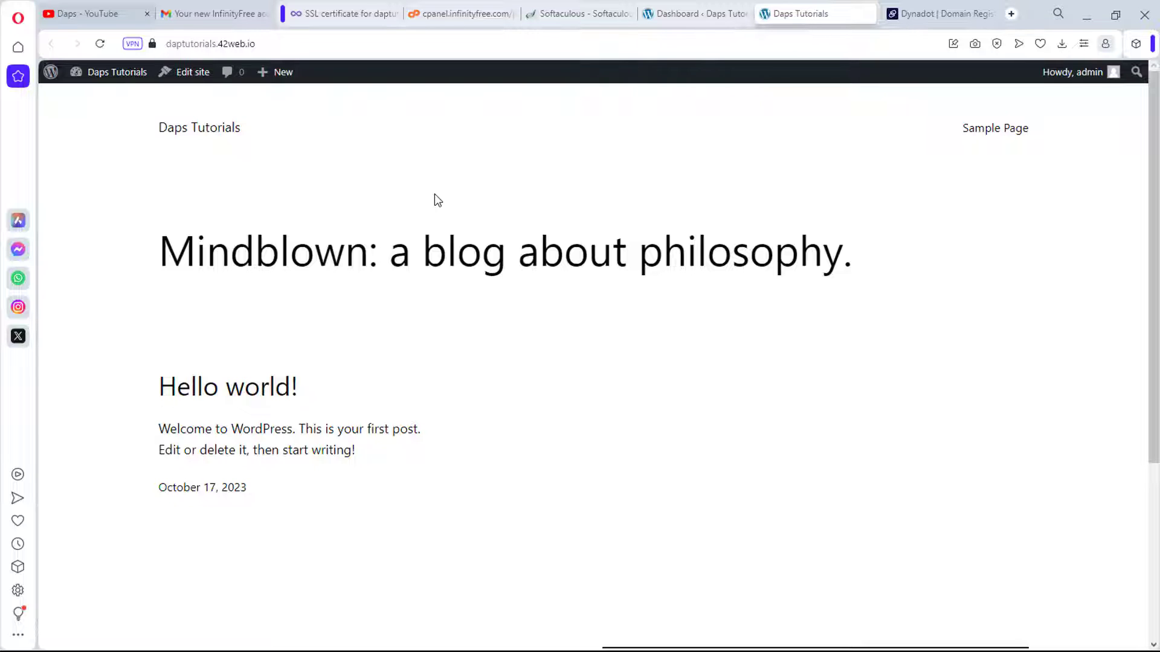
pyautogui.click(683, 15)
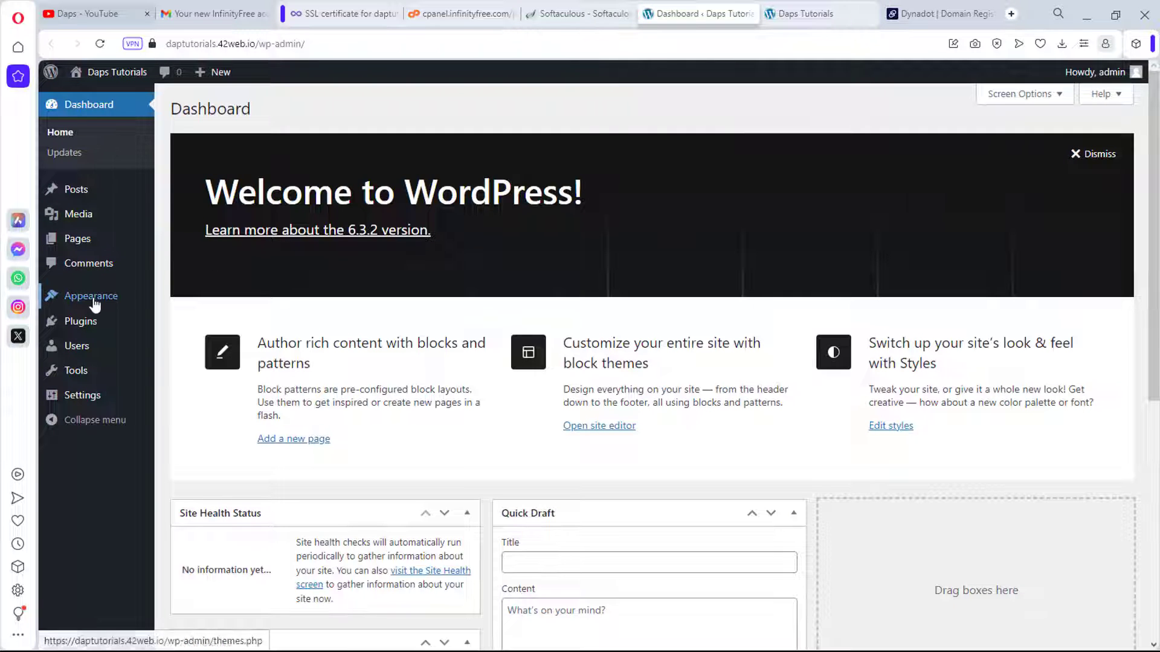
# Step: Go to Themes and delete the Twenty Twenty-One theme from its details view
pyautogui.moveTo(91, 296)
pyautogui.click(186, 300)
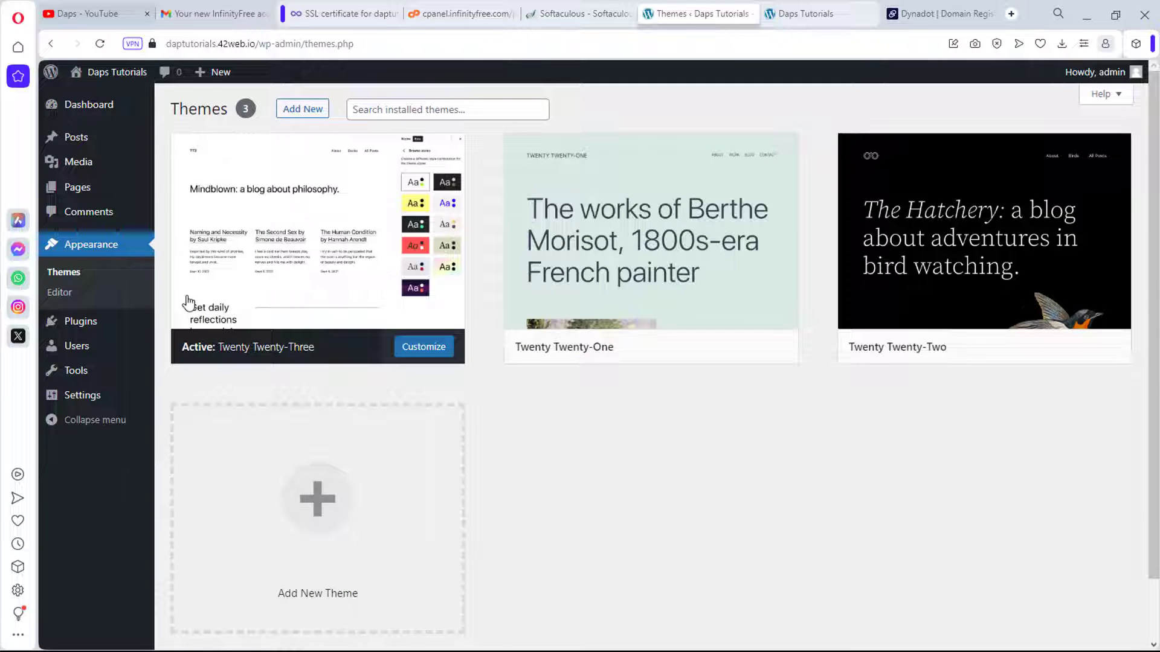
pyautogui.moveTo(313, 210)
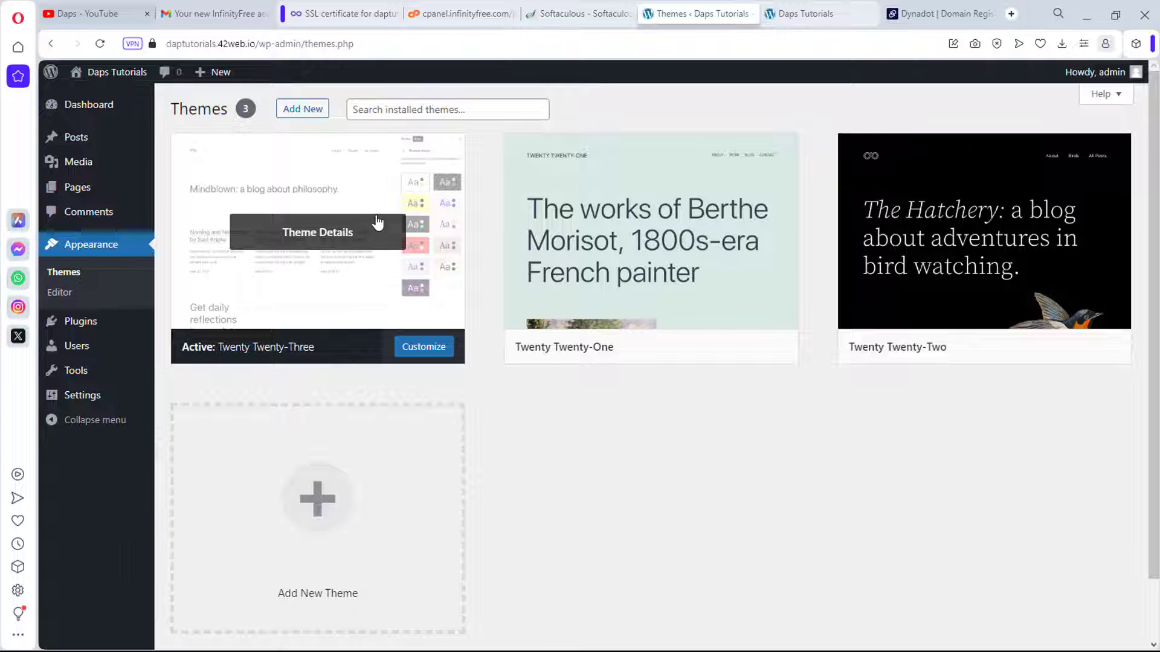
pyautogui.moveTo(1013, 241)
pyautogui.click(648, 232)
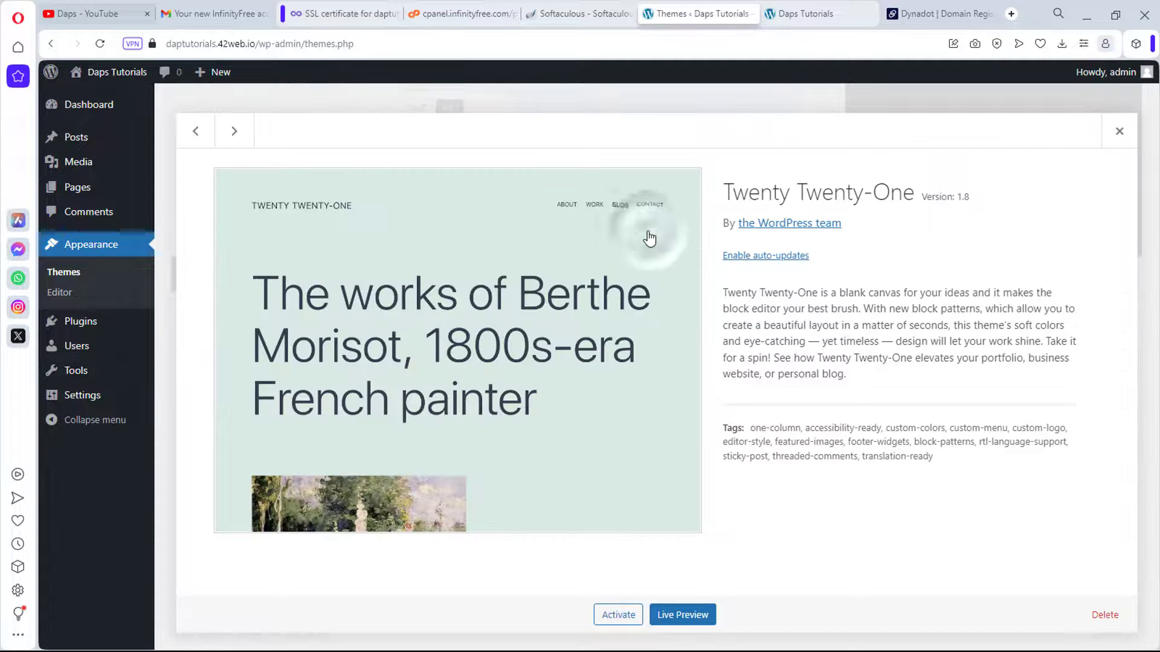
pyautogui.click(1105, 614)
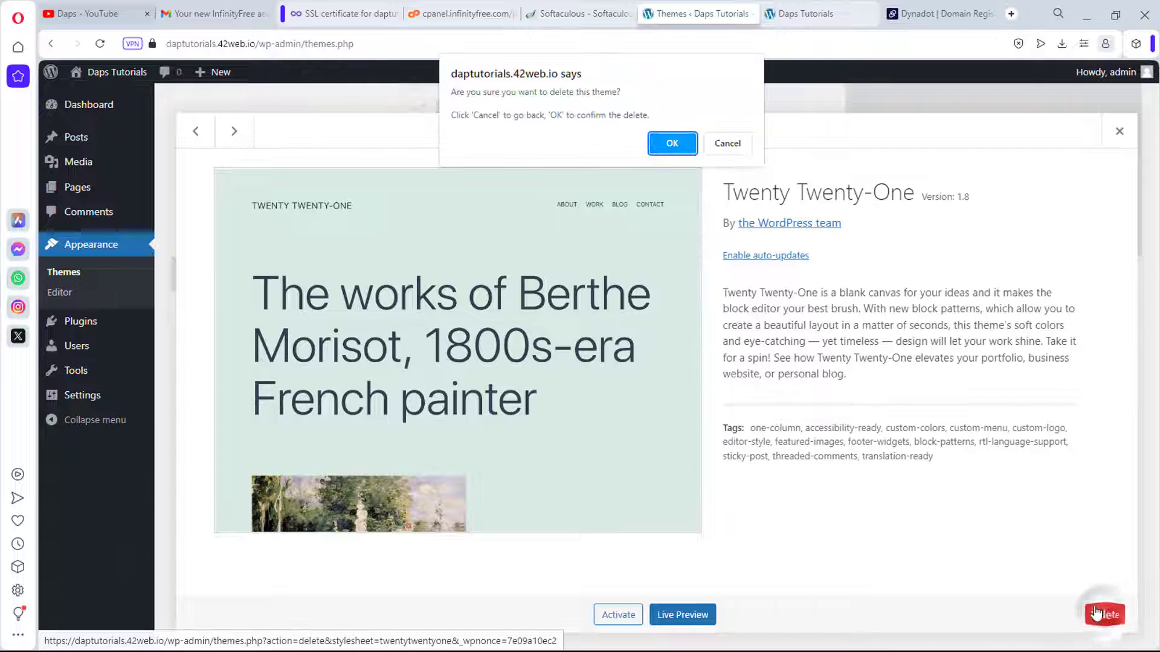
pyautogui.click(679, 148)
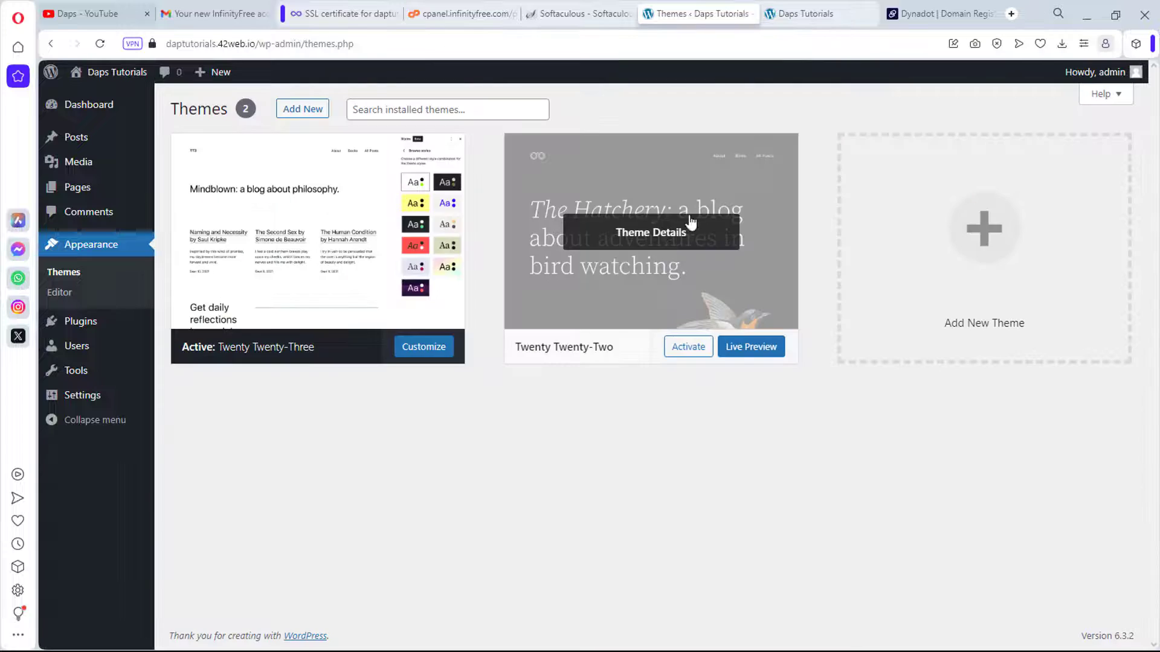
# Step: Delete the Twenty Twenty-Two theme and go to the Add Themes page
pyautogui.click(666, 242)
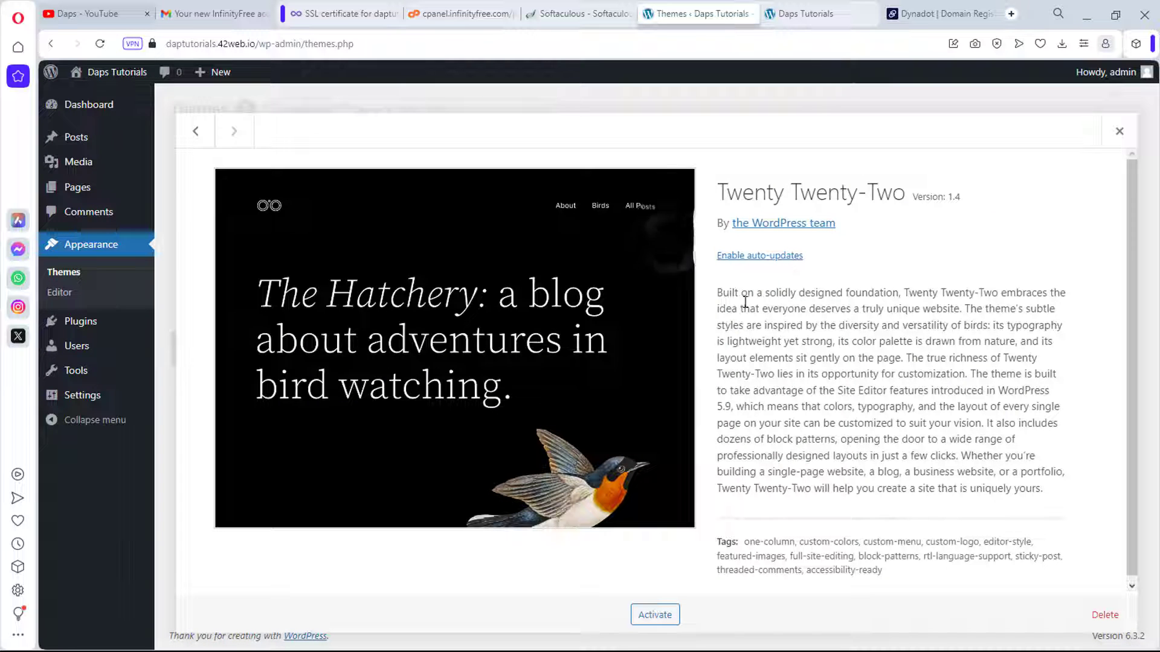
pyautogui.click(1105, 615)
pyautogui.click(666, 145)
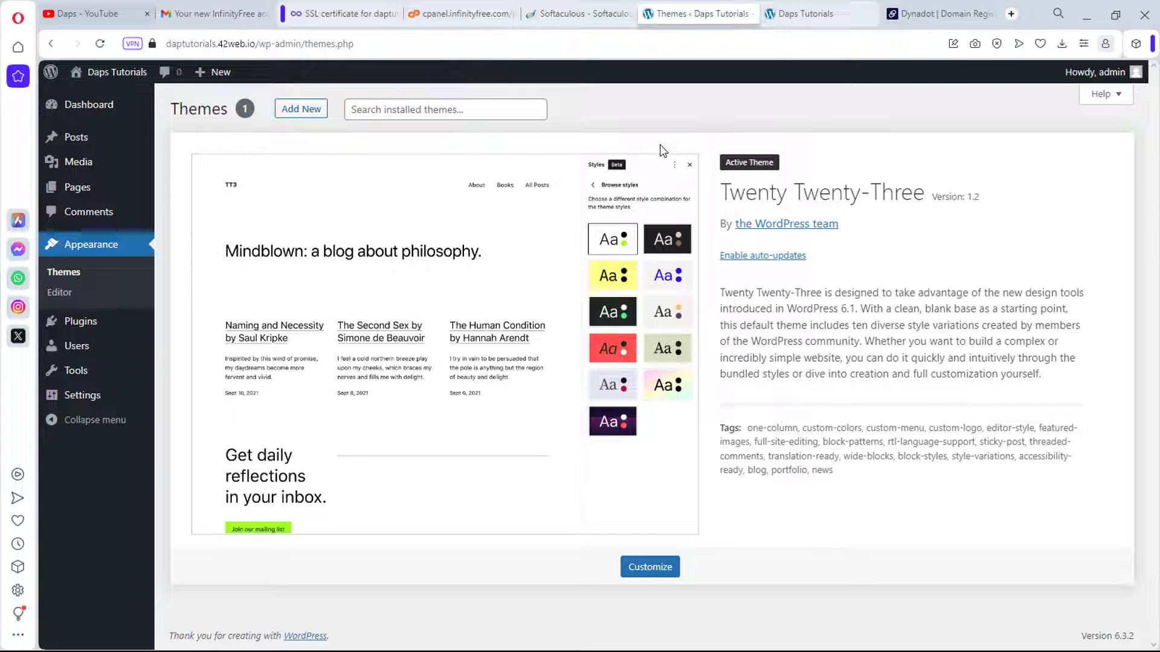
pyautogui.click(291, 111)
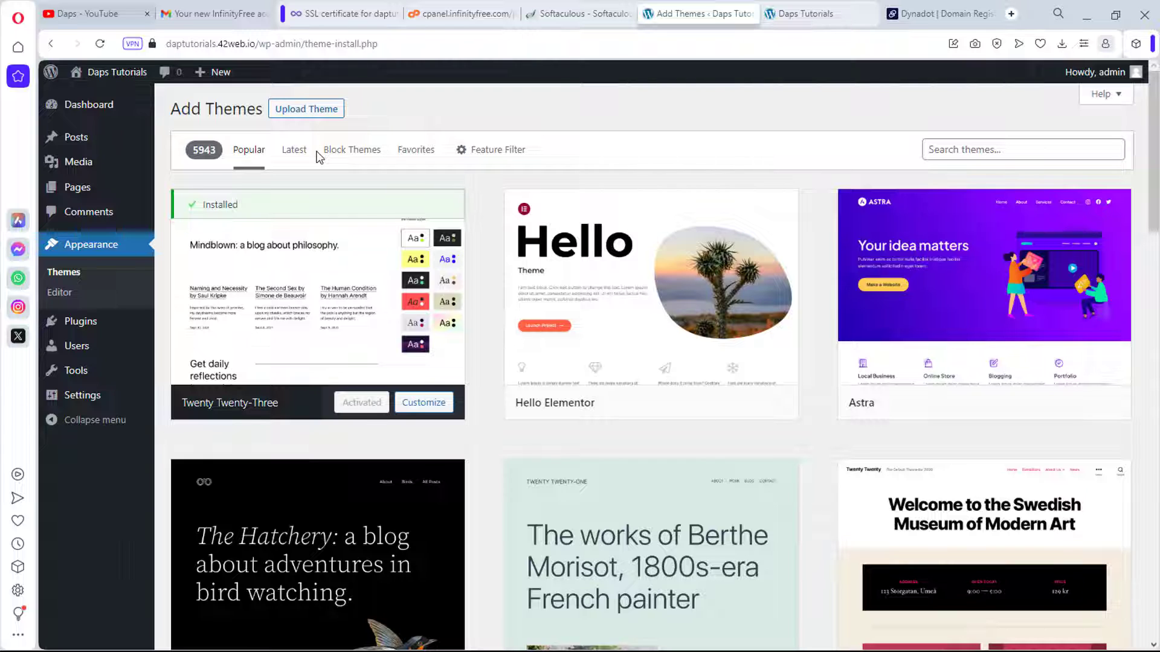
# Step: Install Astra from the Add Themes results and activate it once installation finishes
pyautogui.moveTo(987, 328)
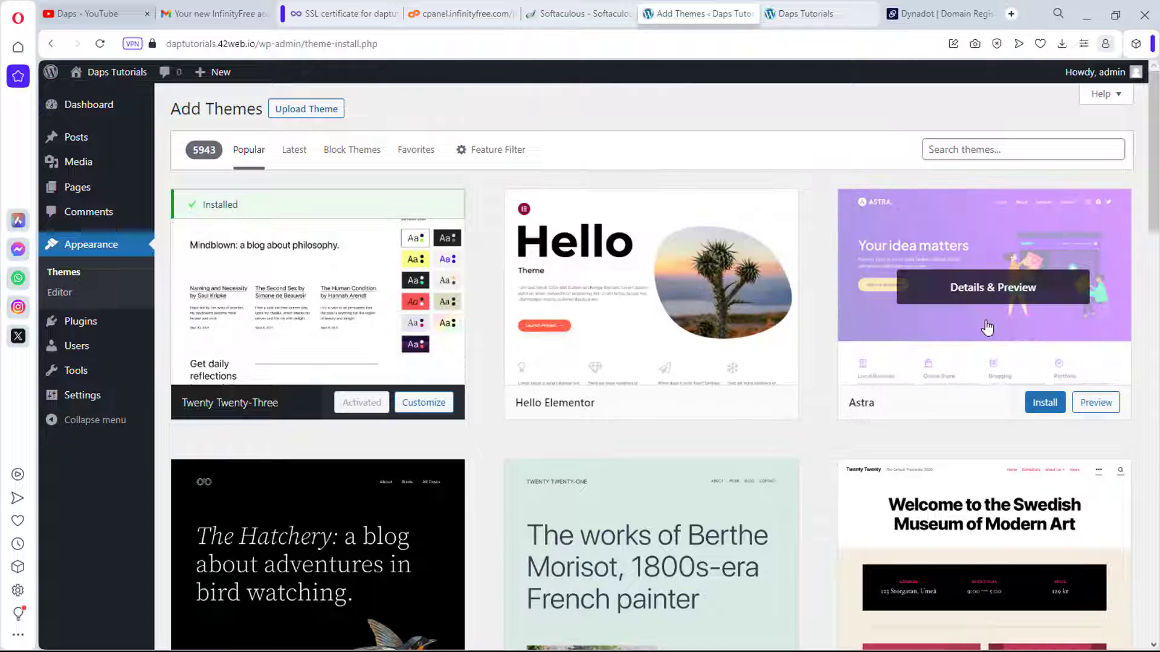
pyautogui.click(1047, 409)
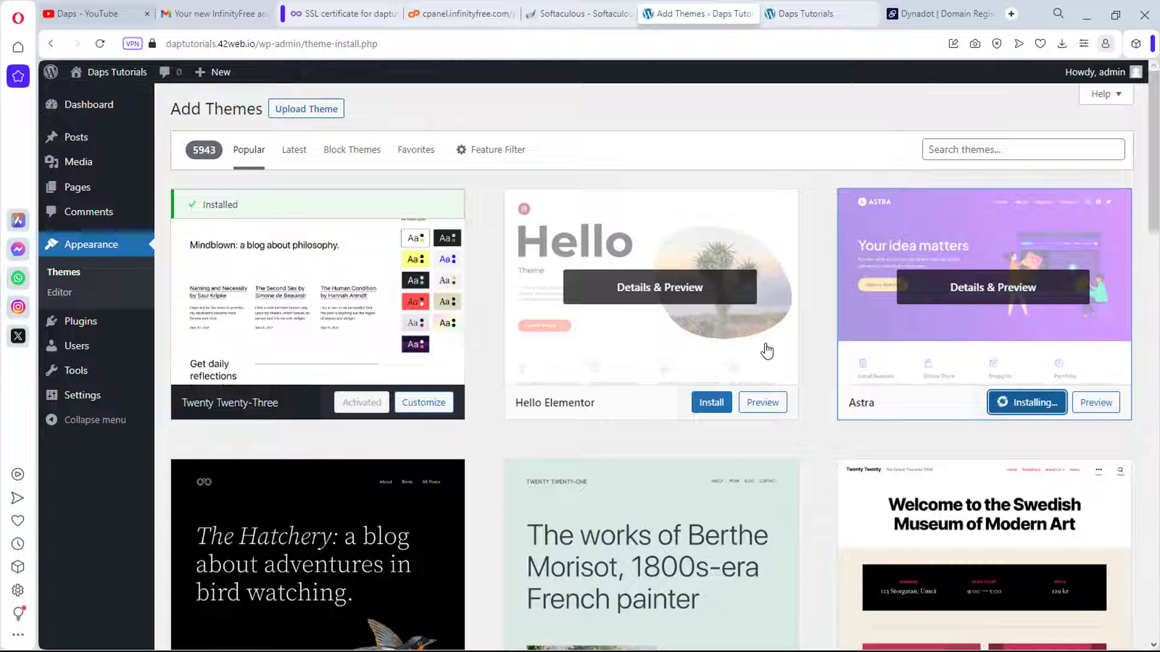
pyautogui.scroll(-3, 767, 351)
pyautogui.scroll(-4, 768, 350)
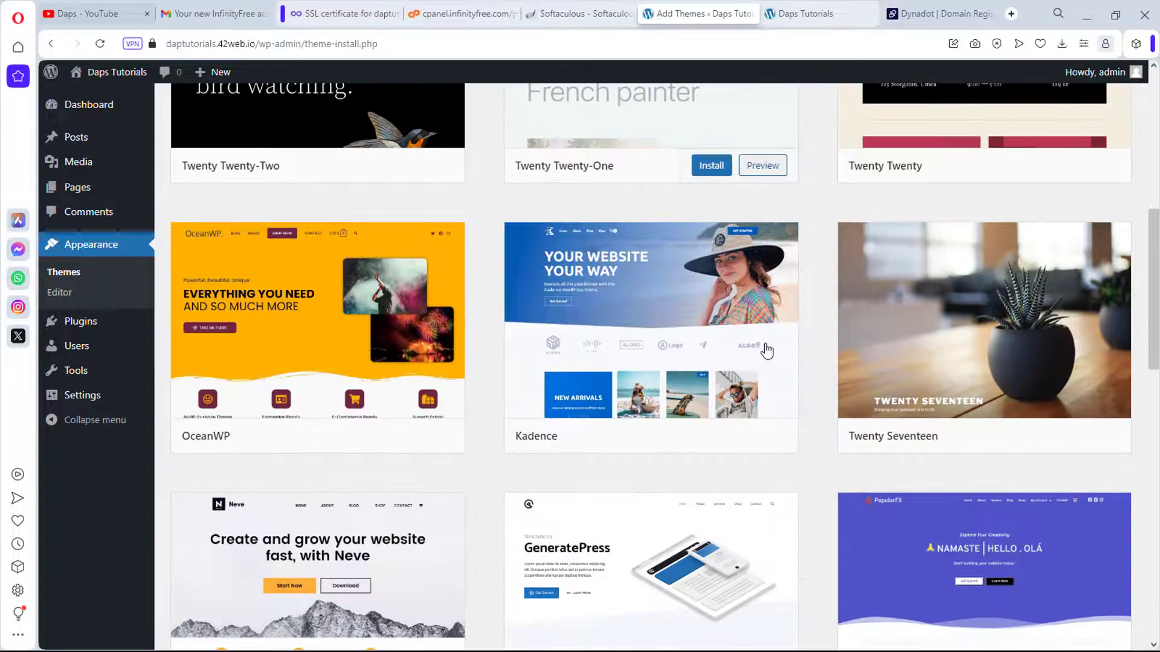
pyautogui.scroll(-3, 622, 345)
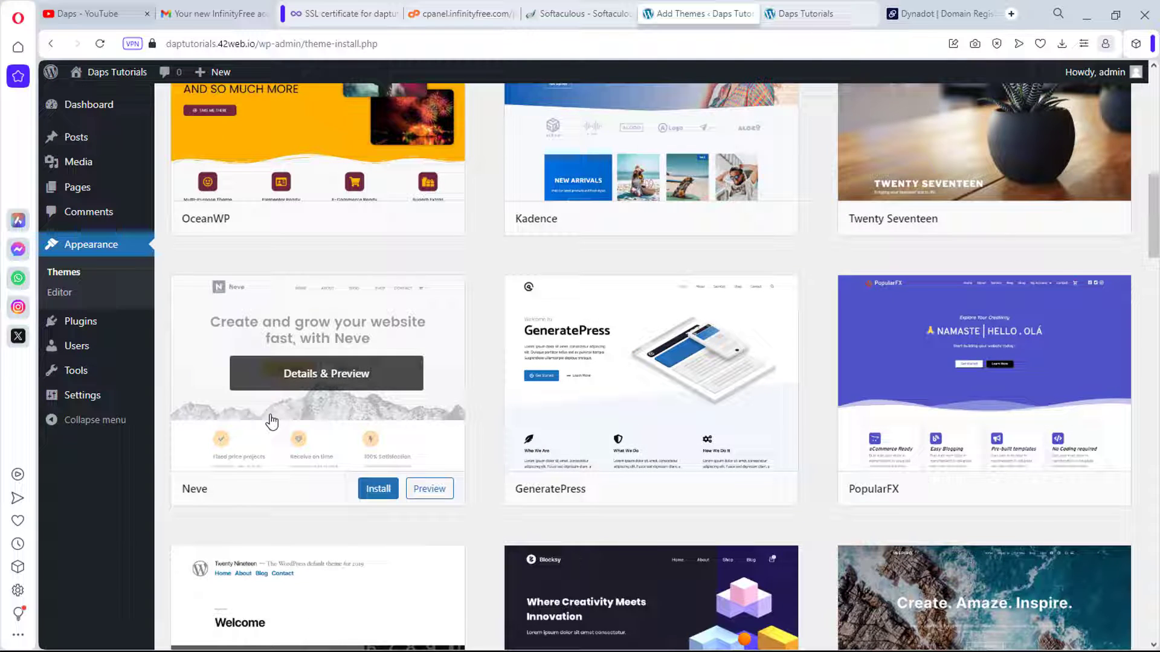
pyautogui.scroll(4, 271, 422)
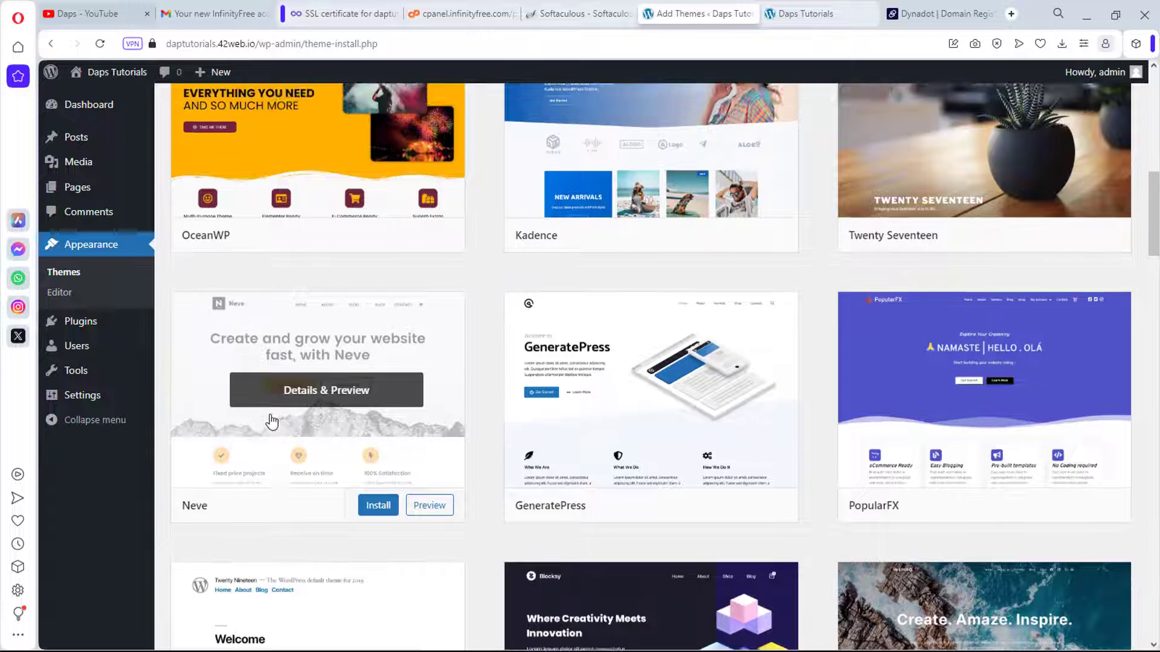
pyautogui.scroll(6, 271, 422)
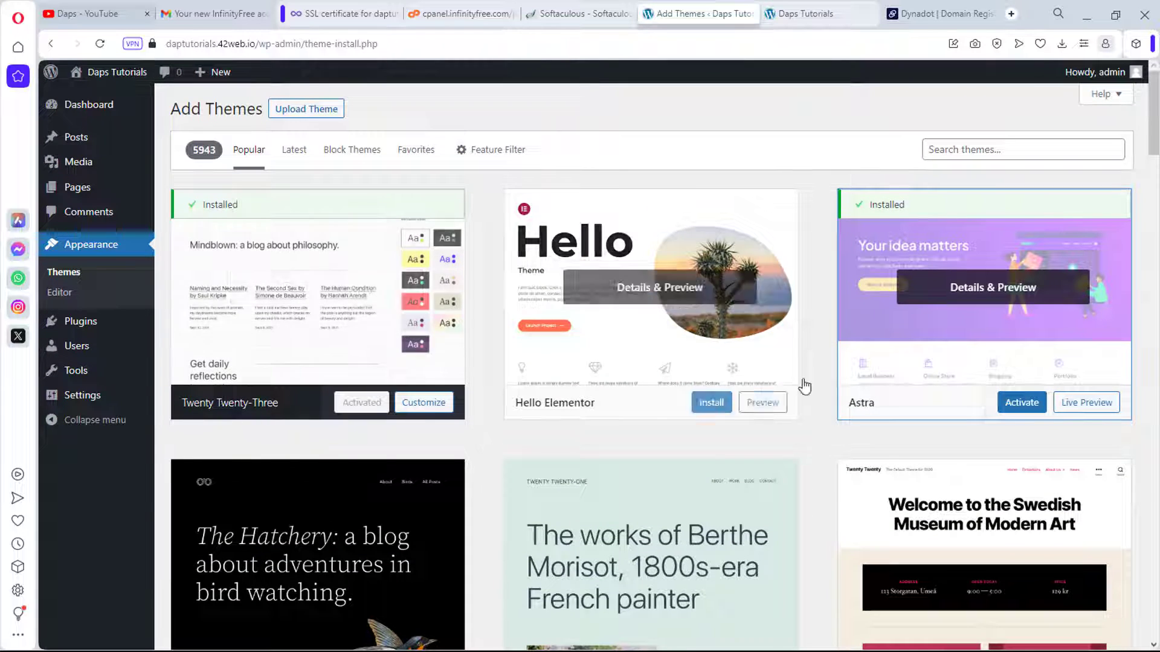
pyautogui.click(1021, 403)
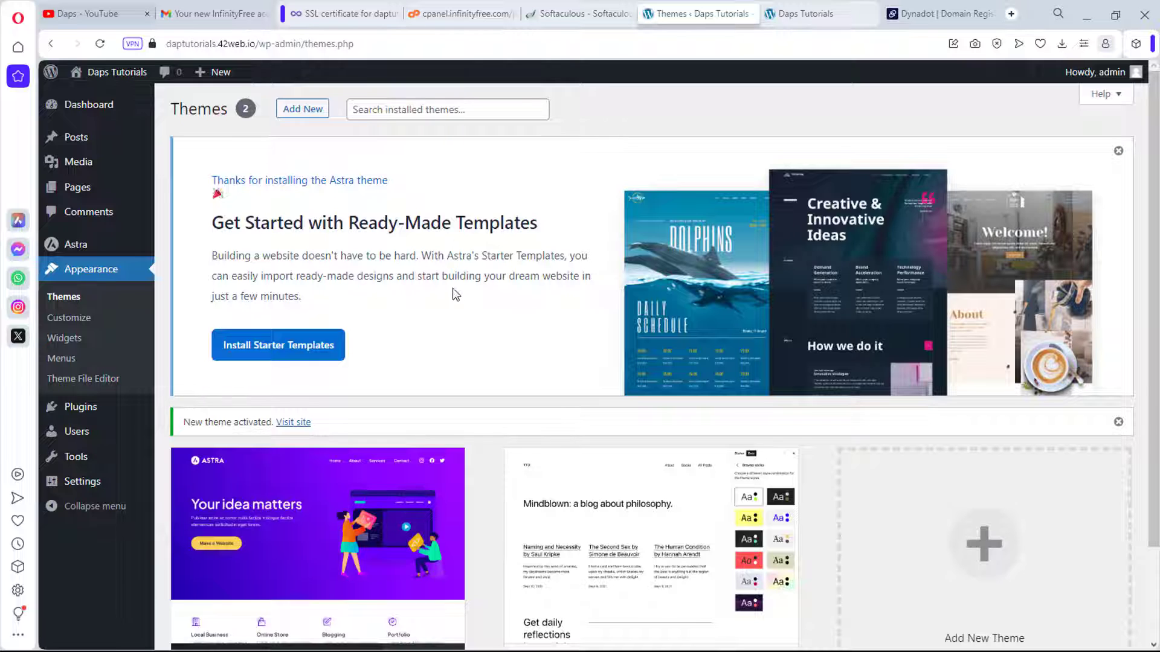
# Step: Install Astra's Starter Templates from the welcome notice and choose Elementor as the page builder
pyautogui.click(299, 354)
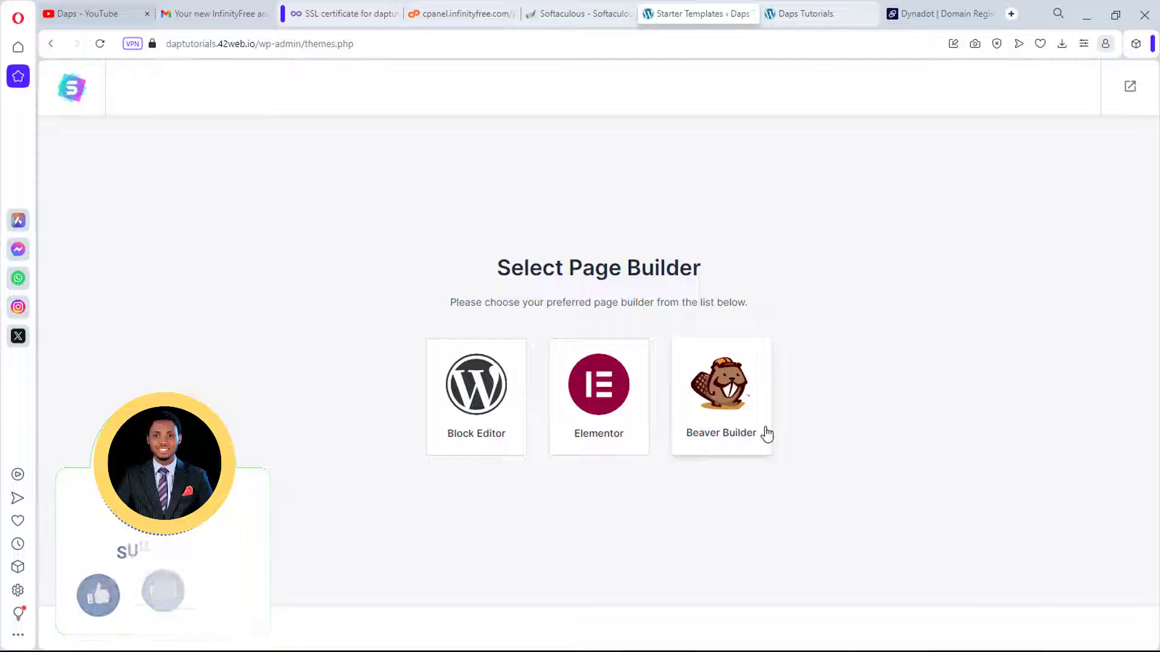
pyautogui.click(608, 412)
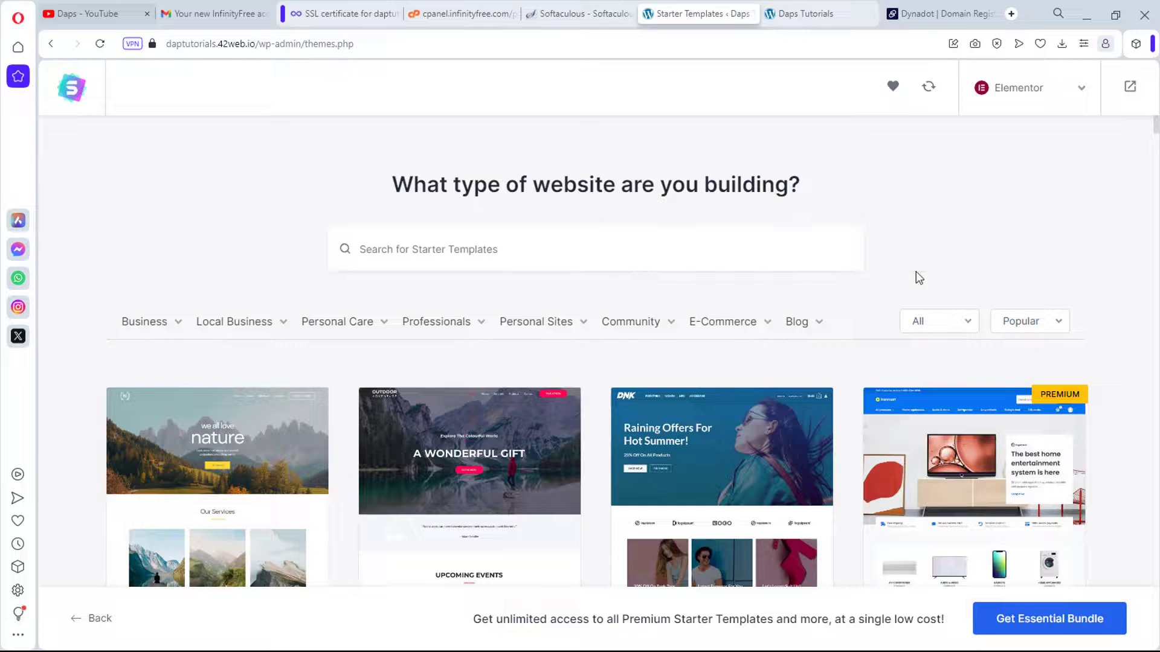
# Step: Browse the Elementor Starter Templates grid and categories until Kate Stone – Fashion Designer appears
pyautogui.scroll(-3, 1073, 261)
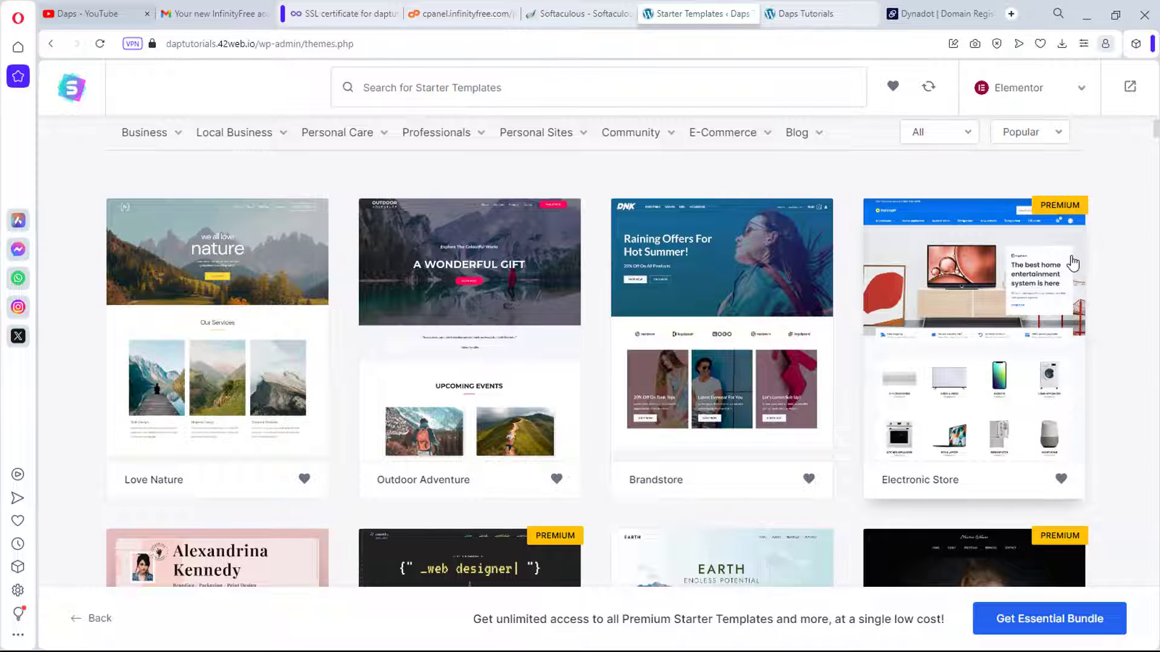
pyautogui.scroll(2, 1073, 264)
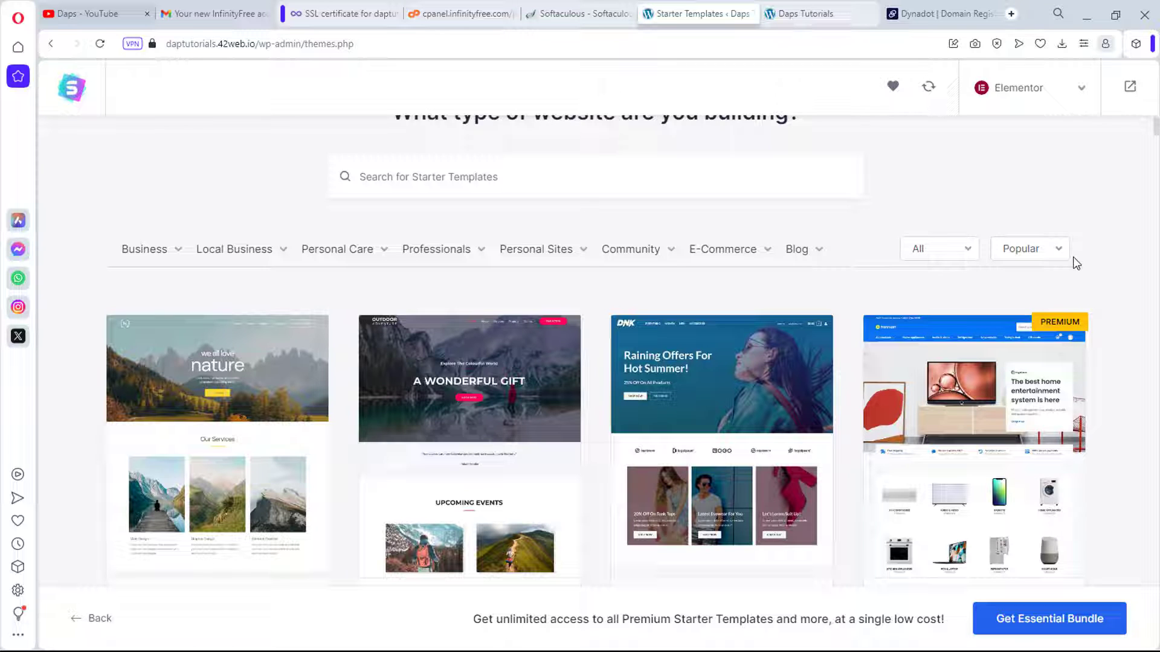
pyautogui.scroll(-2, 1073, 256)
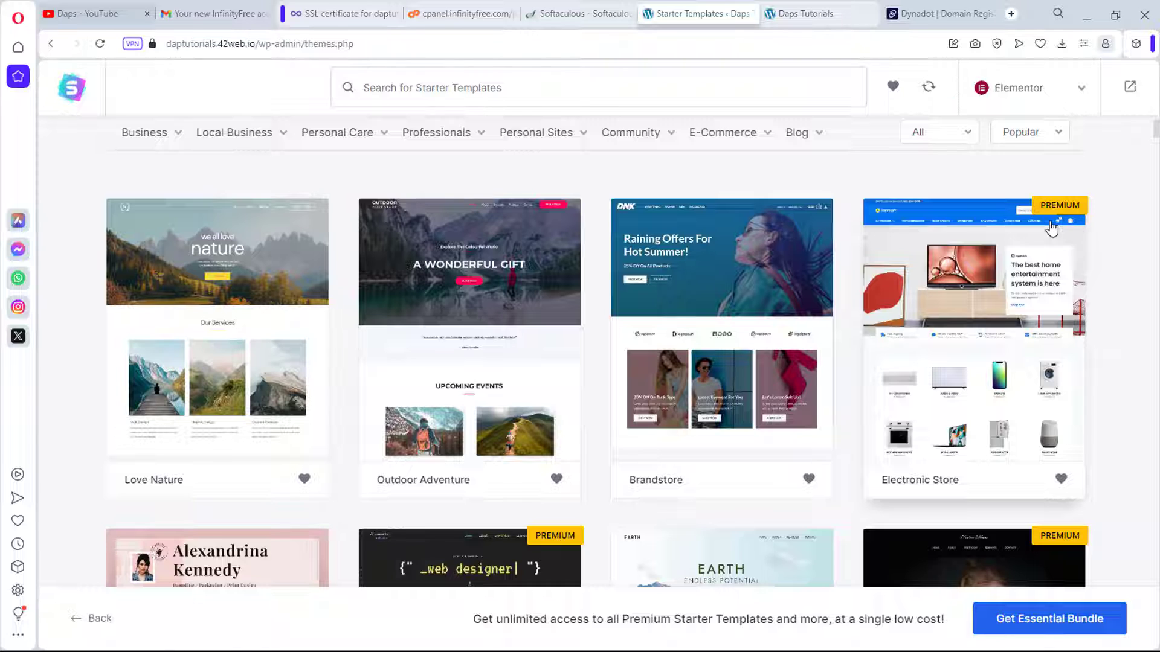
pyautogui.scroll(2, 1051, 229)
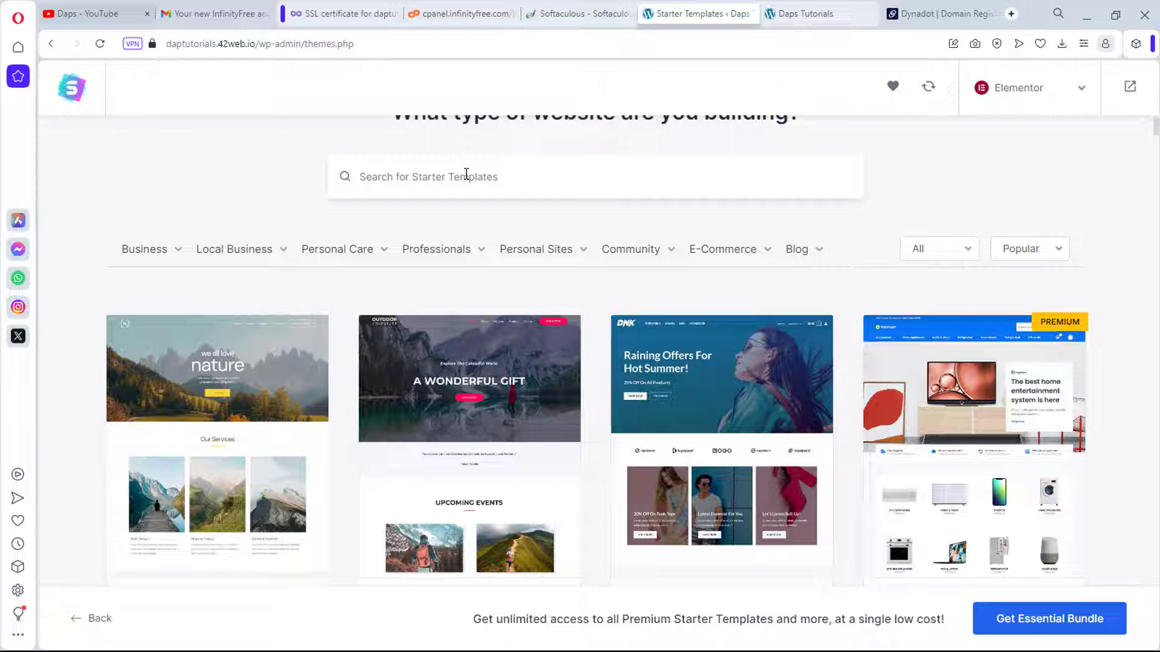
pyautogui.moveTo(819, 259)
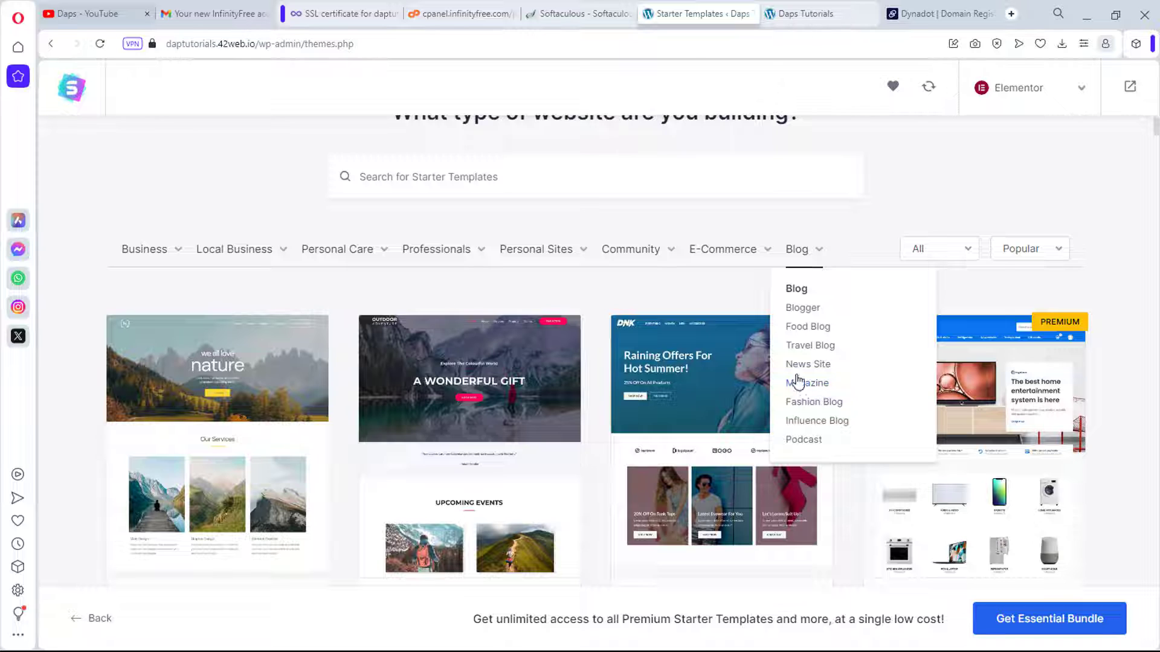
pyautogui.moveTo(760, 251)
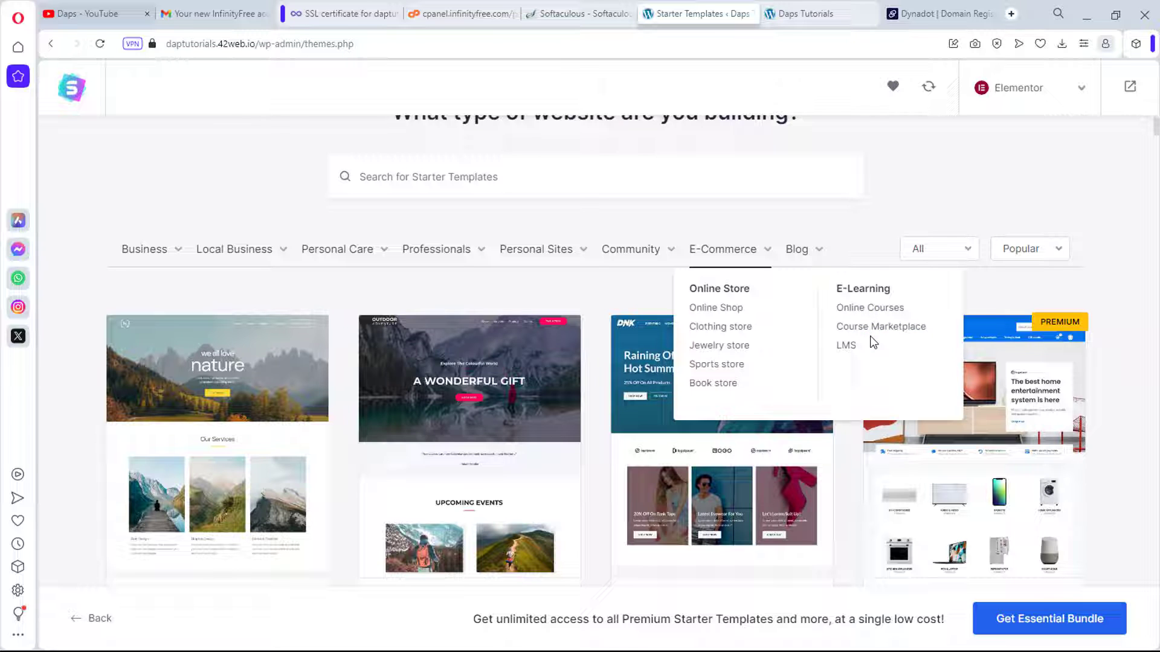
pyautogui.moveTo(337, 263)
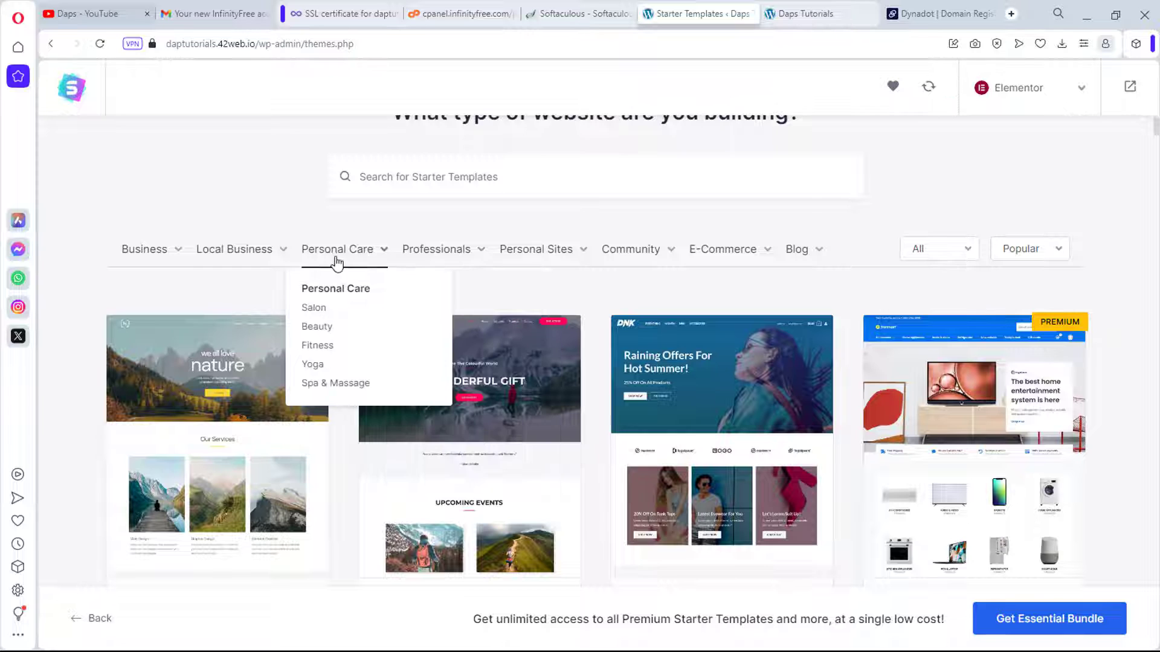
pyautogui.moveTo(159, 263)
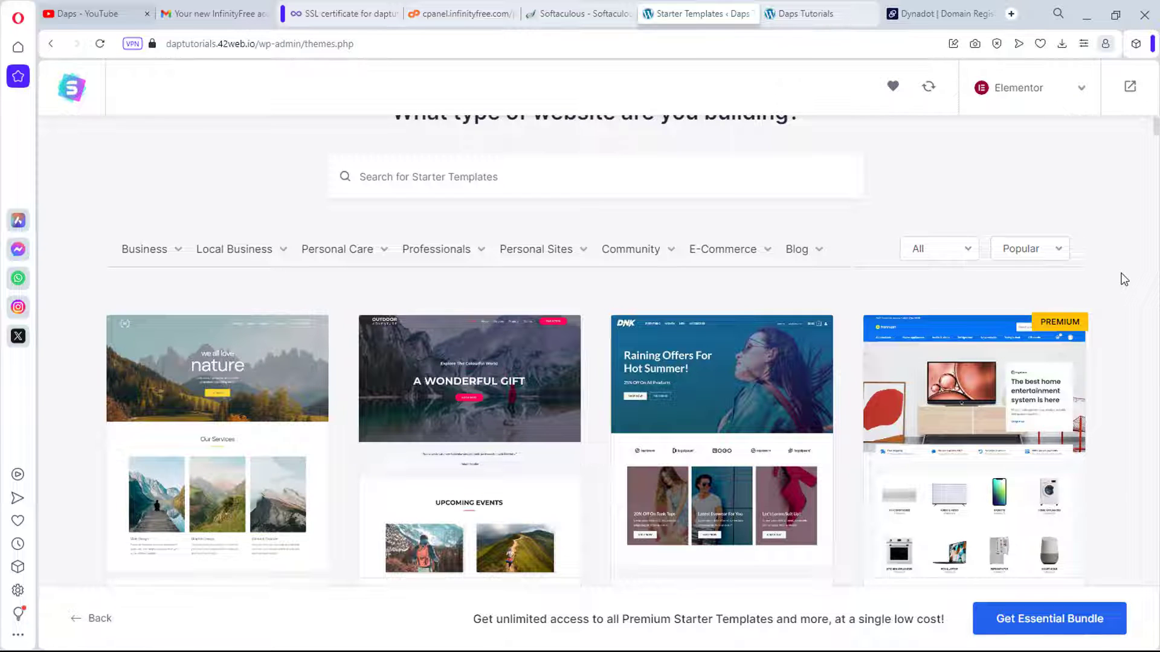
pyautogui.scroll(-9, 1123, 279)
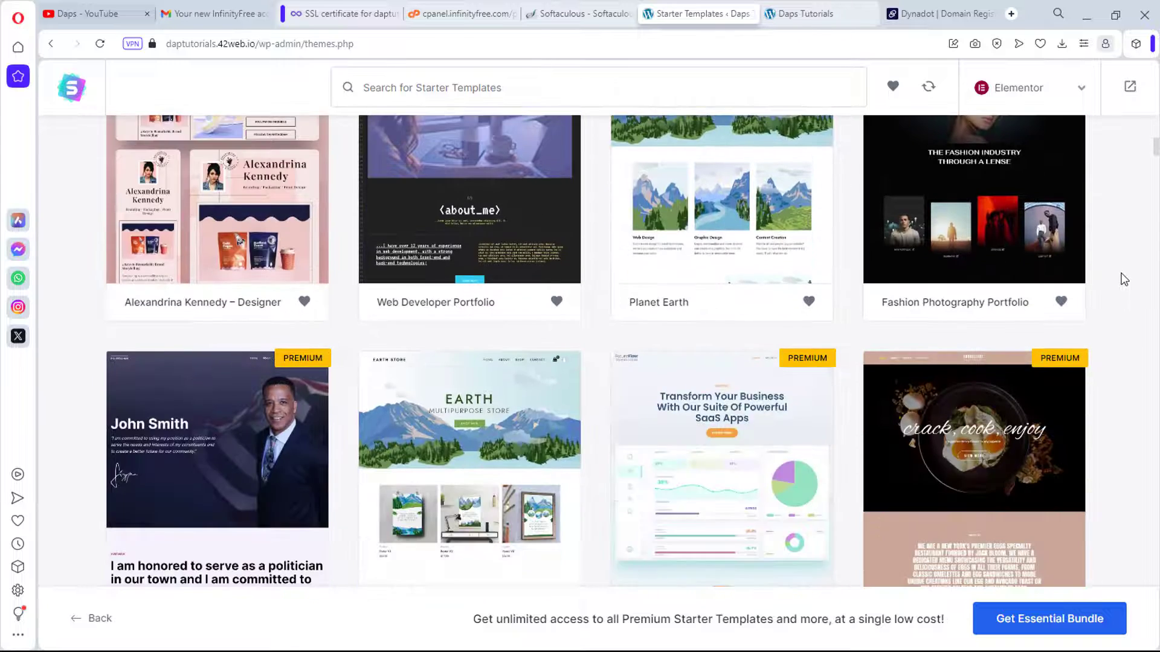
pyautogui.scroll(-7, 1123, 279)
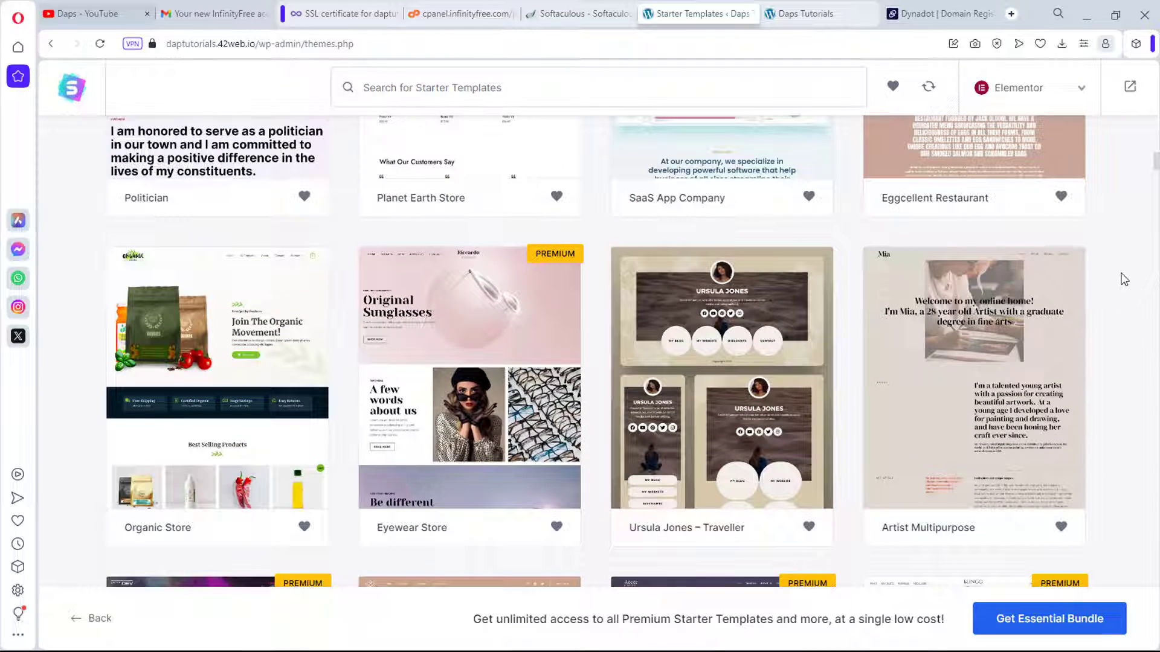
pyautogui.scroll(-5, 1124, 279)
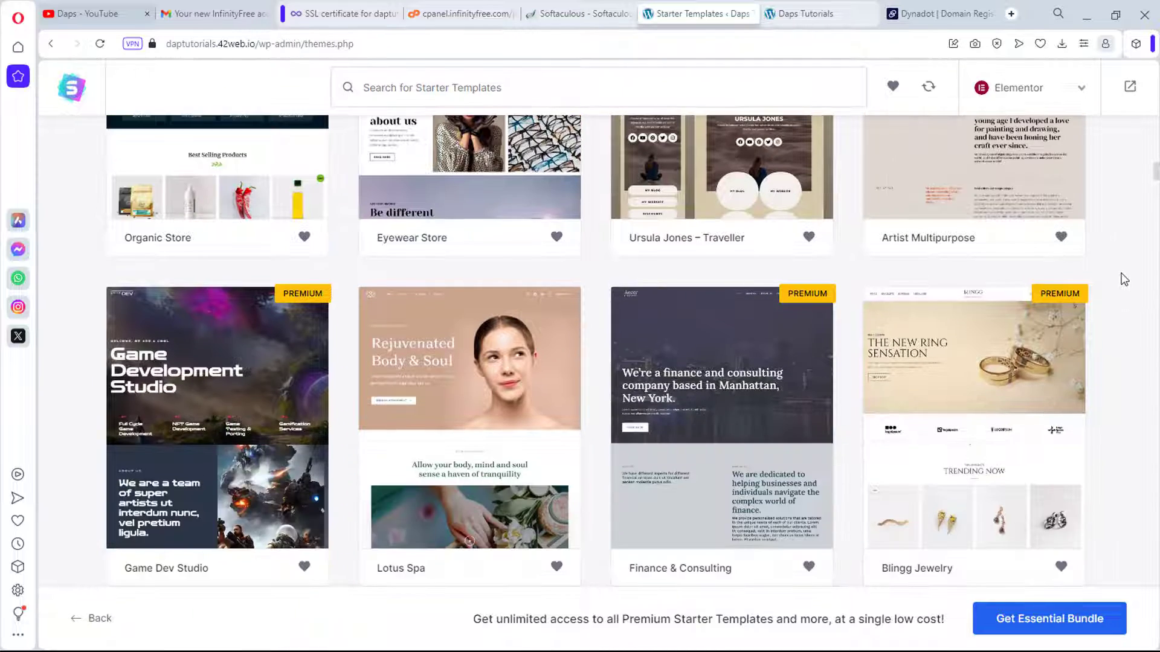
pyautogui.scroll(-12, 1124, 279)
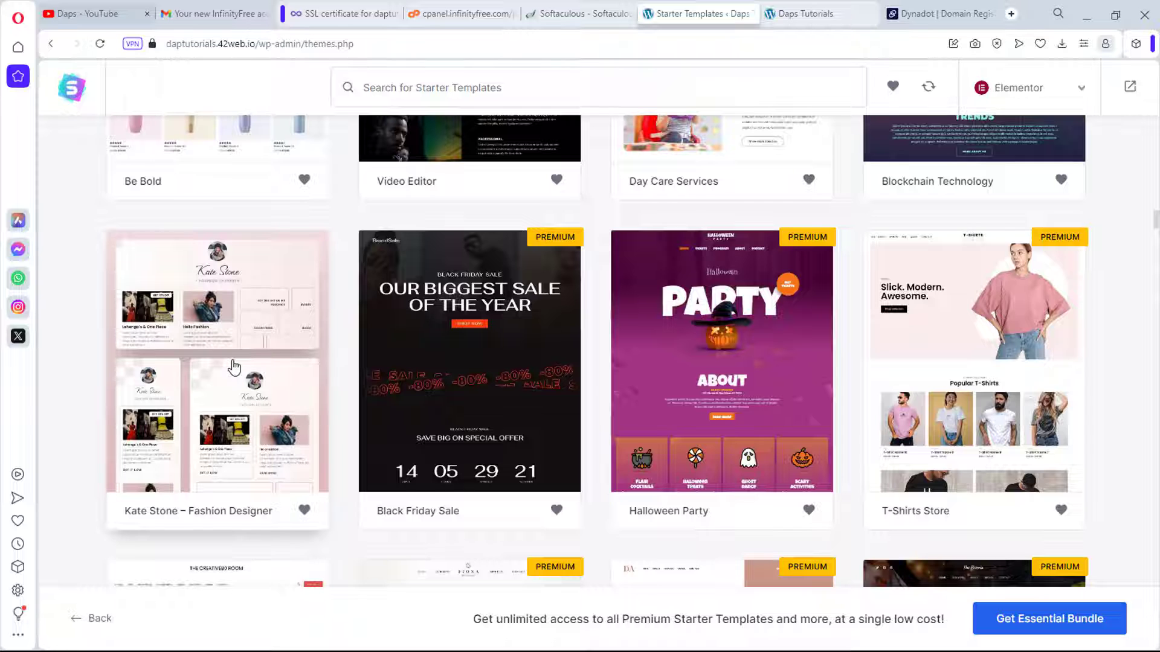
pyautogui.scroll(-3, 234, 368)
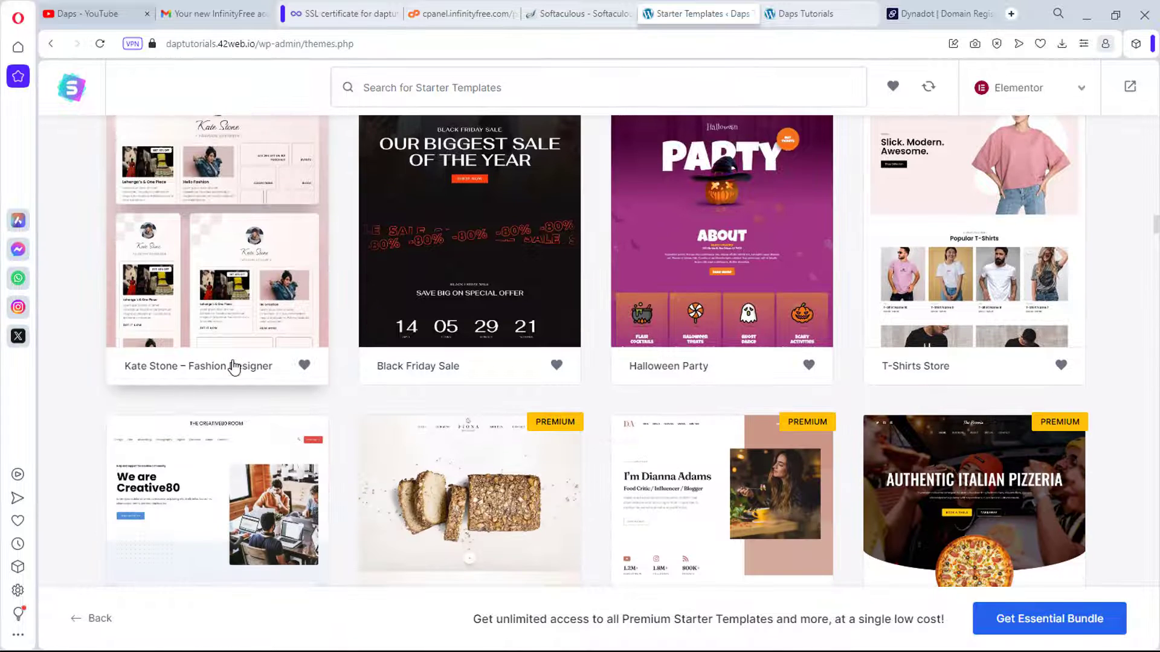
pyautogui.scroll(-10, 235, 367)
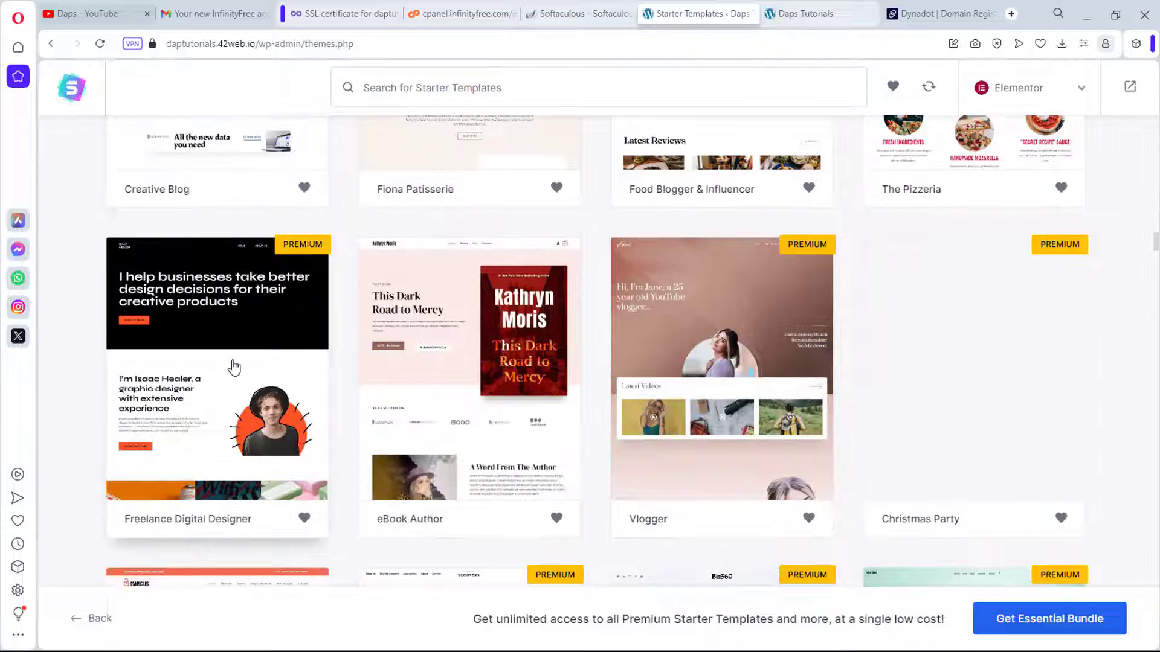
pyautogui.scroll(15, 235, 368)
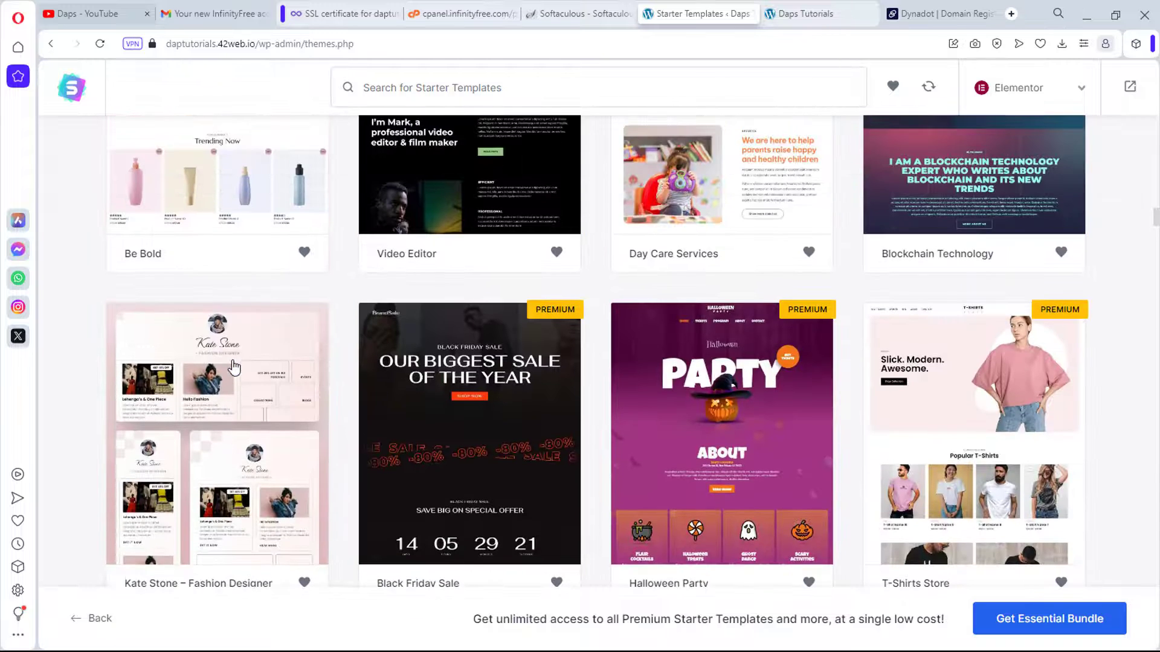
pyautogui.scroll(-1, 235, 367)
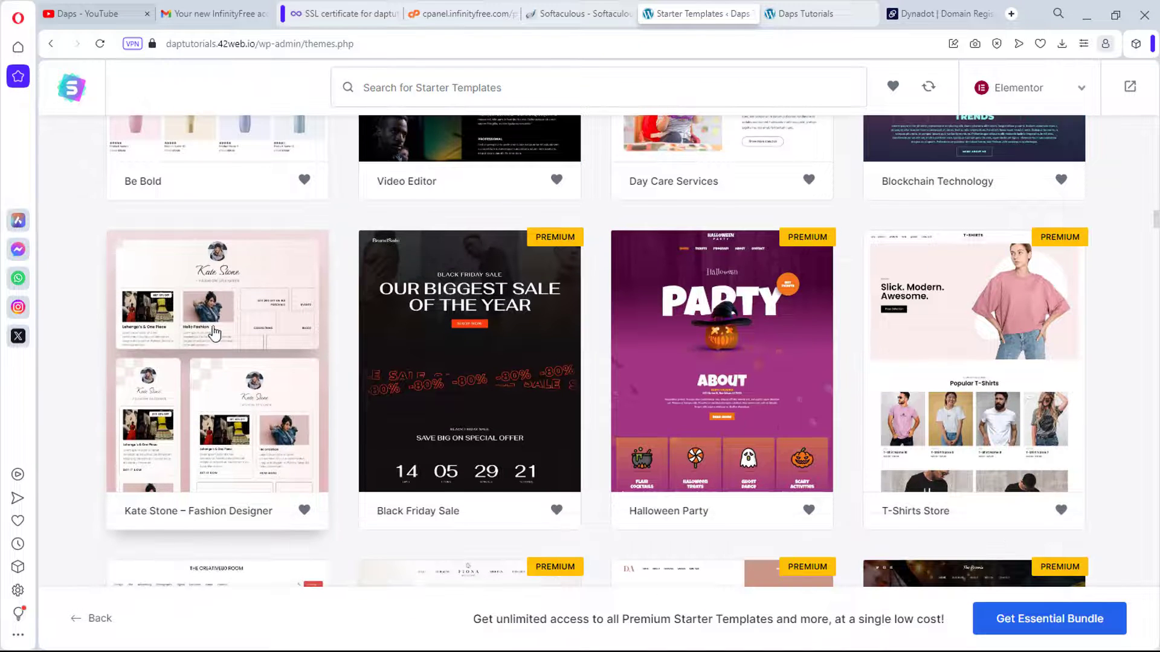
# Step: Select the Kate Stone – Fashion Designer template and skip adding a logo
pyautogui.click(213, 335)
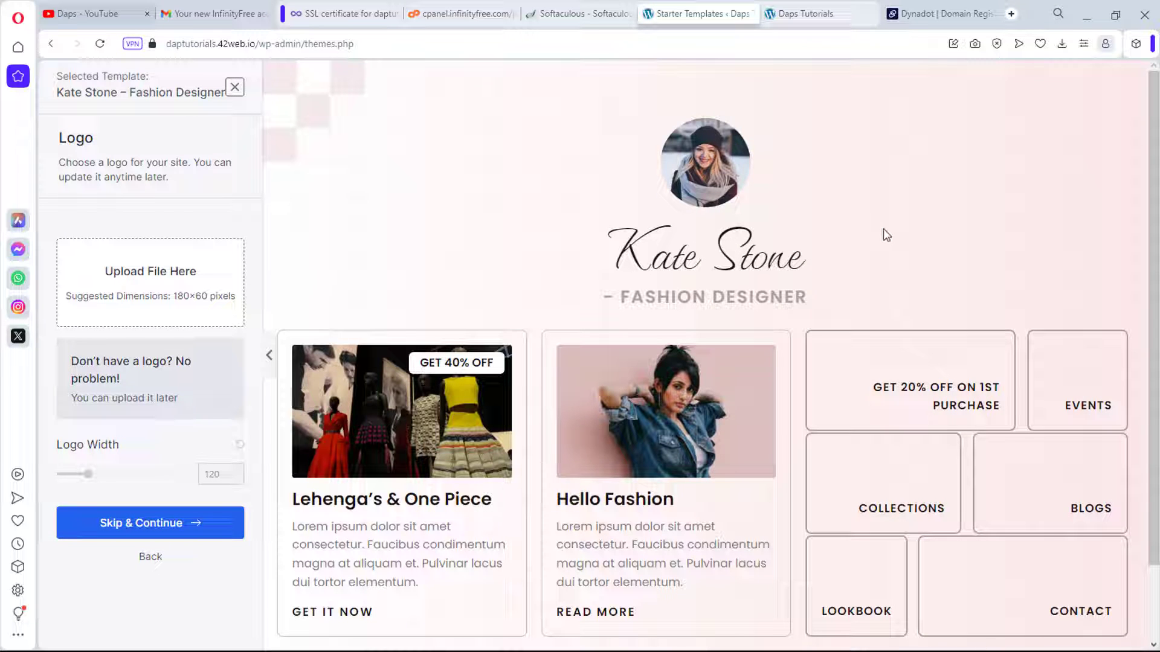
pyautogui.scroll(-2, 882, 232)
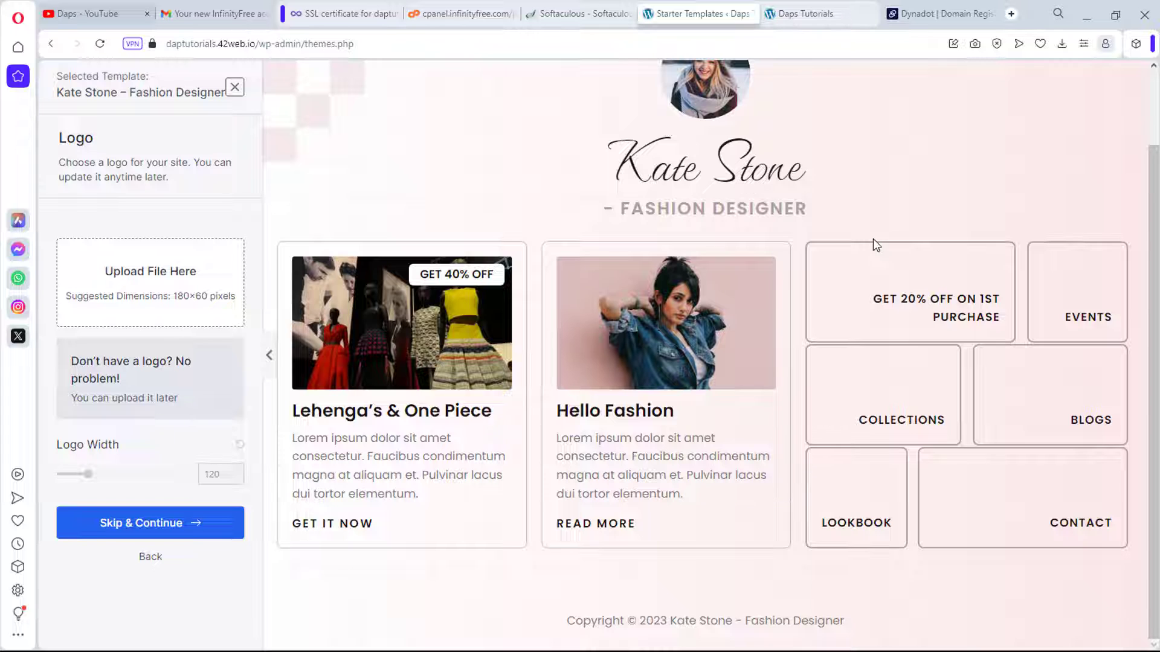
pyautogui.scroll(2, 653, 300)
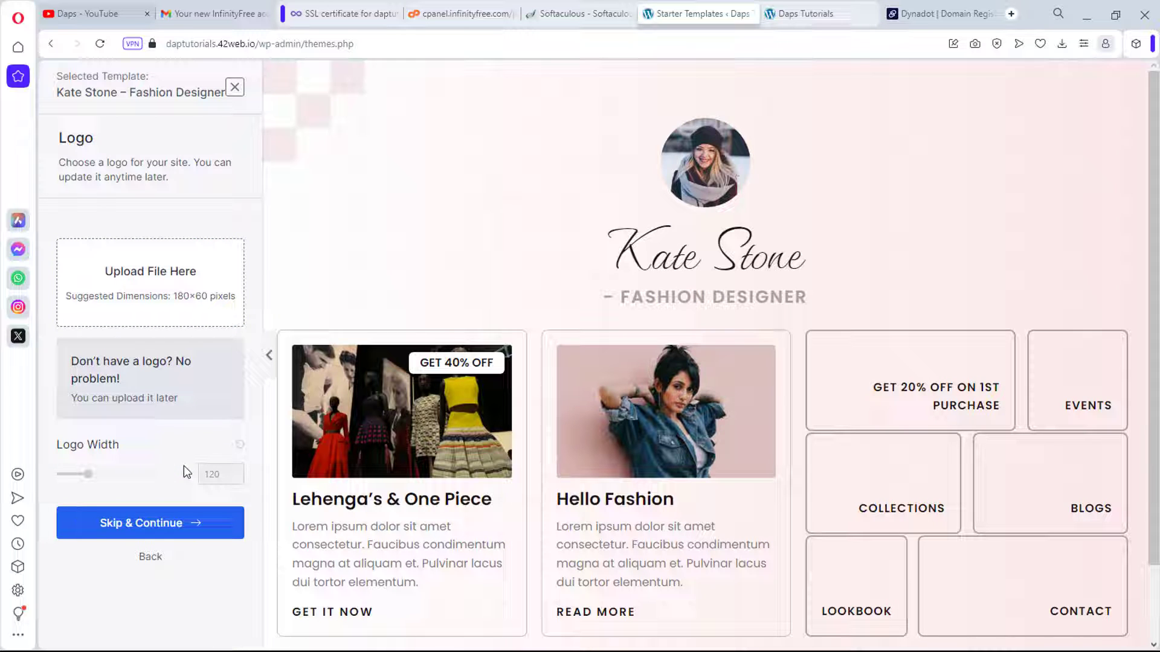
pyautogui.click(164, 527)
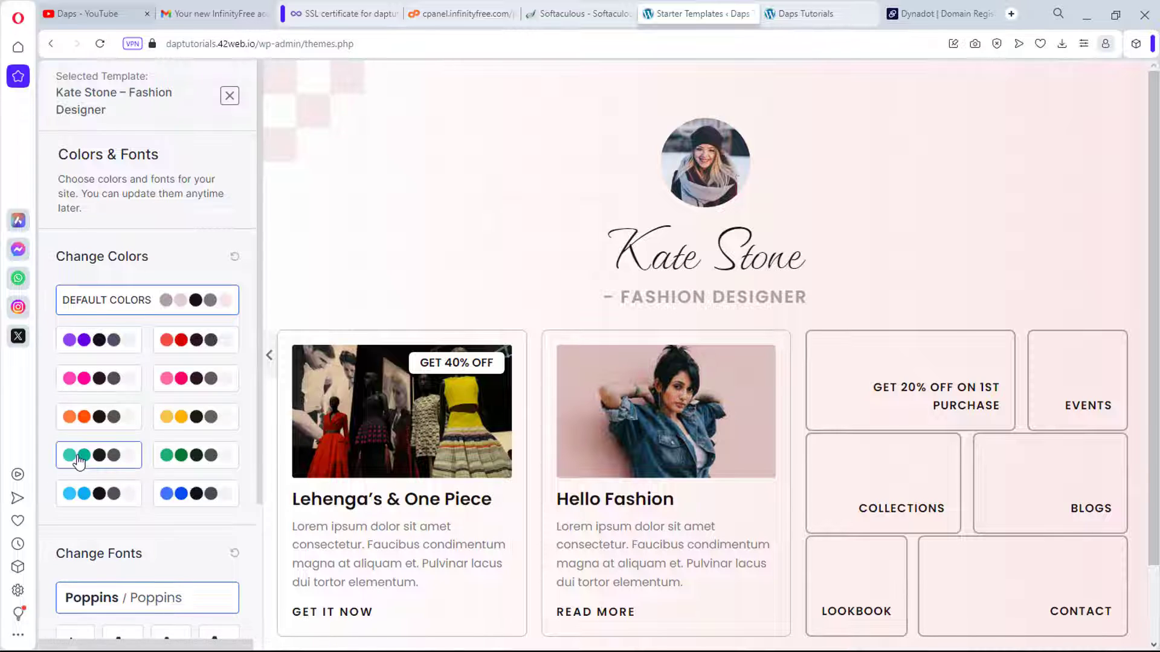
# Step: Keep the Default Colors palette and Poppins fonts, then continue
pyautogui.scroll(-2, 84, 465)
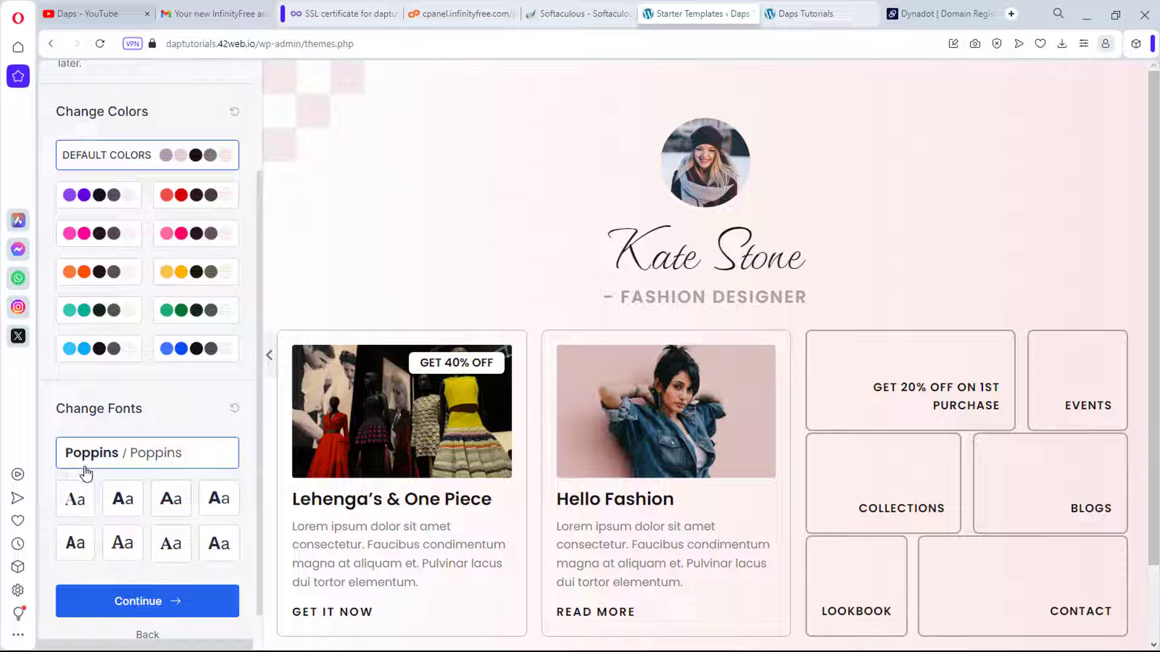
pyautogui.scroll(-1, 86, 473)
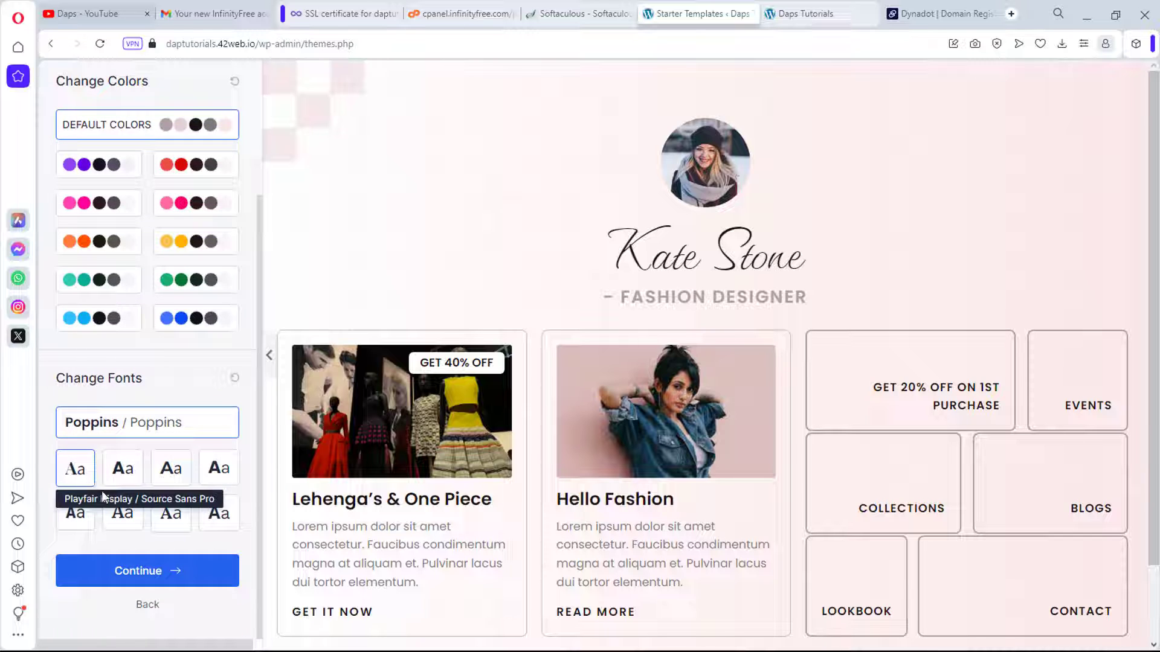
pyautogui.click(137, 573)
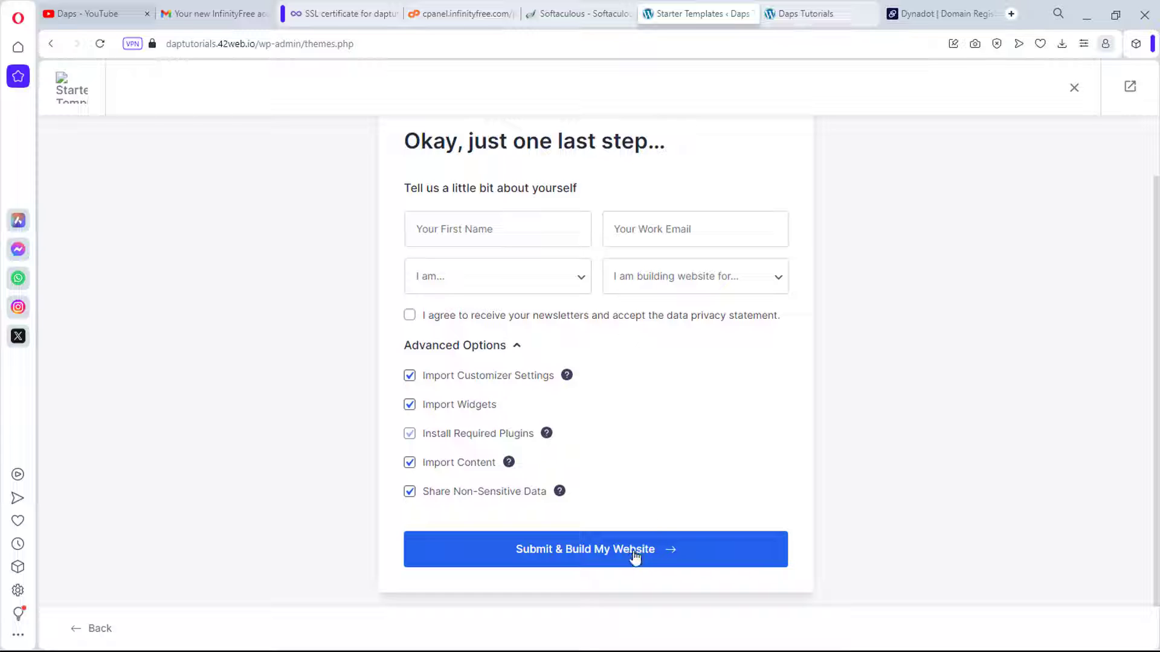
# Step: Submit the last-step form to build the Kate Stone site, then switch to the Daps Tutorials tab
pyautogui.click(611, 551)
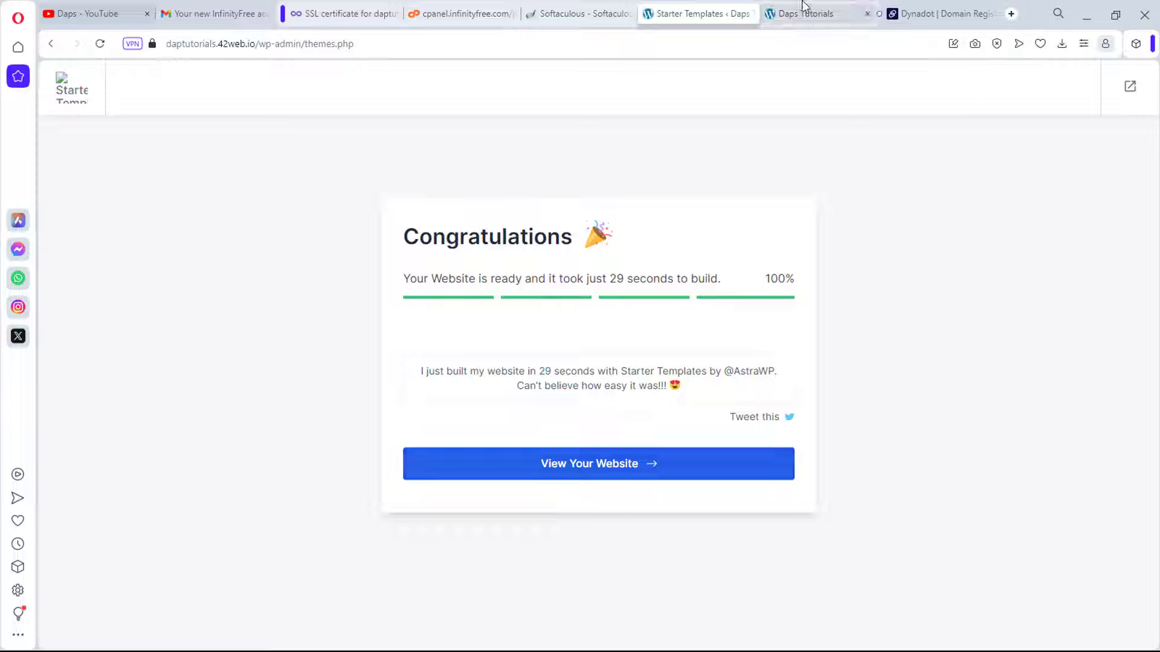
pyautogui.click(829, 7)
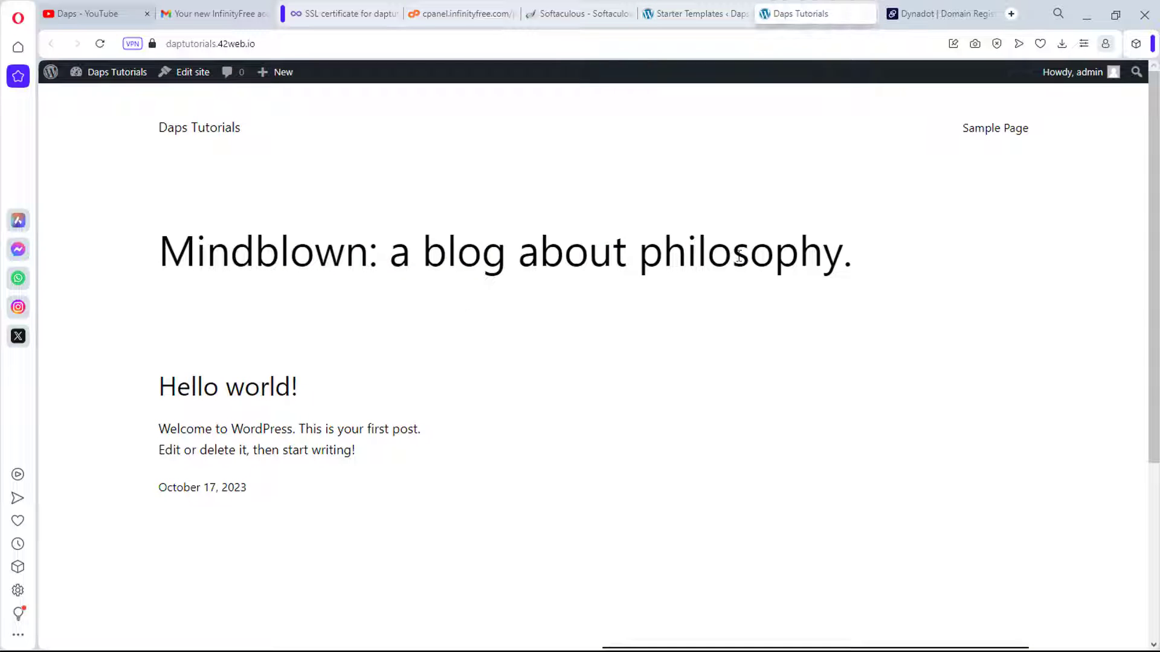
# Step: Reload the Daps Tutorials homepage to review the Kate Stone design, then return to Starter Templates
pyautogui.click(103, 46)
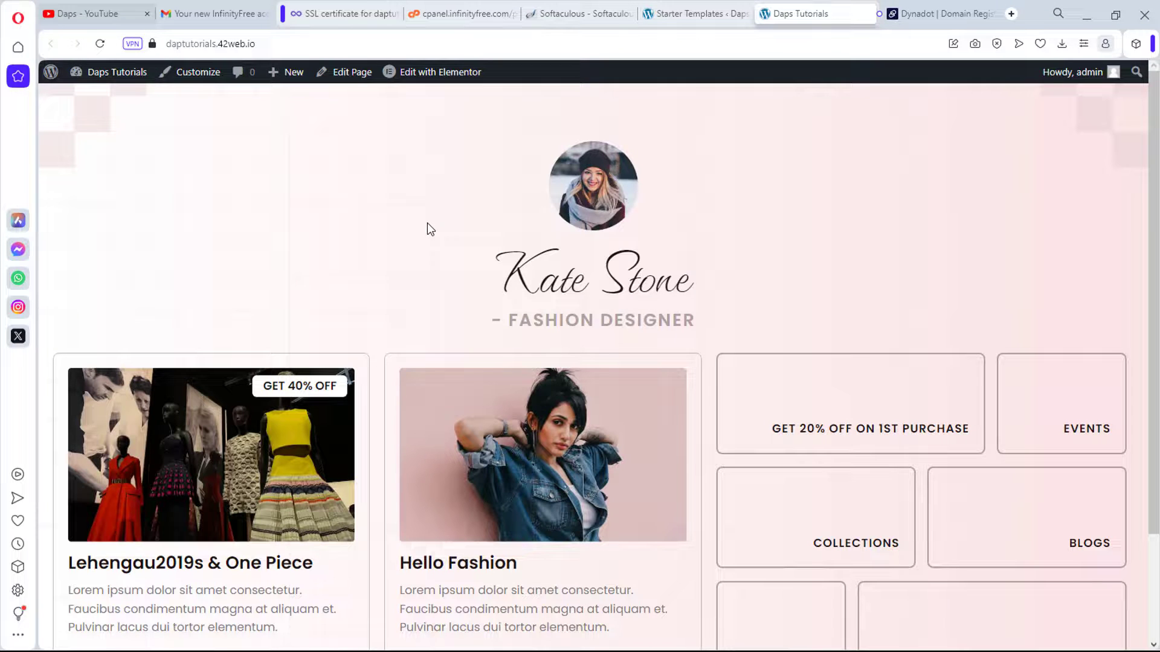
pyautogui.scroll(-3, 429, 191)
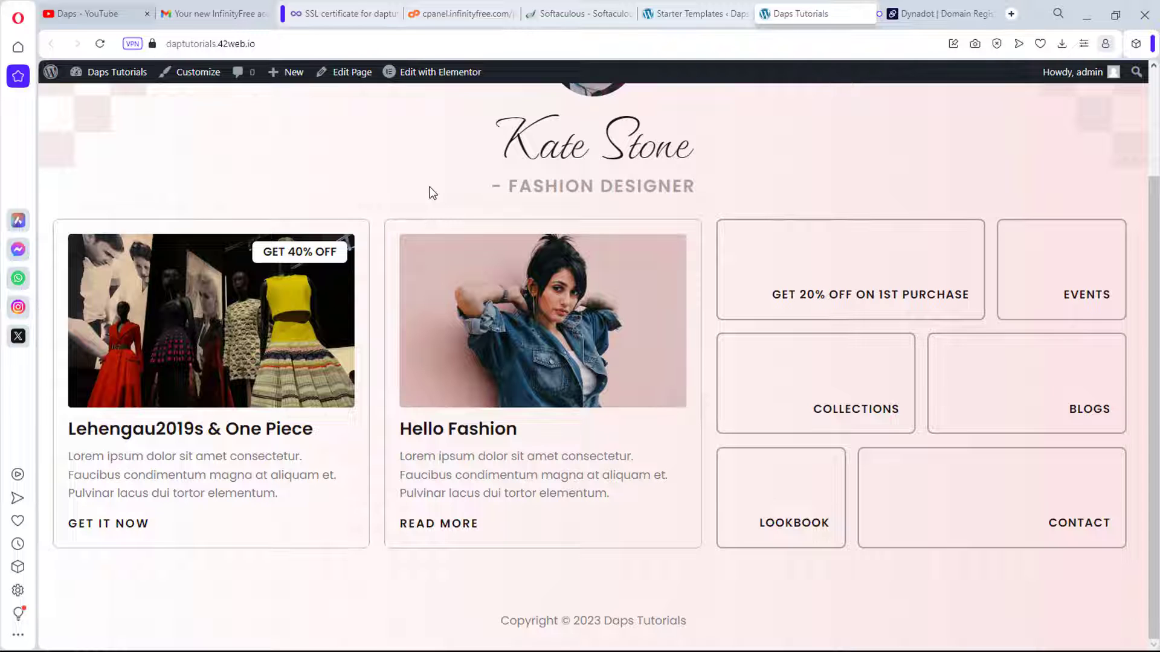
pyautogui.scroll(3, 429, 192)
pyautogui.scroll(-3, 433, 193)
pyautogui.scroll(3, 441, 218)
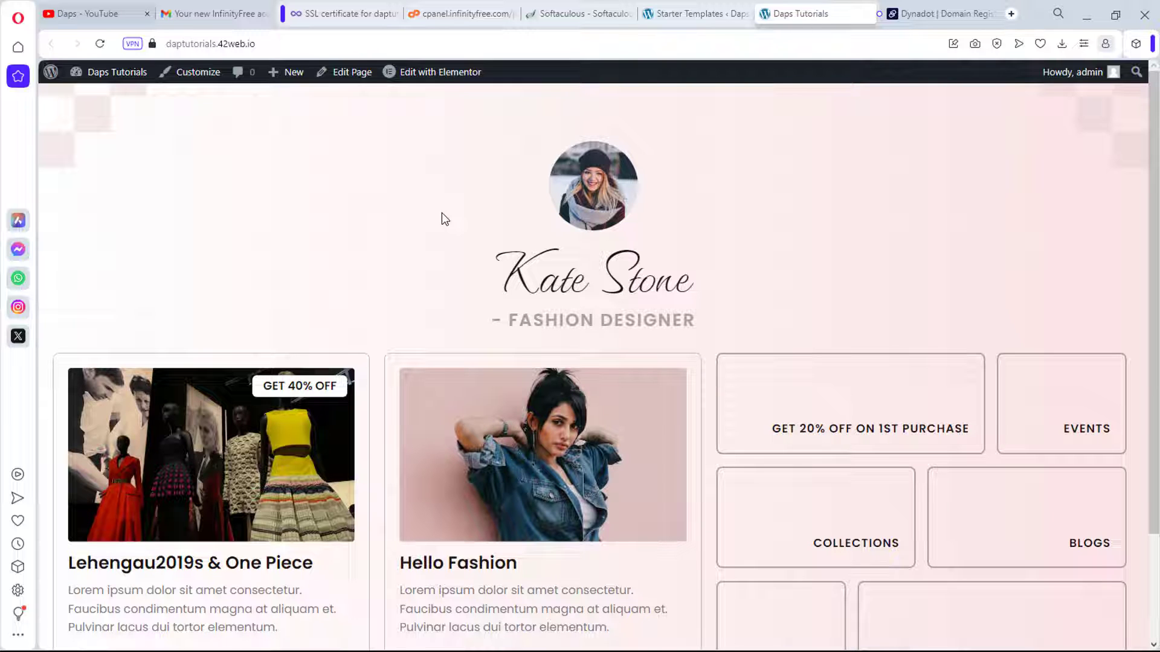
pyautogui.click(705, 14)
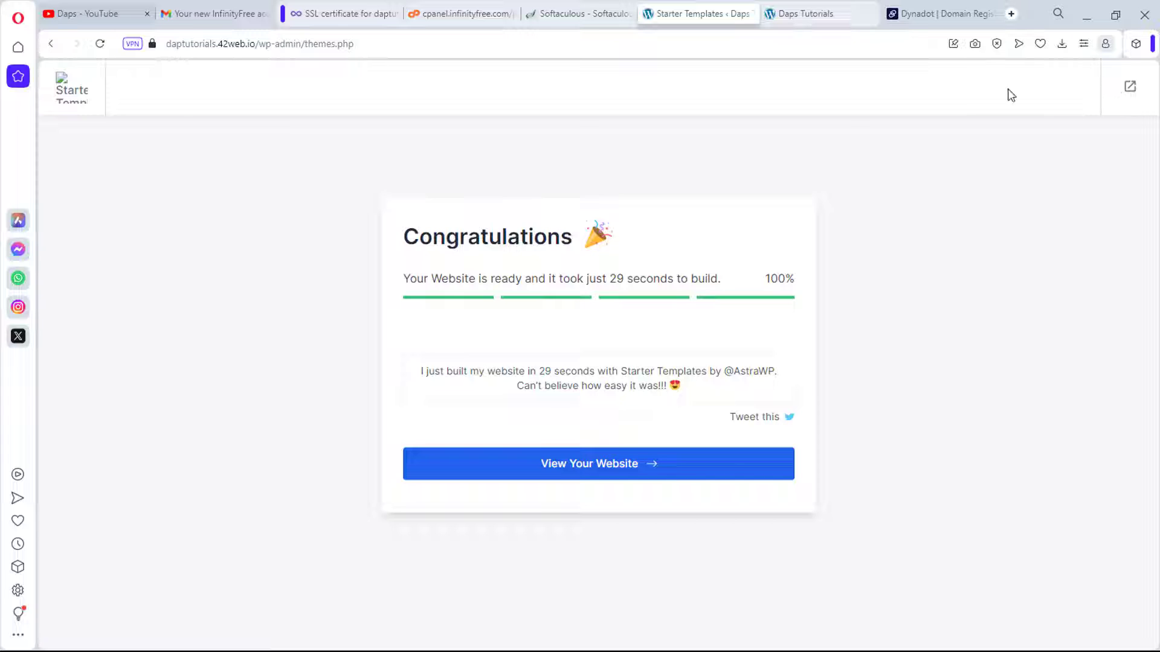
# Step: Exit the wizard to the Dashboard, confirming Leave, and open Appearance > Customize
pyautogui.click(1130, 90)
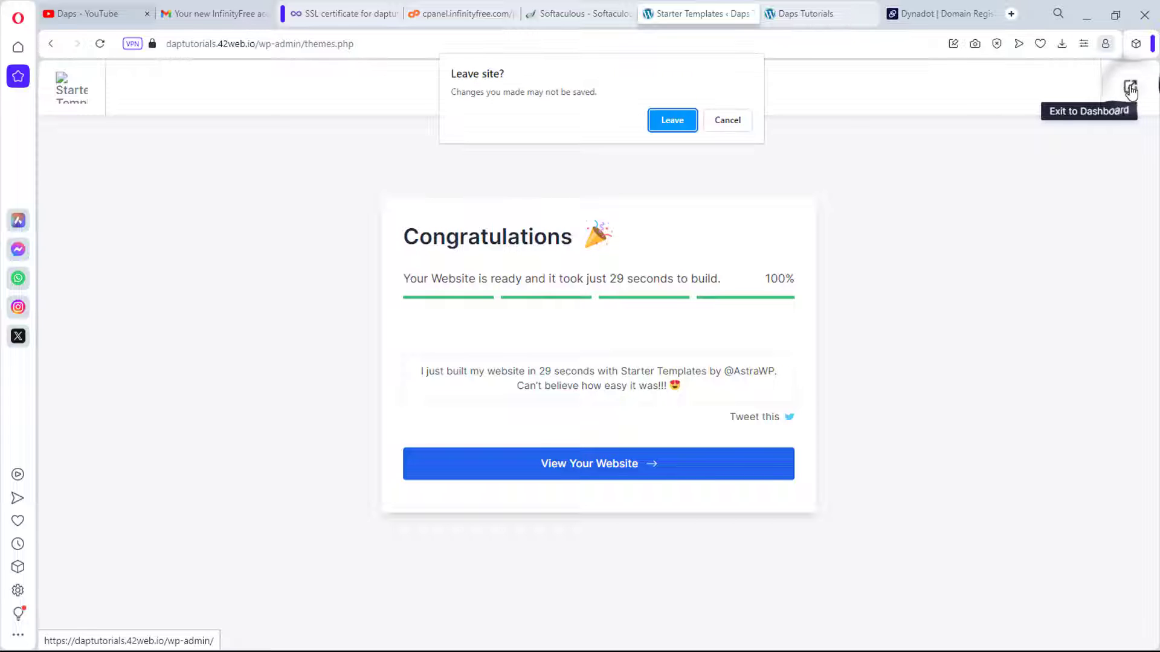
pyautogui.click(672, 121)
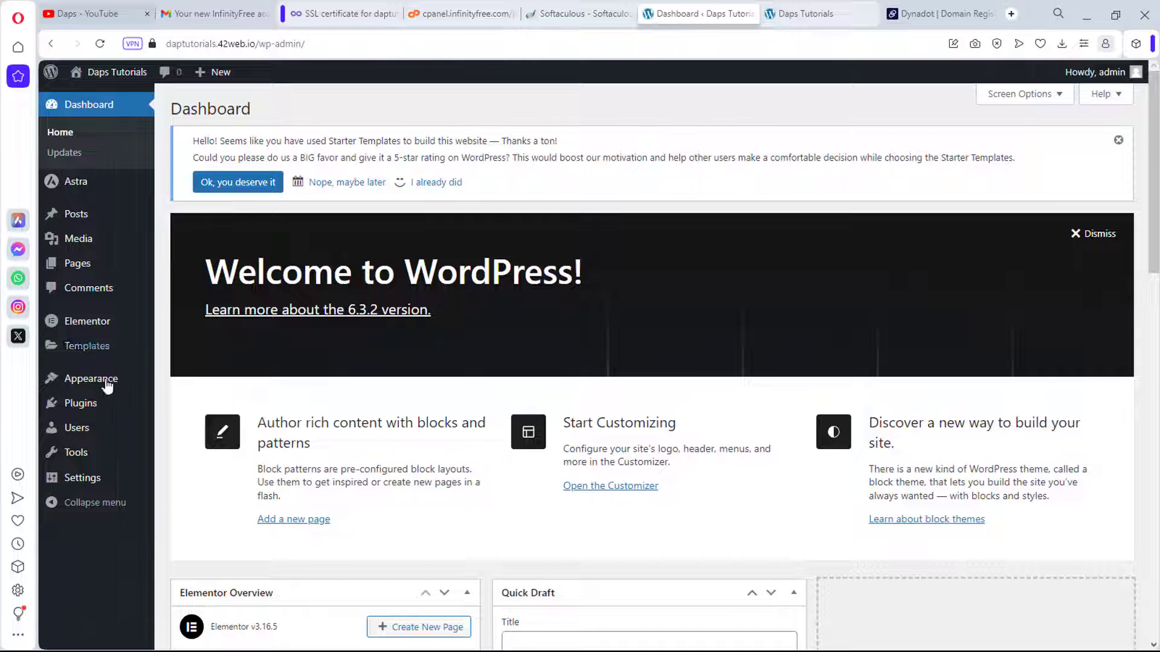
pyautogui.moveTo(94, 383)
pyautogui.click(180, 402)
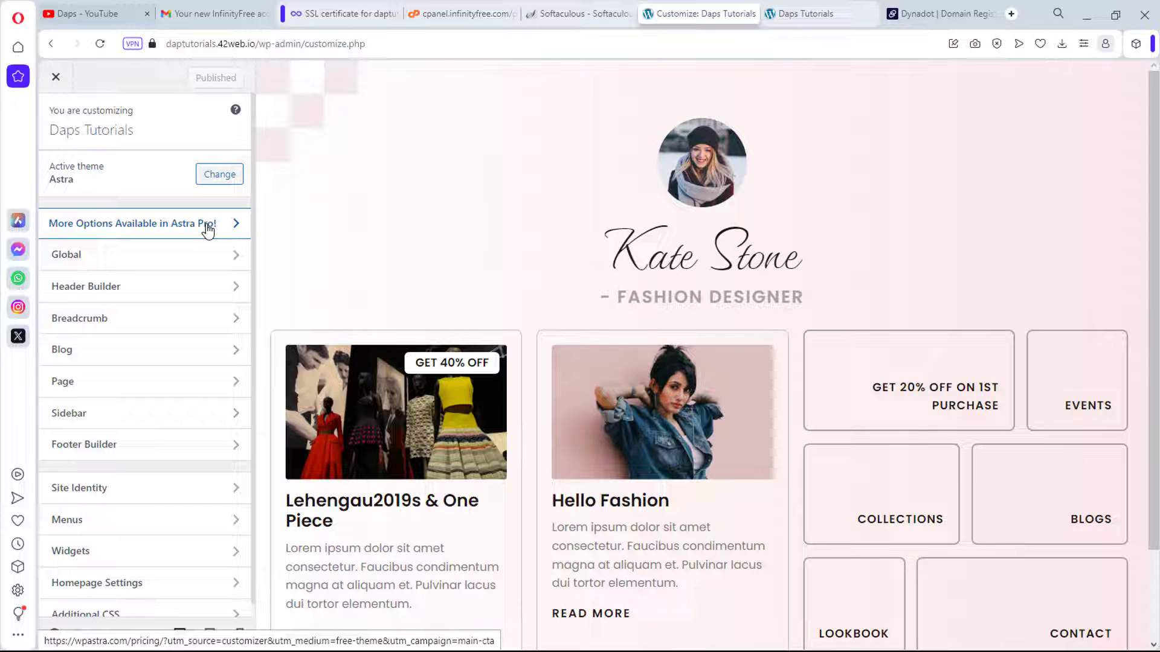
pyautogui.click(212, 259)
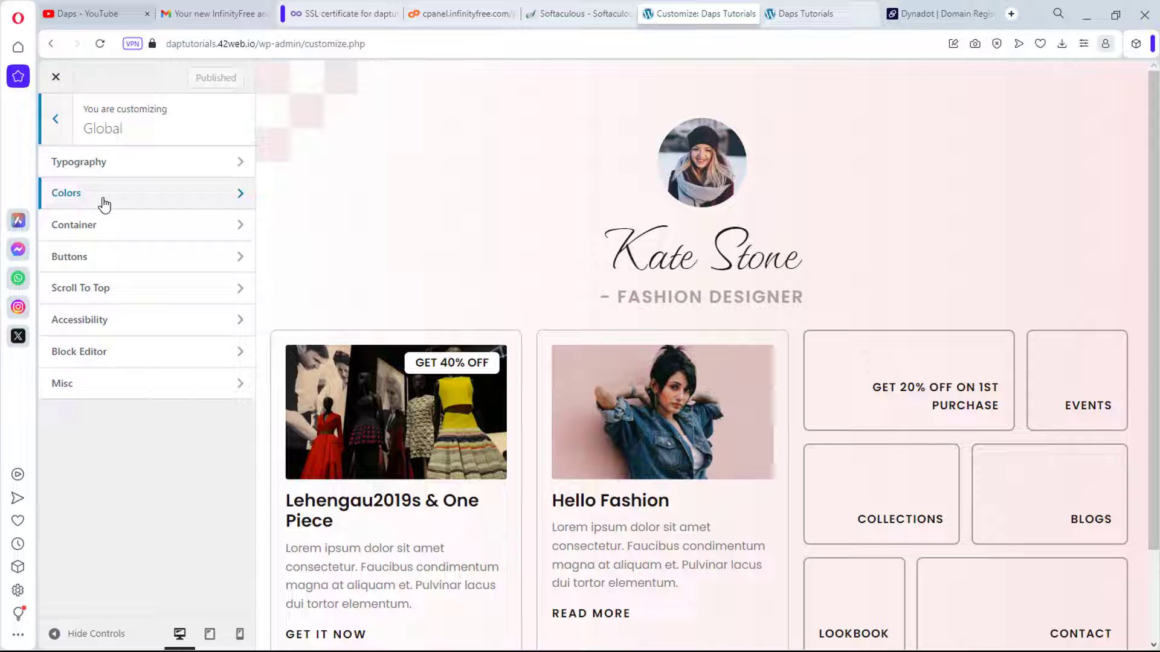
pyautogui.click(103, 200)
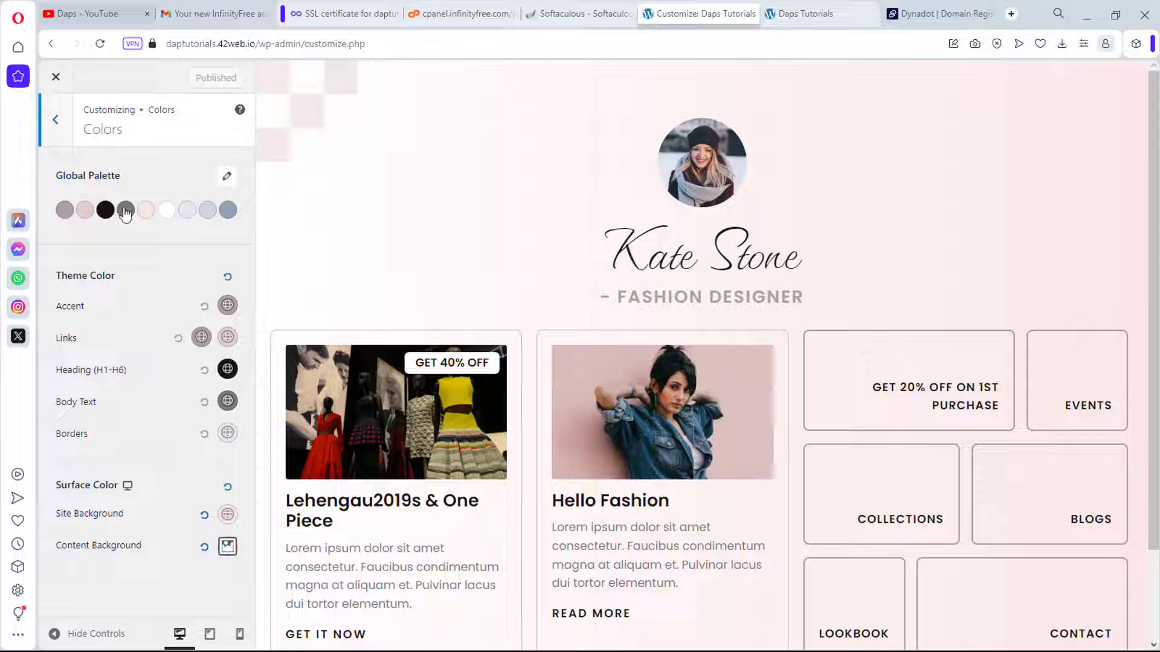
pyautogui.click(60, 125)
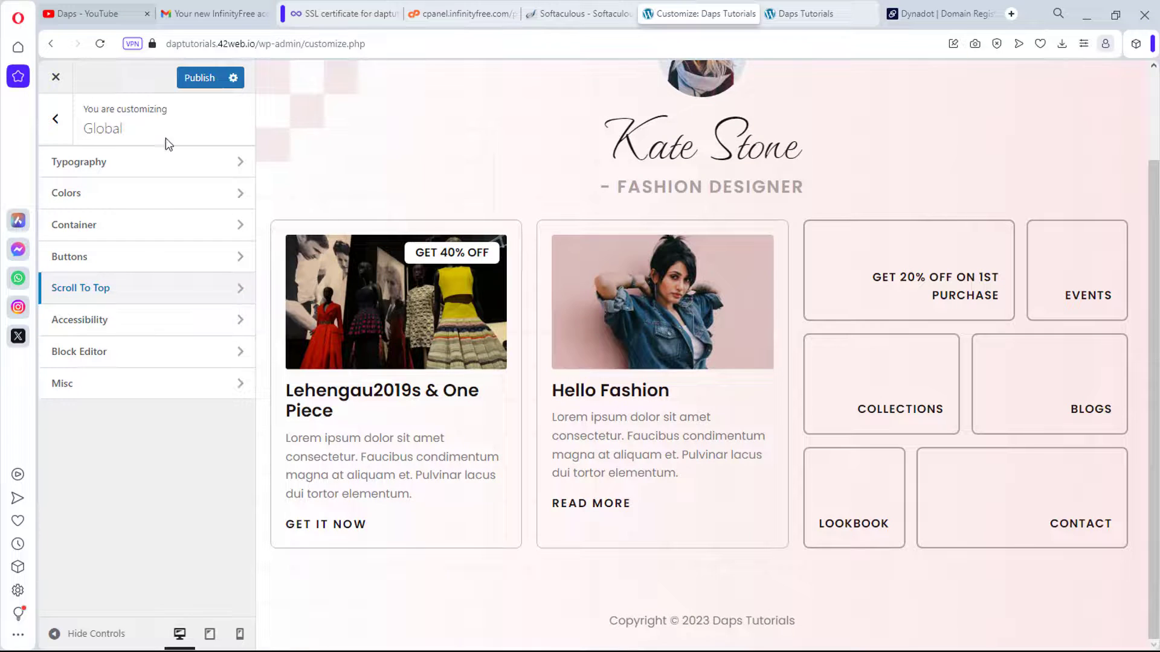
pyautogui.click(53, 119)
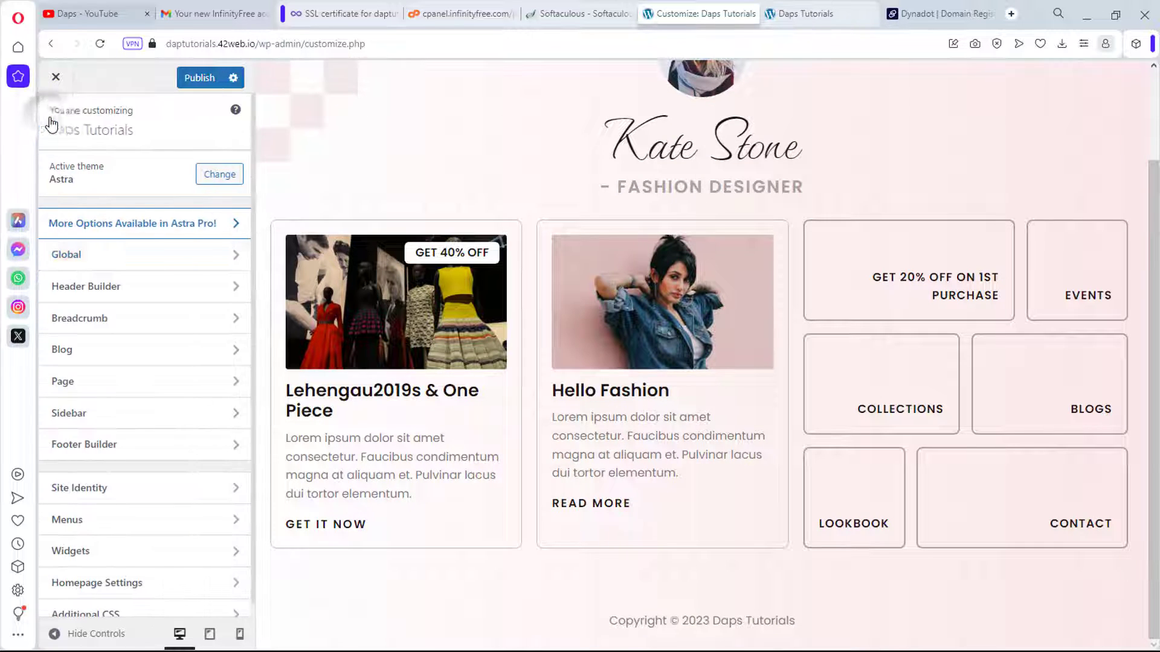
pyautogui.click(102, 288)
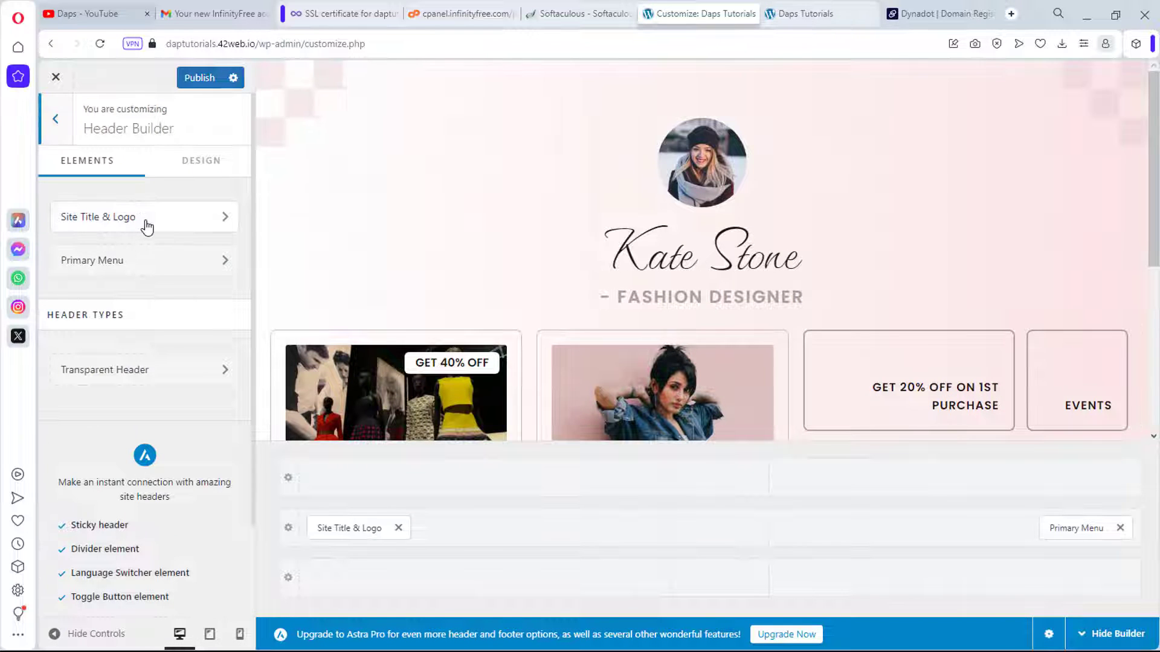
pyautogui.moveTo(720, 531)
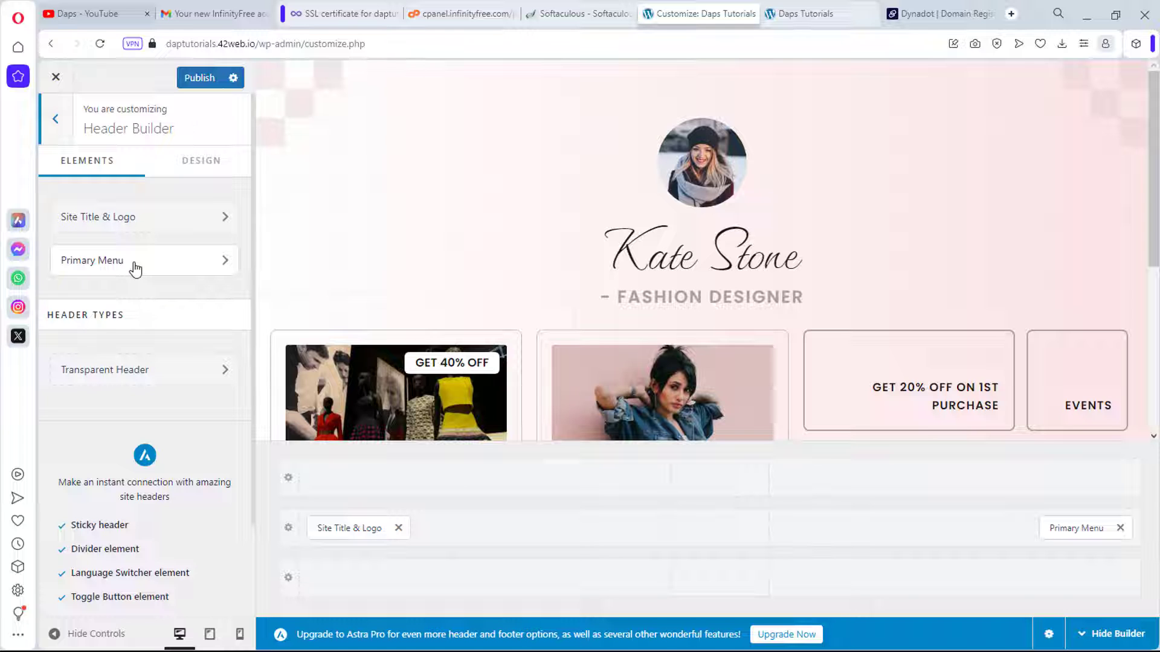
pyautogui.click(55, 119)
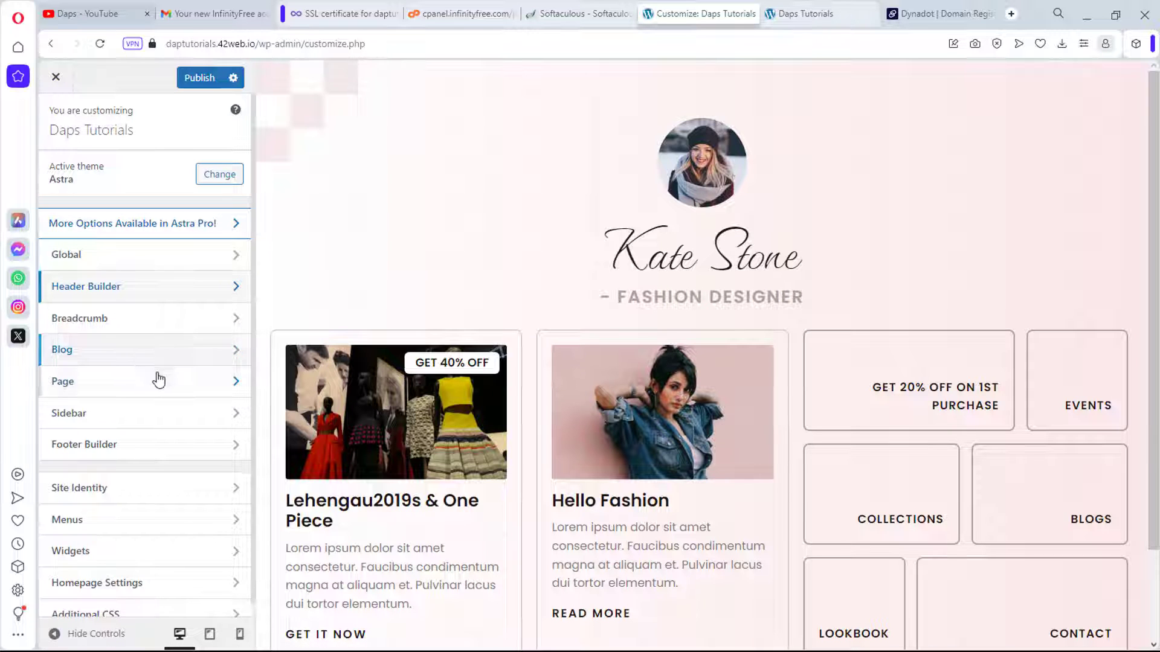
pyautogui.scroll(-1, 152, 390)
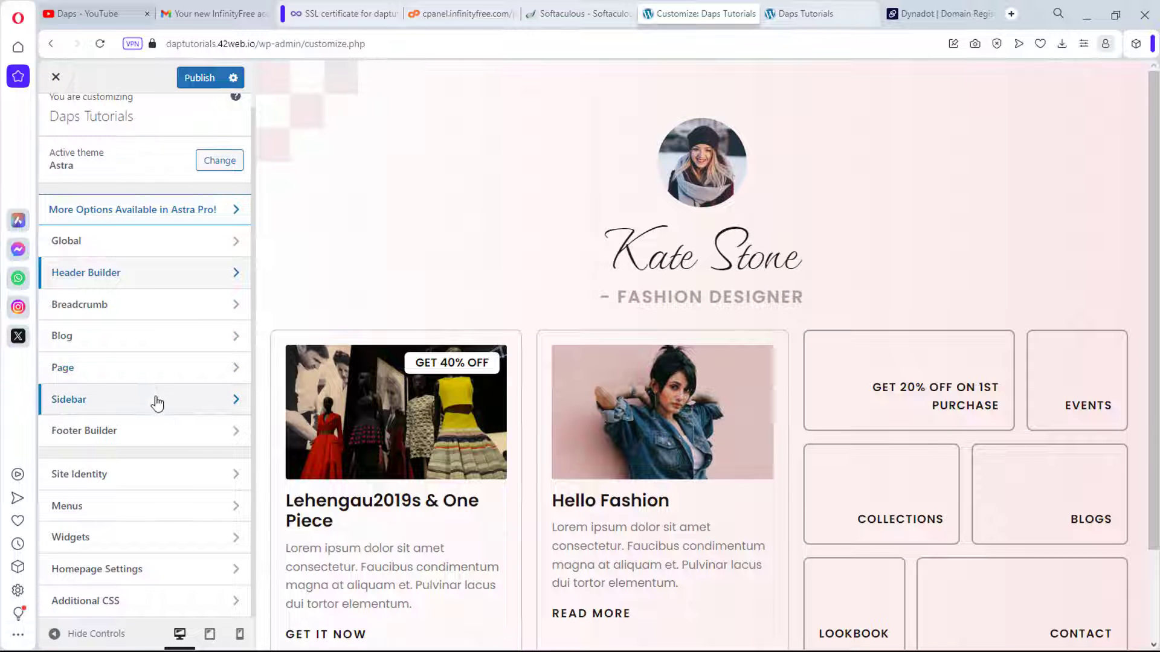
pyautogui.scroll(-2, 693, 417)
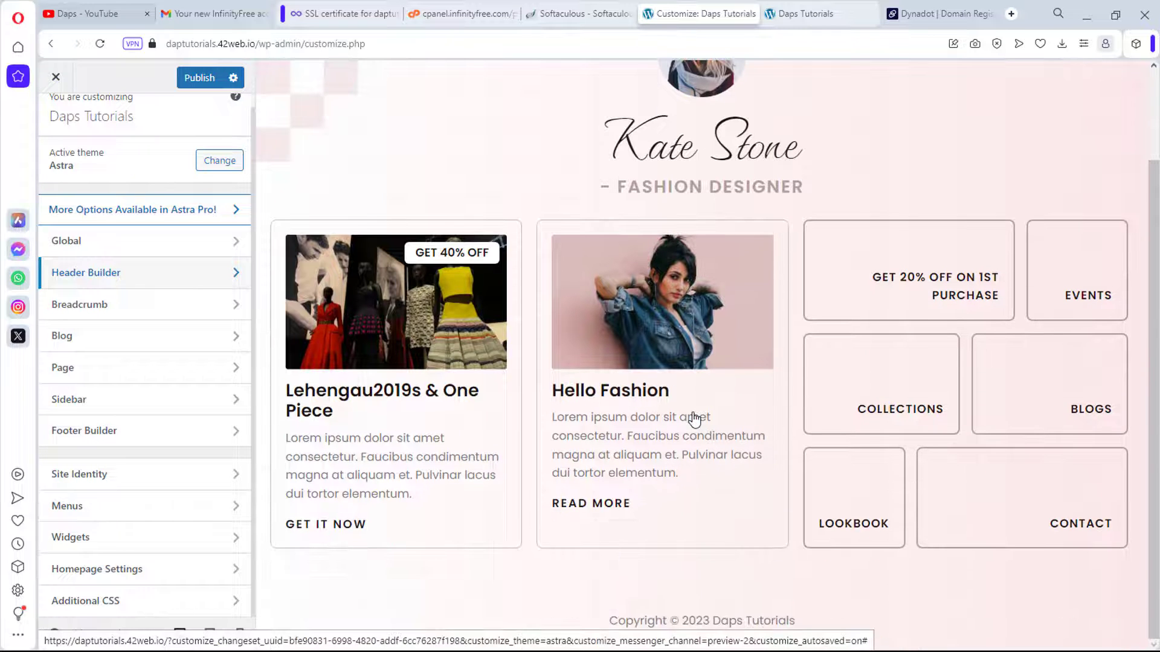
# Step: Review the Footer Builder's Copyright settings, go back to the main list, and close the customizer
pyautogui.click(75, 431)
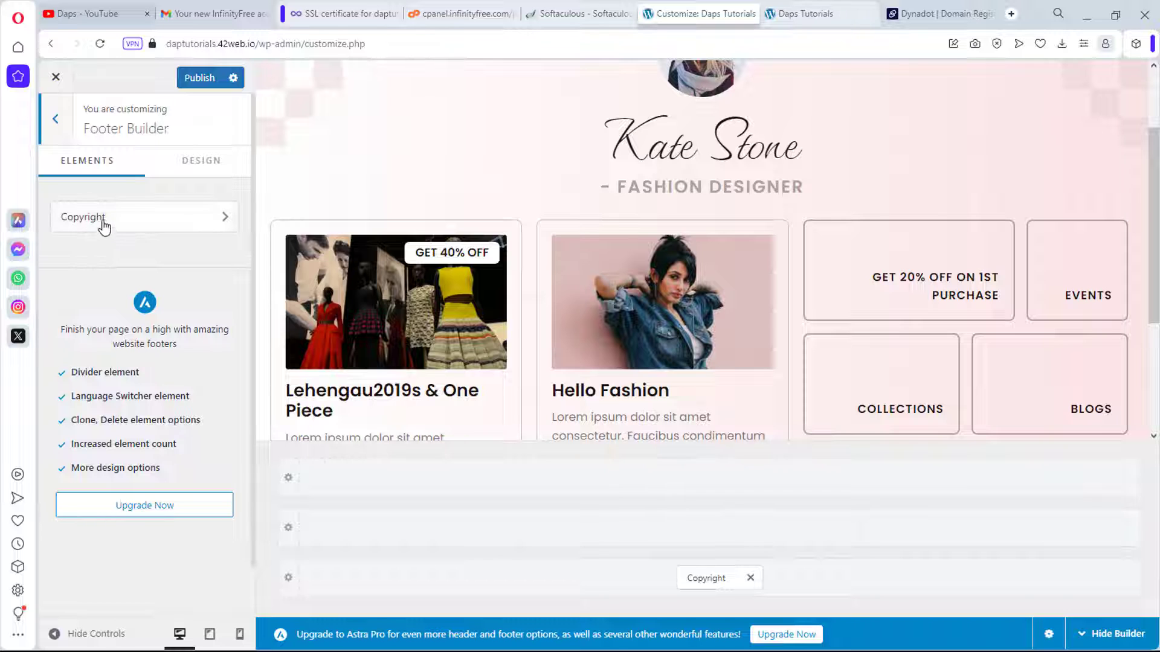
pyautogui.click(101, 210)
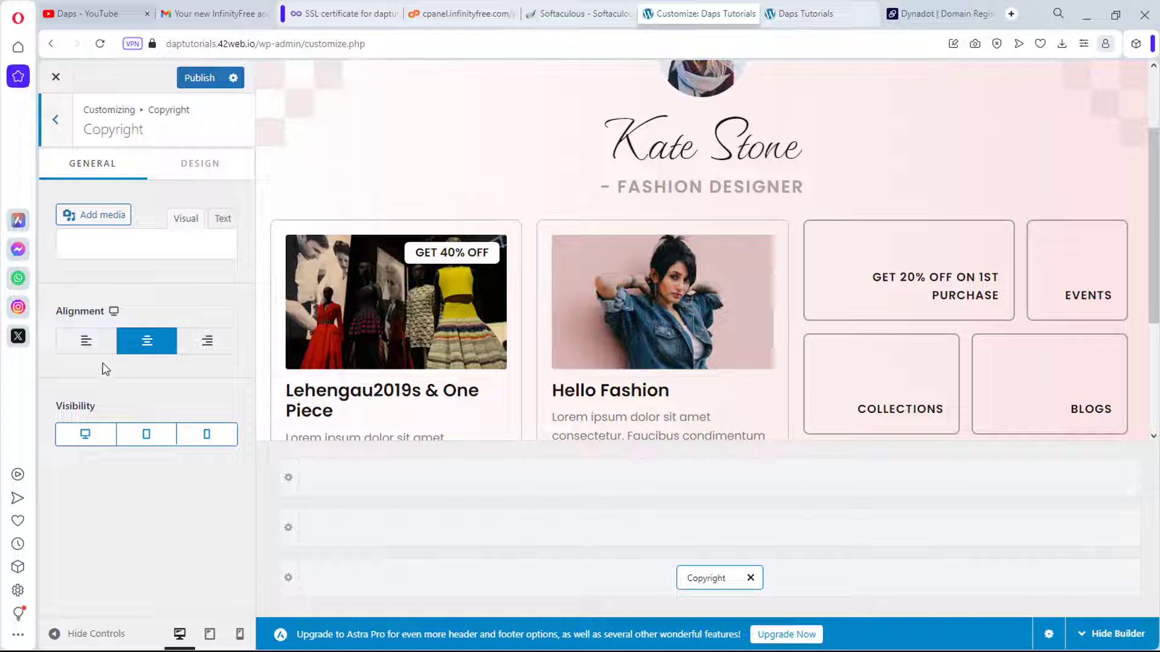
pyautogui.click(57, 121)
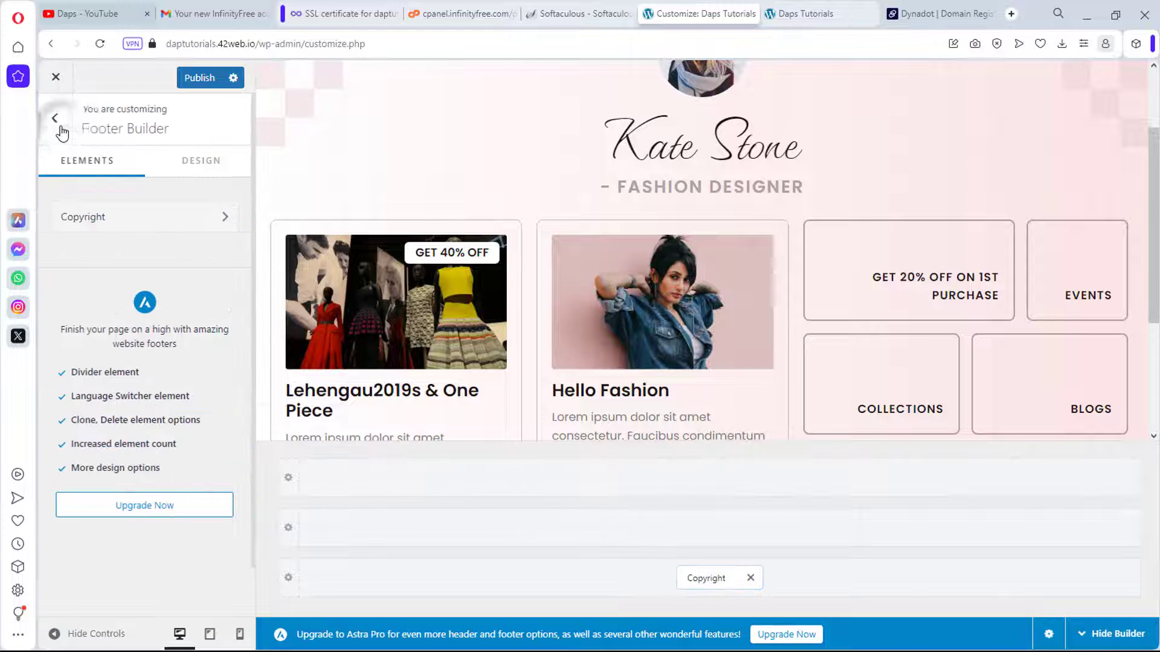
pyautogui.click(61, 128)
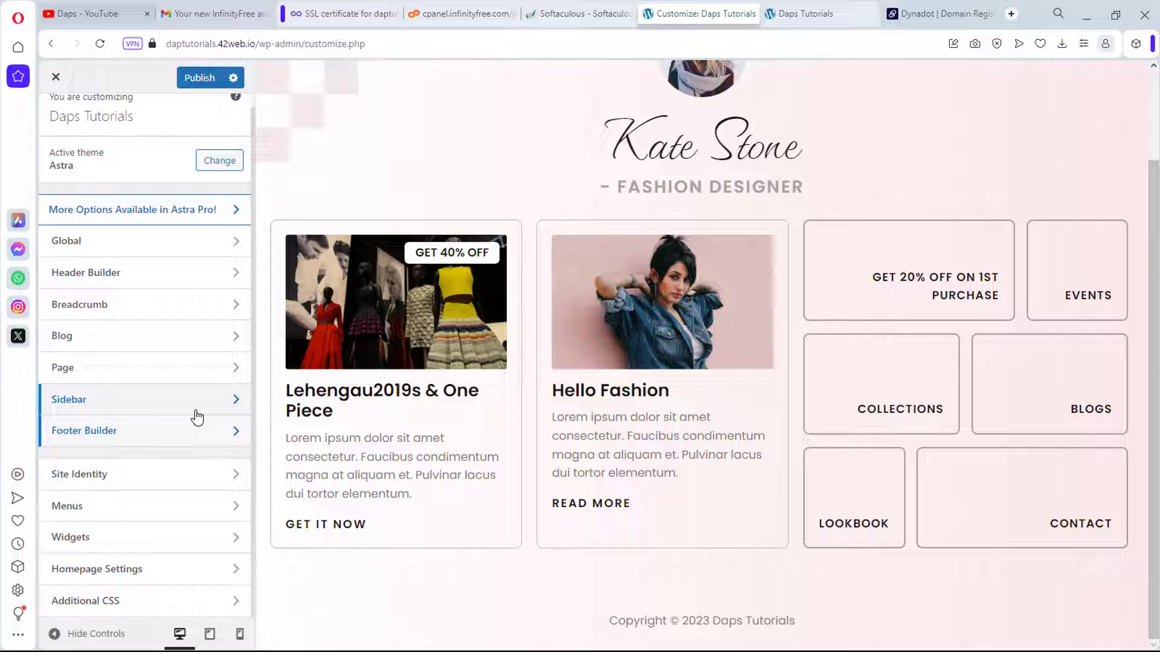
pyautogui.scroll(1, 143, 453)
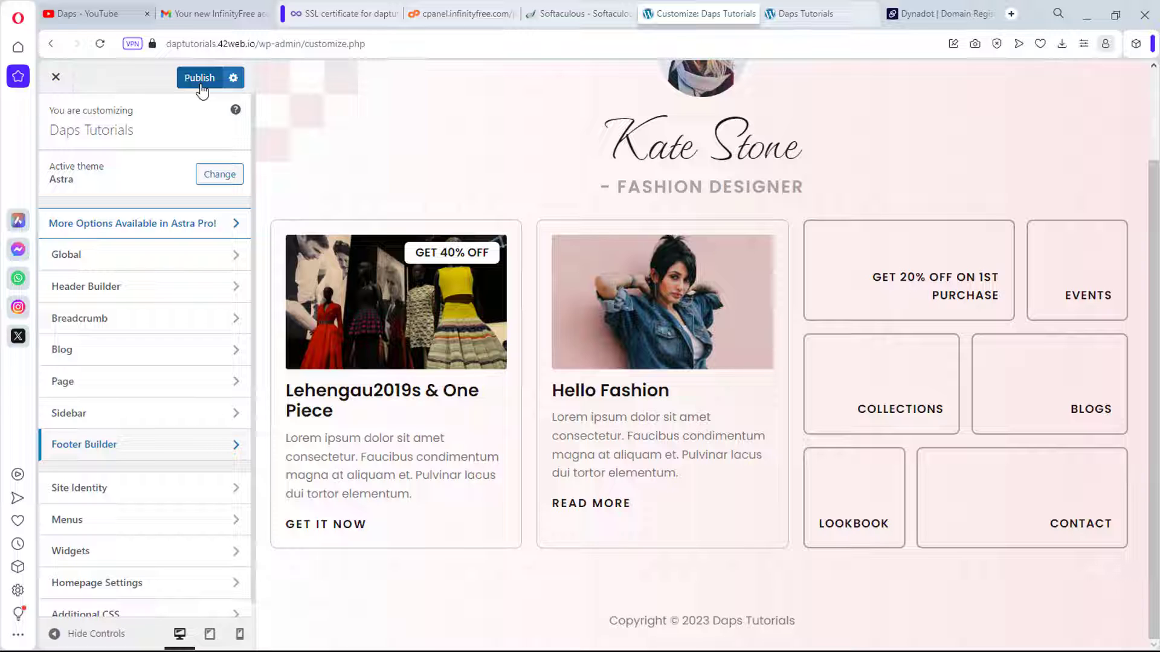
pyautogui.click(55, 77)
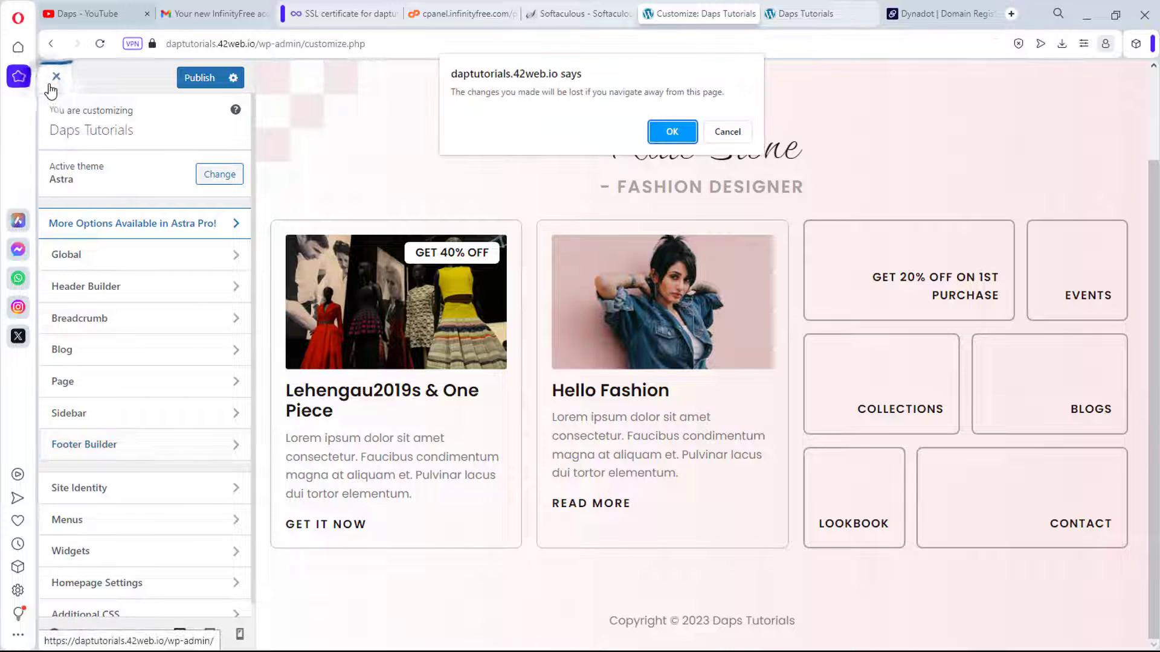
# Step: Confirm leaving the Customizer without saving changes and look over the admin sidebar menus
pyautogui.click(667, 131)
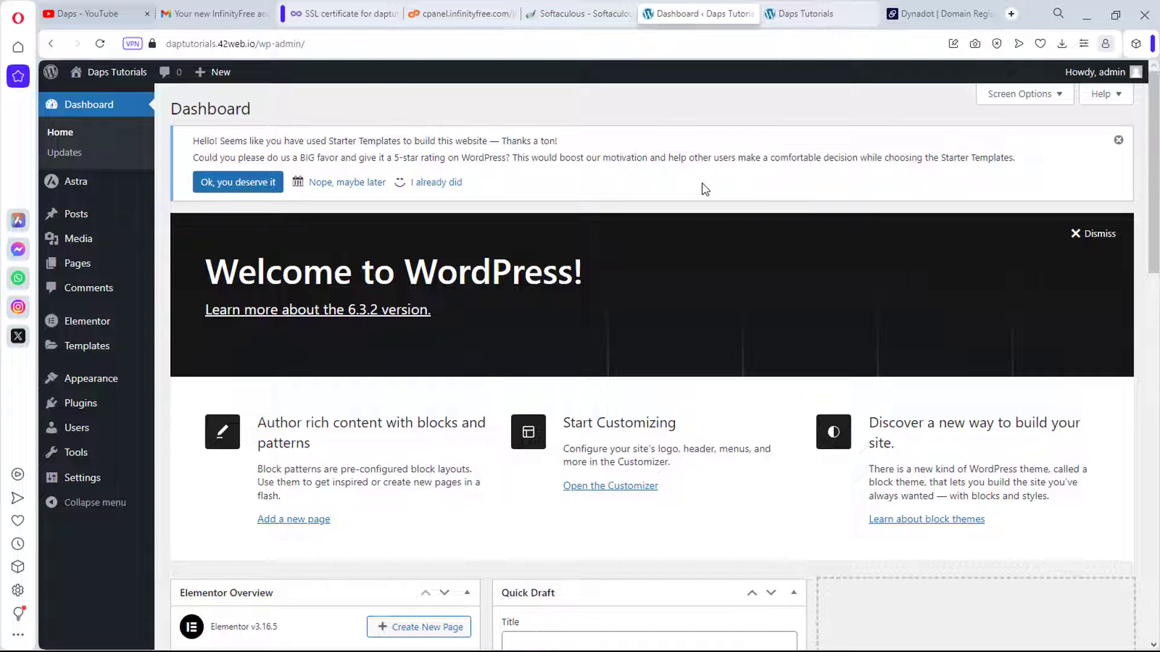
pyautogui.moveTo(87, 264)
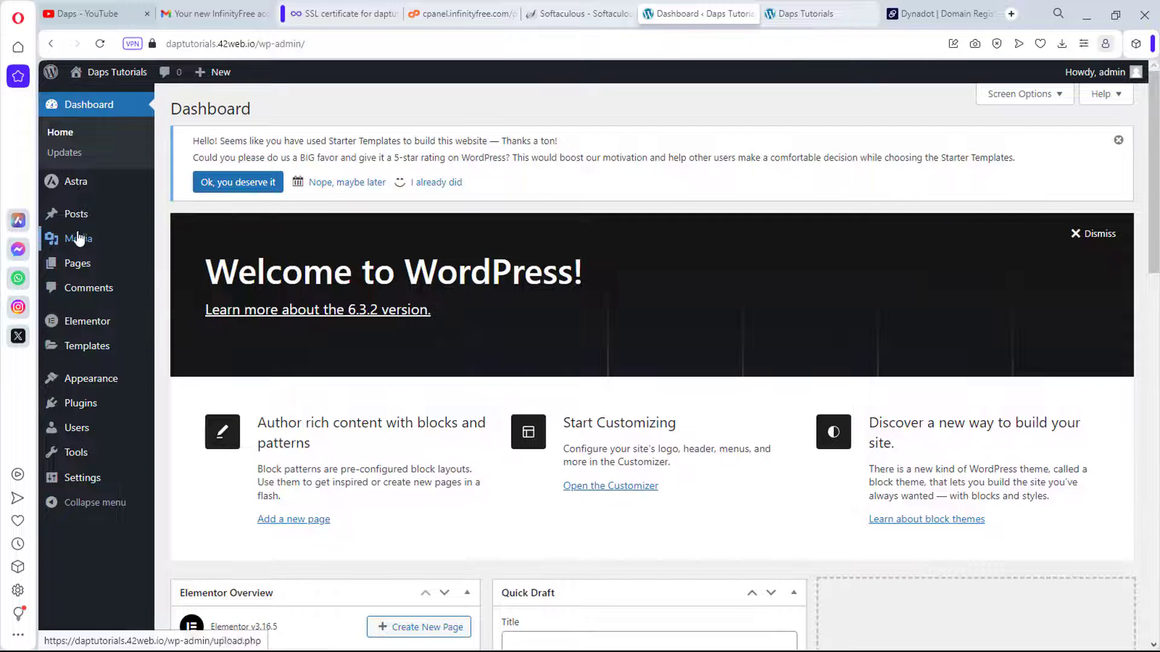
pyautogui.moveTo(83, 219)
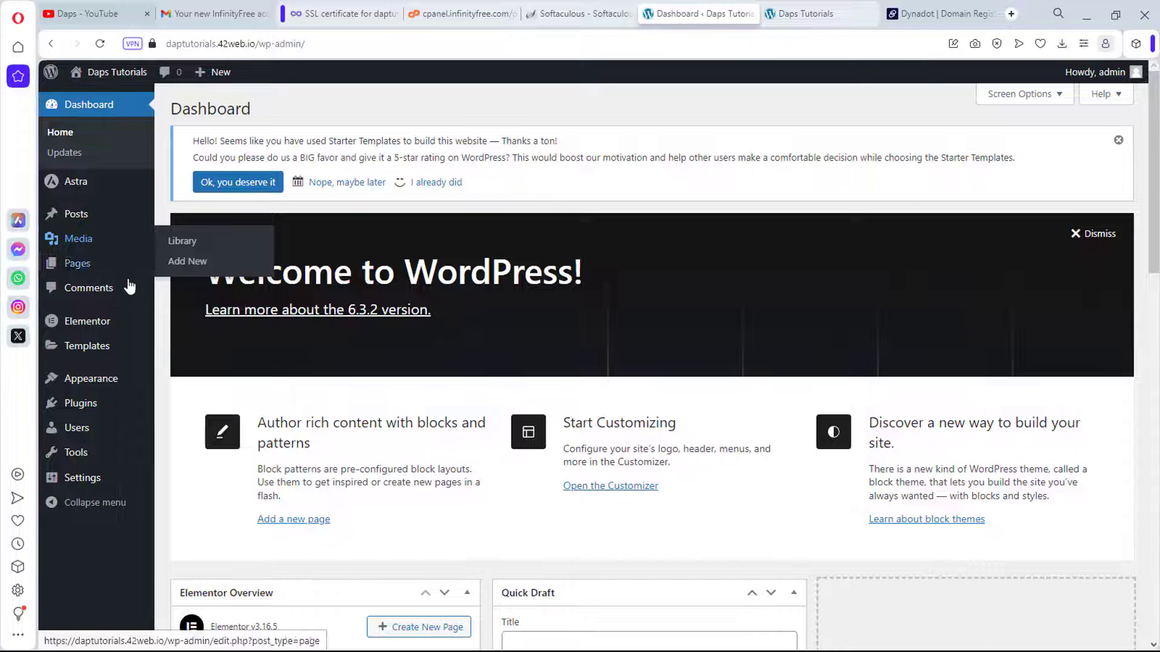
pyautogui.moveTo(90, 406)
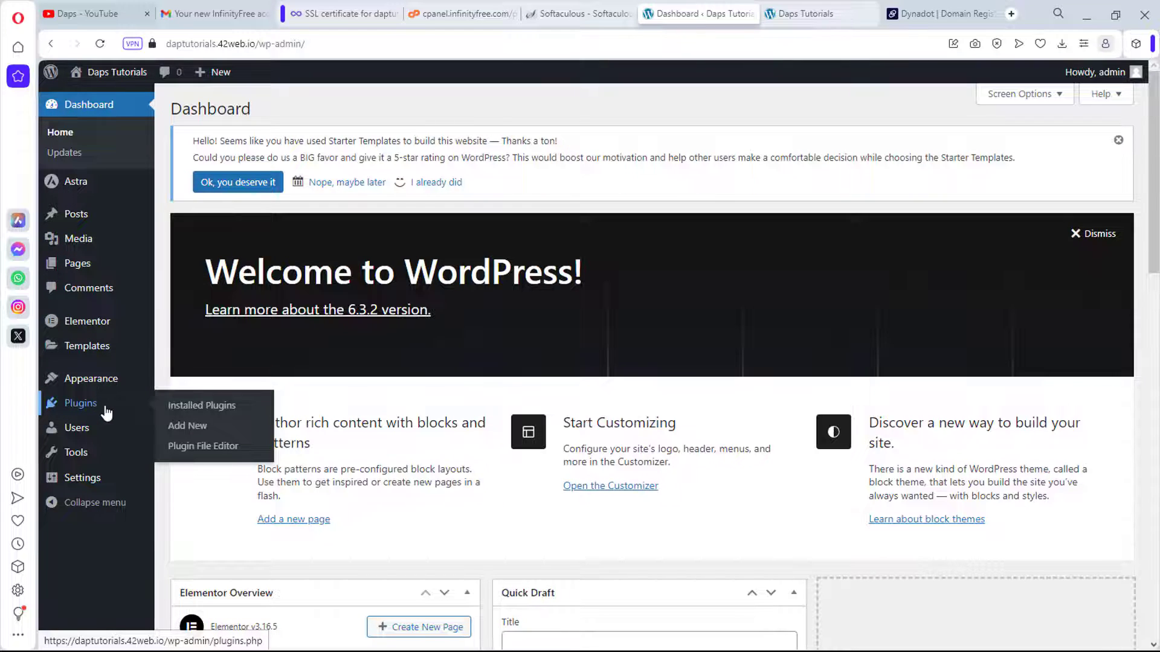